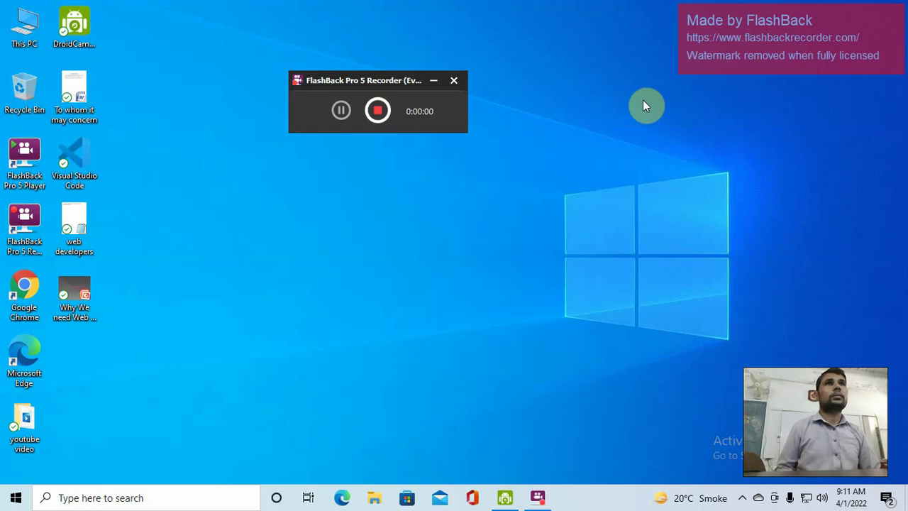
# Minimize the FlashBack Pro 5 Recorder window so the desktop is clear.
pyautogui.click(432, 81)
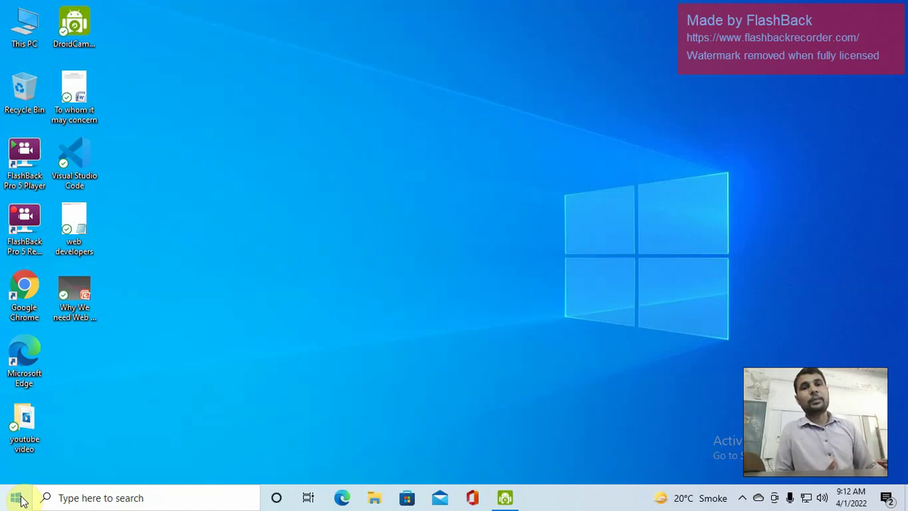
# Search 'excel' from the Start menu and launch Microsoft Office Excel 2007.
pyautogui.click(17, 497)
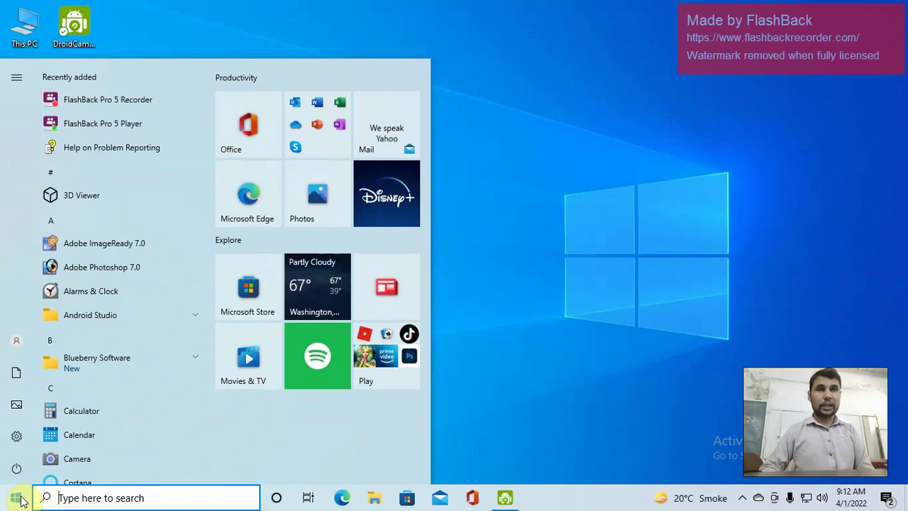
pyautogui.write('excel')
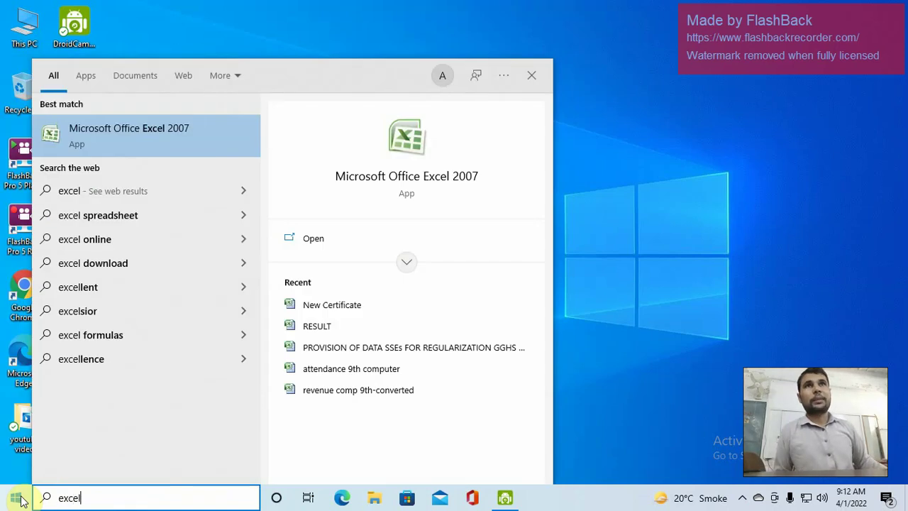
pyautogui.click(129, 137)
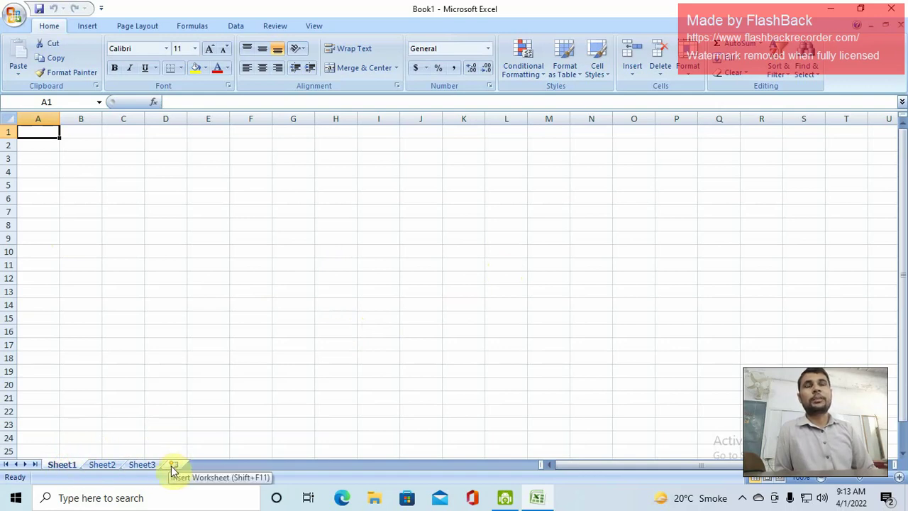
pyautogui.click(80, 134)
pyautogui.click(125, 134)
pyautogui.click(45, 132)
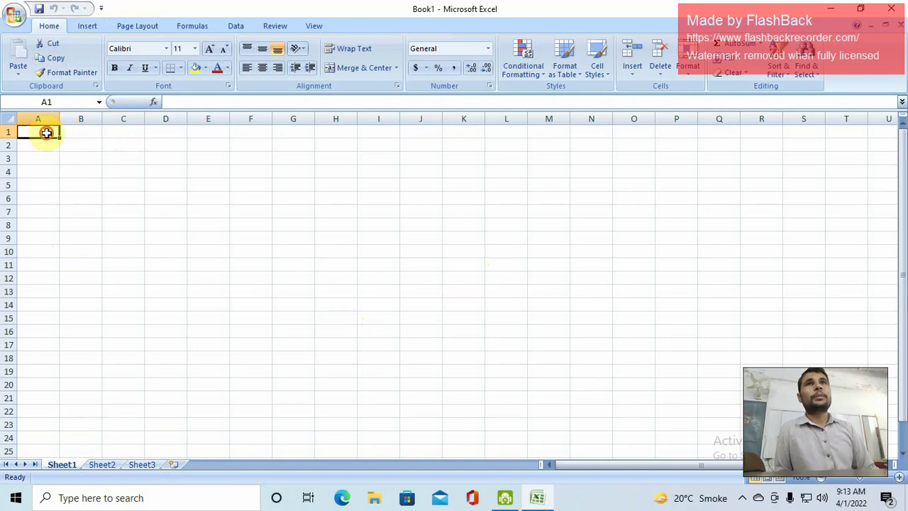
pyautogui.click(44, 144)
pyautogui.click(80, 135)
pyautogui.click(88, 145)
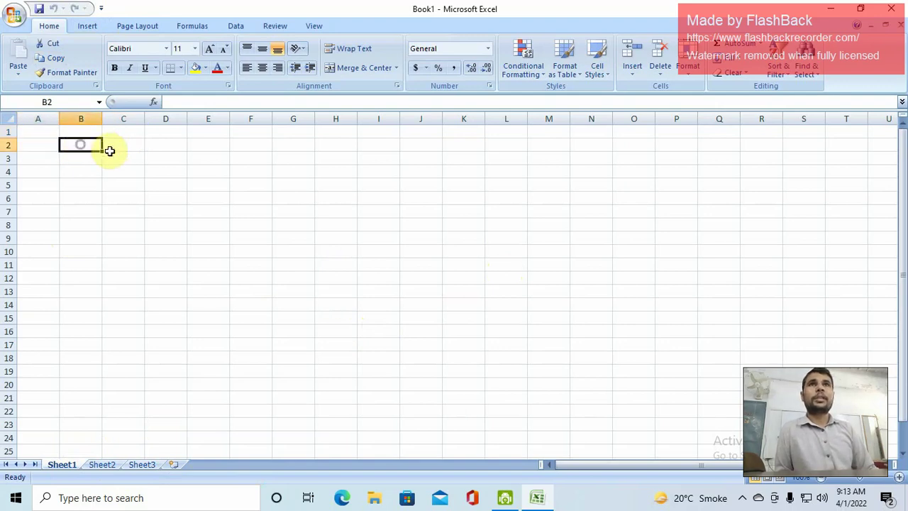
pyautogui.click(119, 144)
pyautogui.click(44, 134)
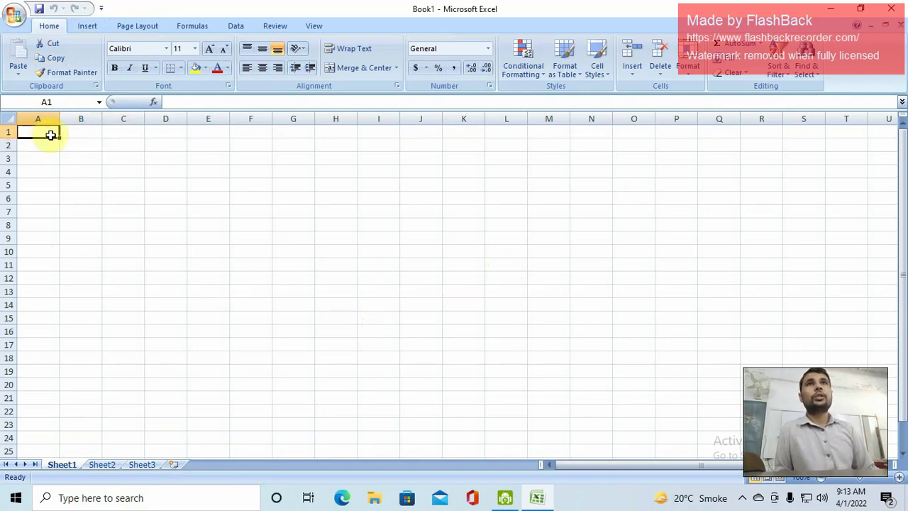
pyautogui.click(49, 102)
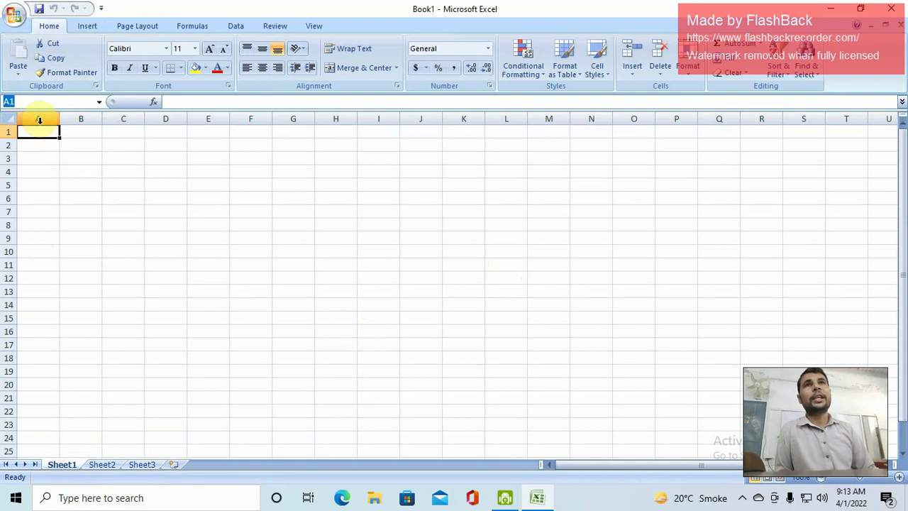
pyautogui.click(77, 132)
pyautogui.click(49, 132)
pyautogui.click(85, 132)
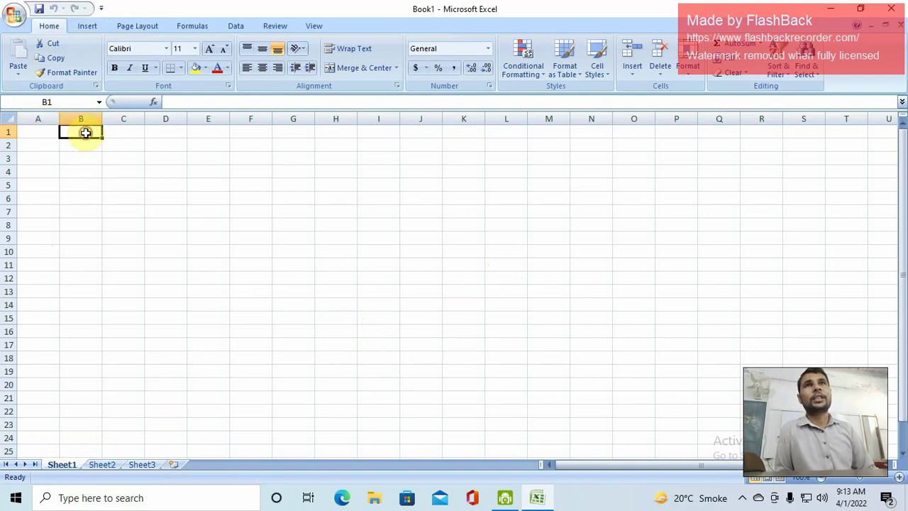
pyautogui.click(125, 133)
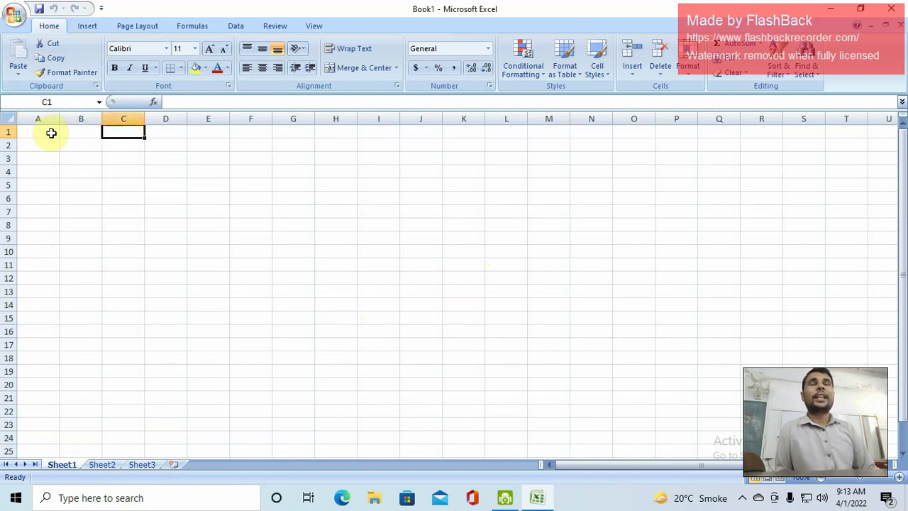
pyautogui.click(122, 144)
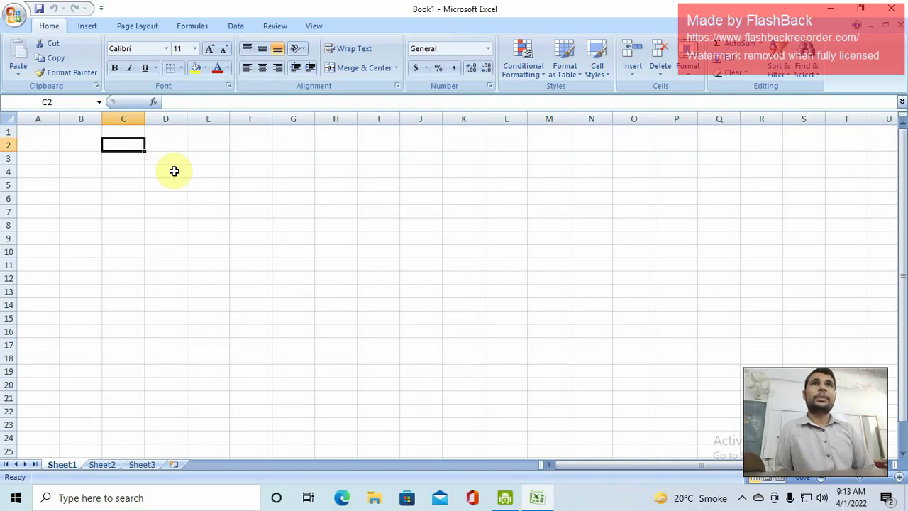
pyautogui.click(174, 171)
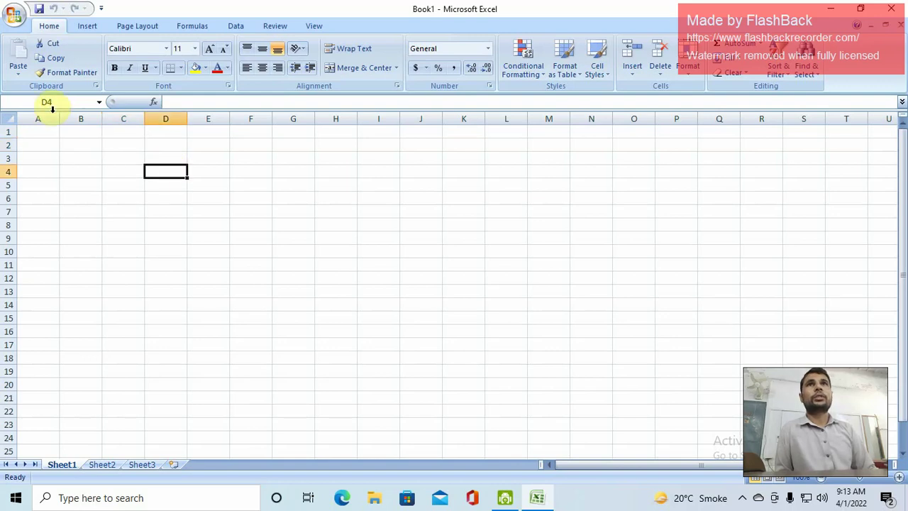
pyautogui.click(164, 118)
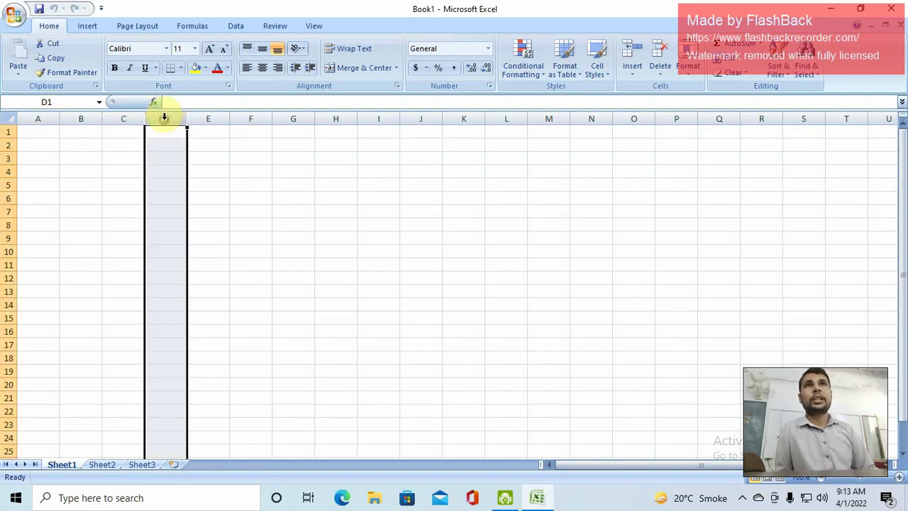
pyautogui.click(9, 172)
pyautogui.click(170, 170)
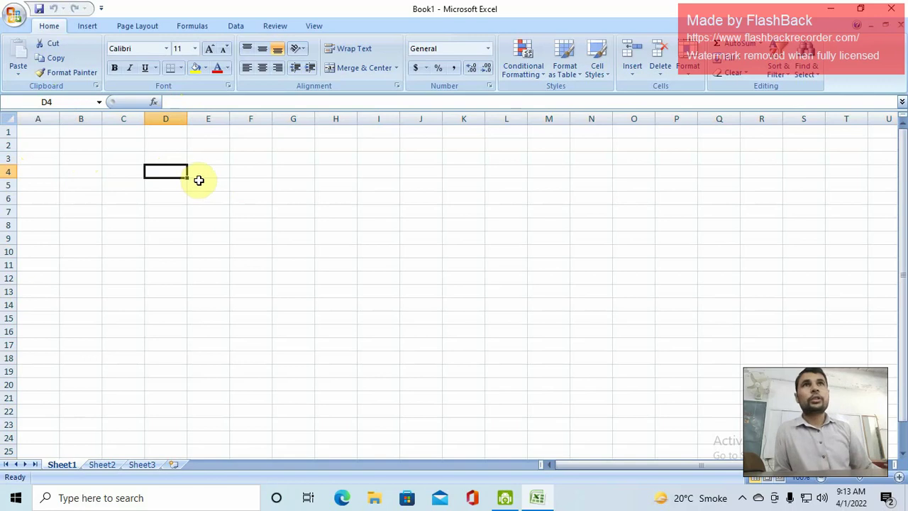
pyautogui.click(221, 103)
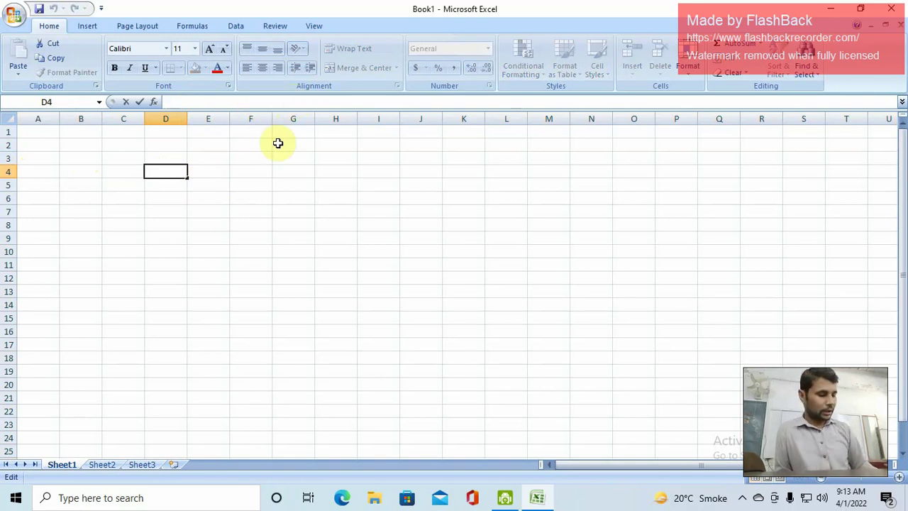
pyautogui.write('222')
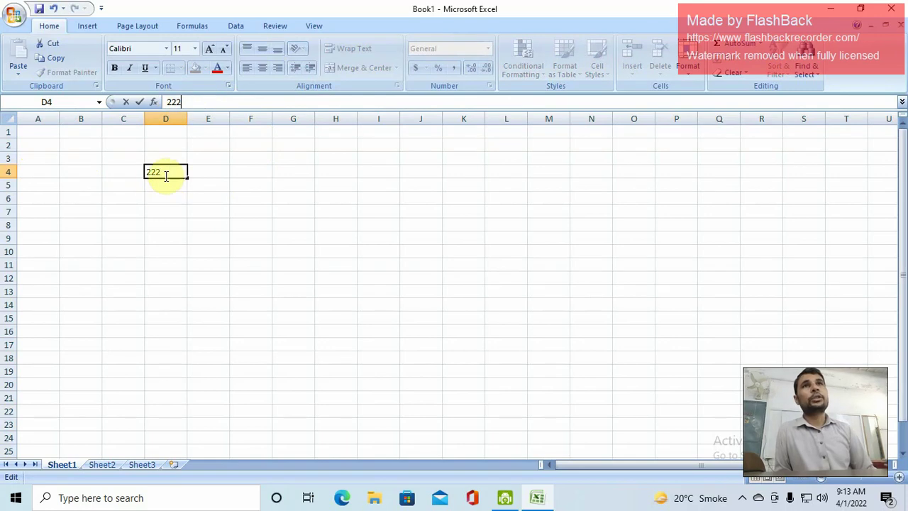
pyautogui.click(192, 172)
pyautogui.click(167, 169)
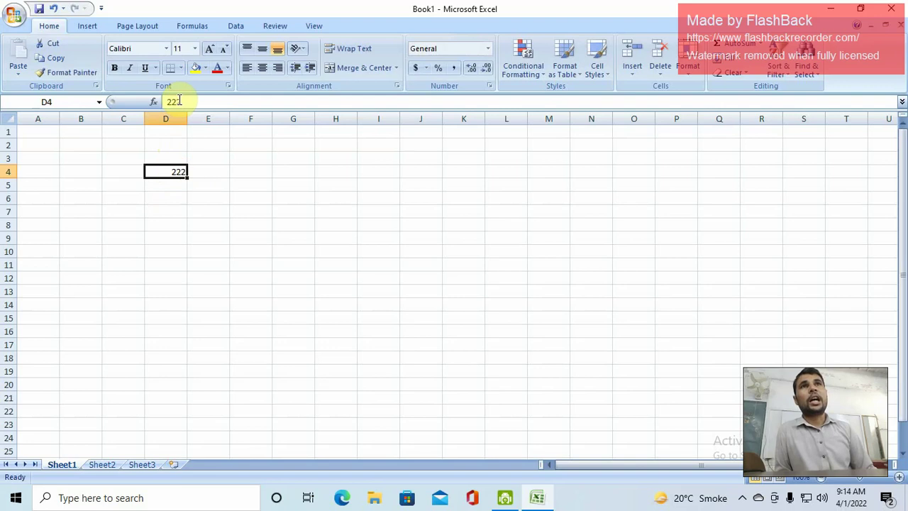
pyautogui.click(181, 168)
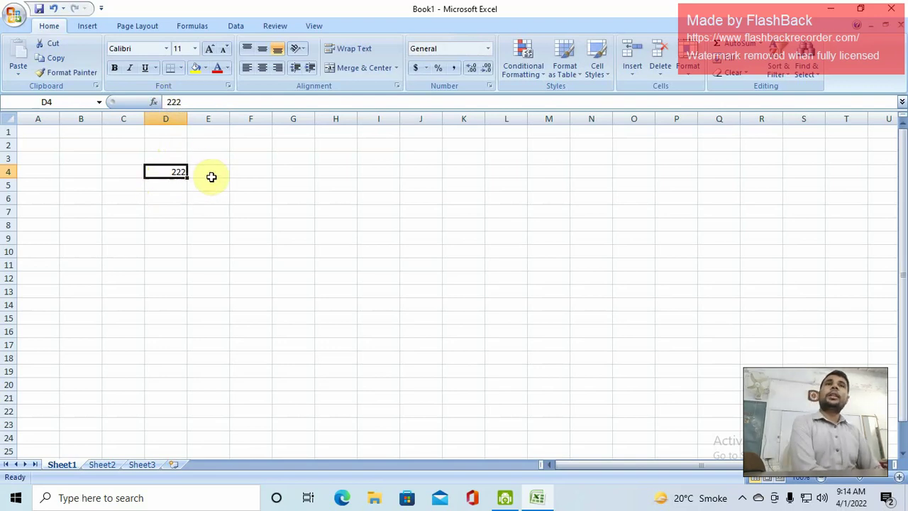
pyautogui.click(212, 176)
pyautogui.click(180, 173)
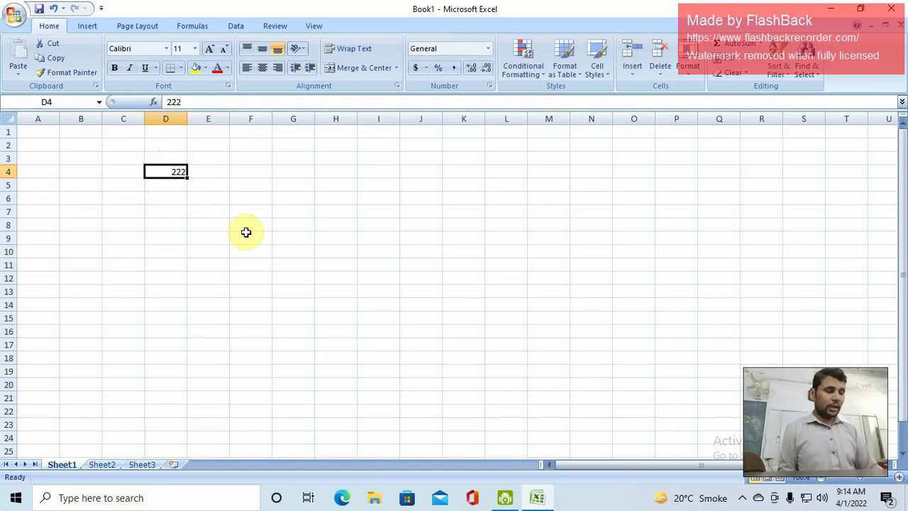
pyautogui.press('Delete')
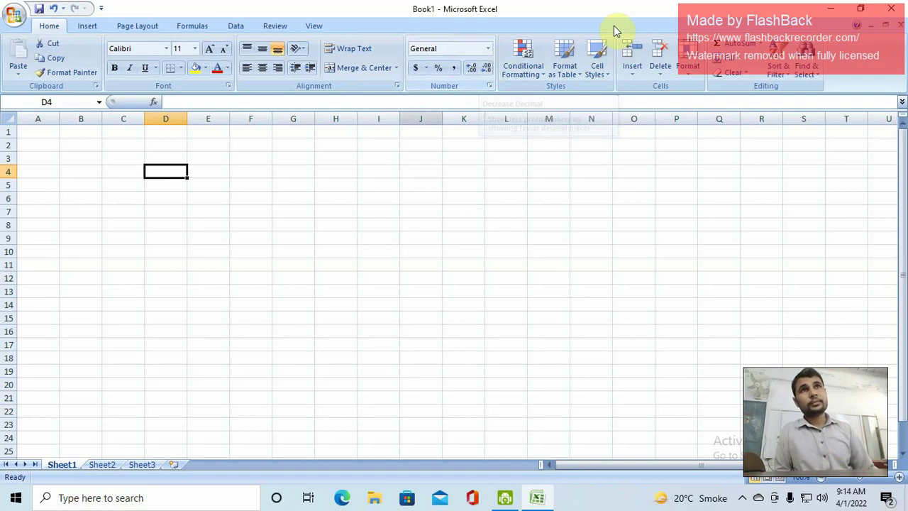
# Browse Sheet2 and Sheet3, then add a new worksheet, Sheet4.
pyautogui.click(240, 174)
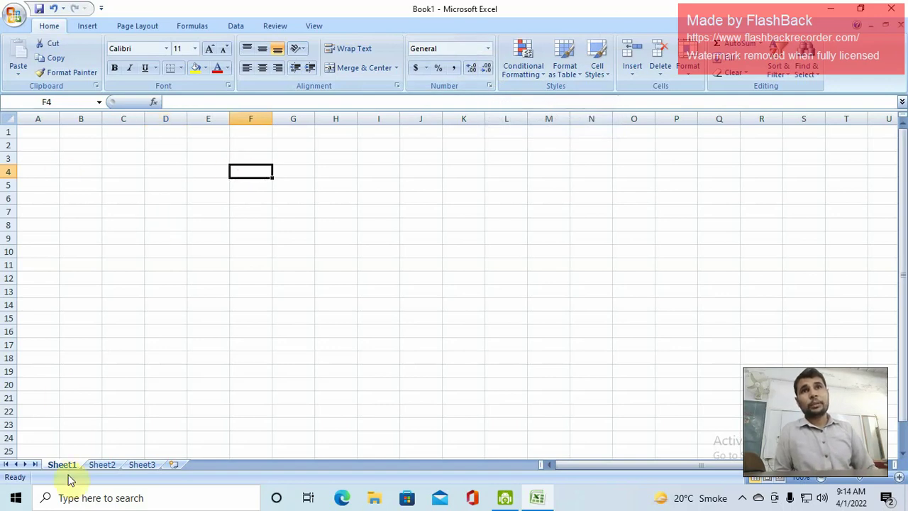
pyautogui.click(96, 465)
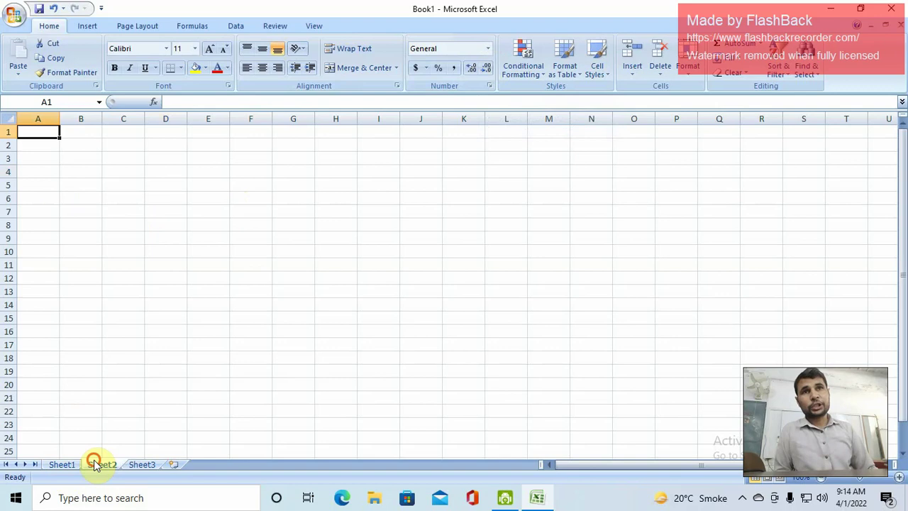
pyautogui.click(141, 466)
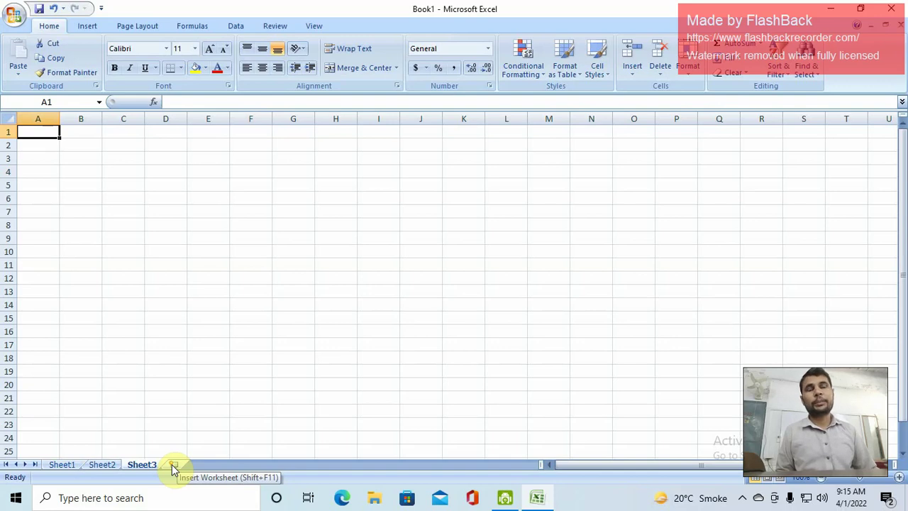
pyautogui.click(171, 463)
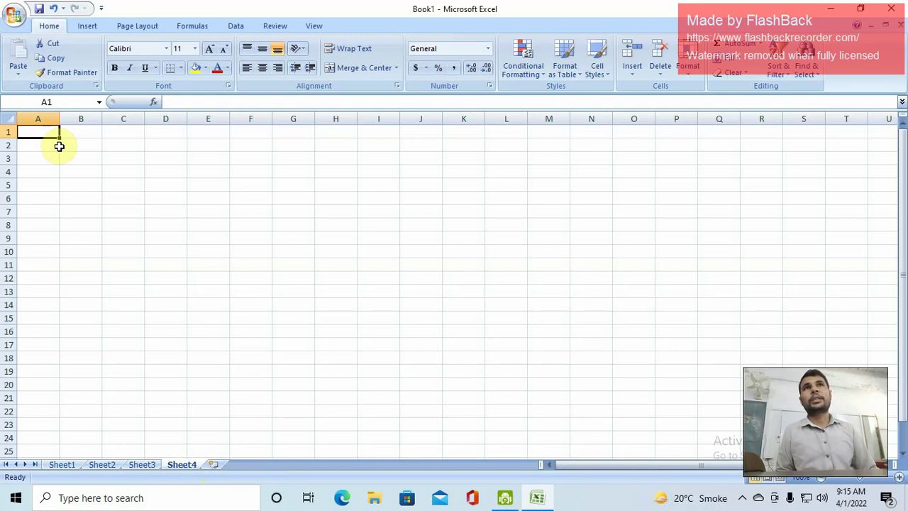
pyautogui.click(66, 464)
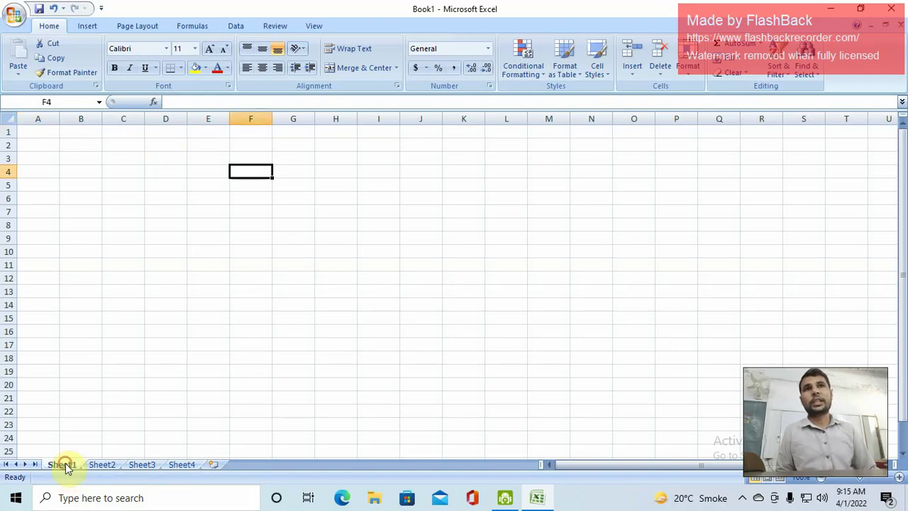
# Enter 'sheet 1' in B1 of Sheet1 and 'sheet 2' in B2 of Sheet2.
pyautogui.click(71, 132)
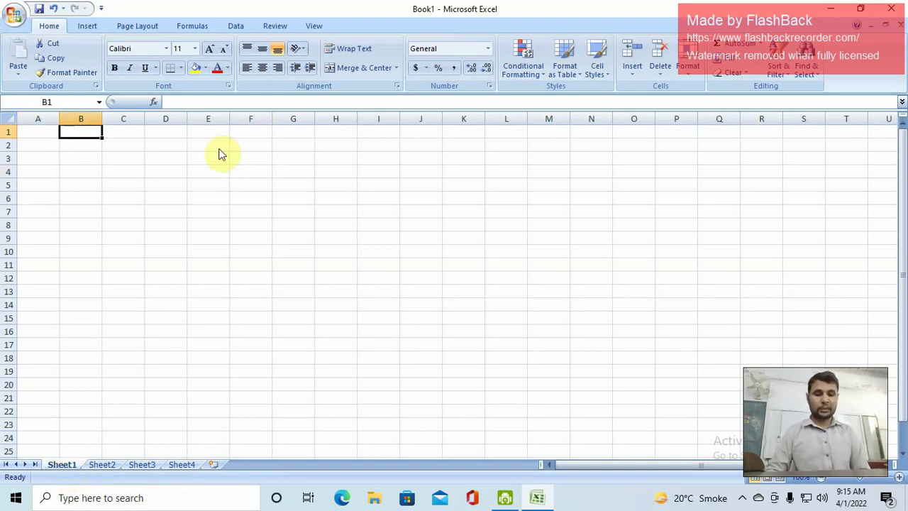
pyautogui.write('sheet 1')
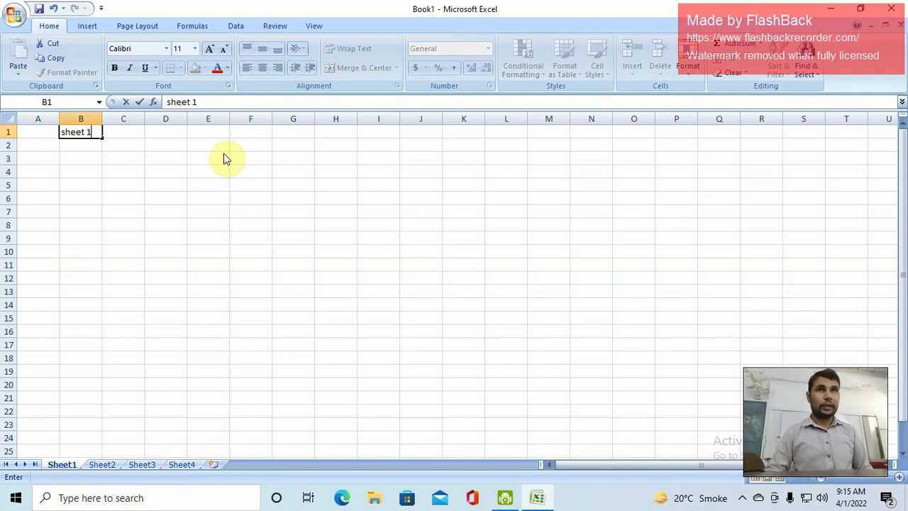
pyautogui.click(102, 464)
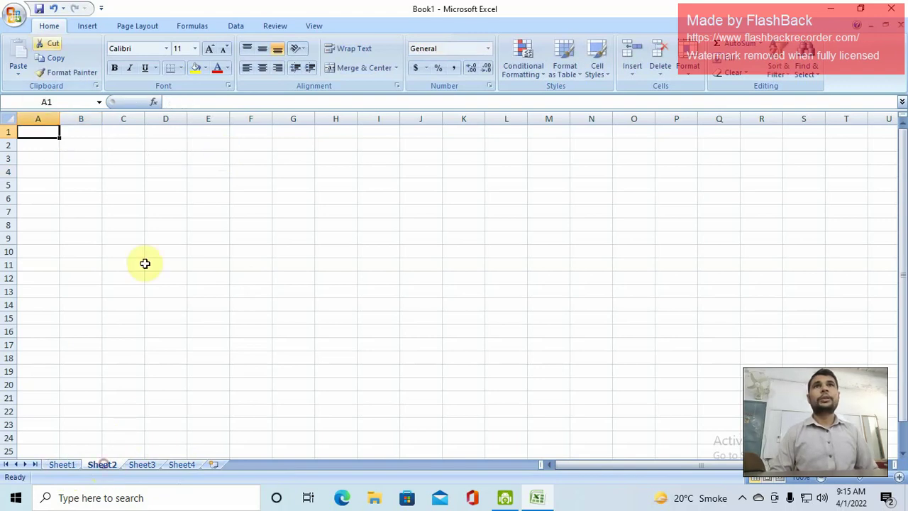
pyautogui.click(79, 142)
pyautogui.write('she')
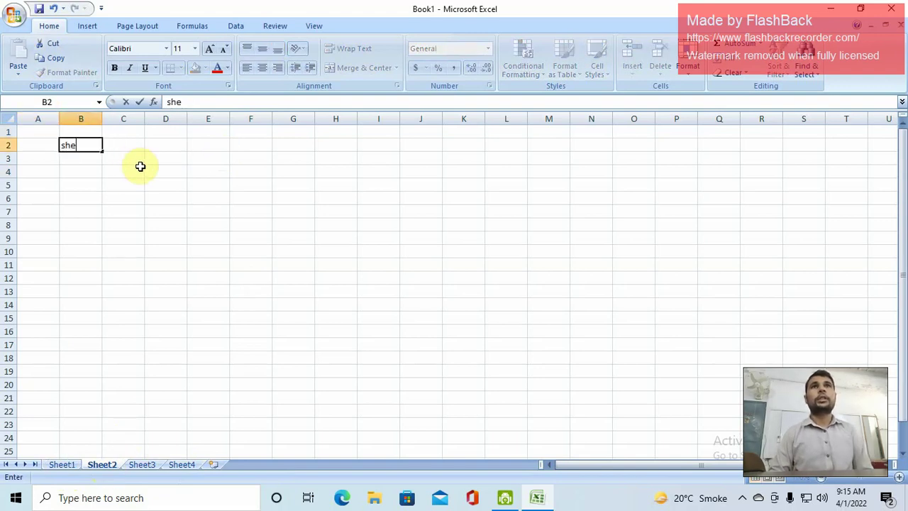
pyautogui.write('et 2')
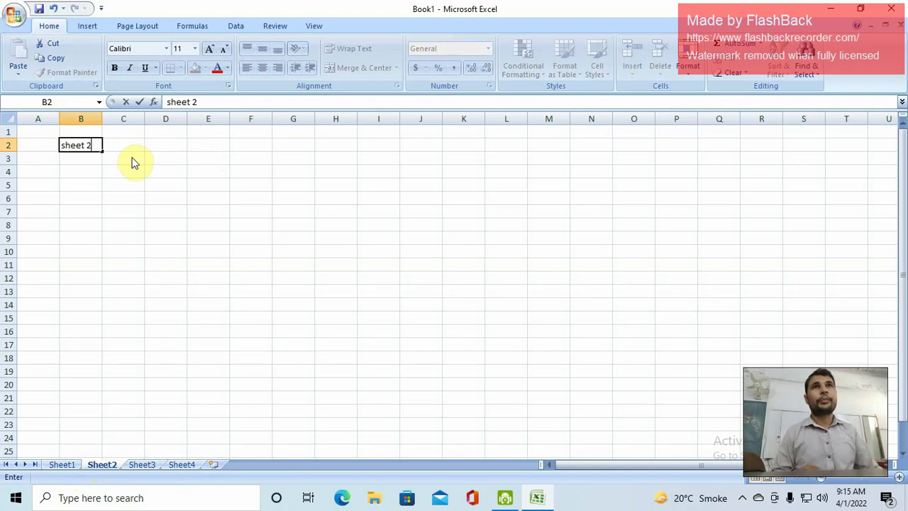
pyautogui.click(166, 157)
# Look through Sheet1, Sheet2, Sheet3 and Sheet4 in turn.
pyautogui.click(60, 464)
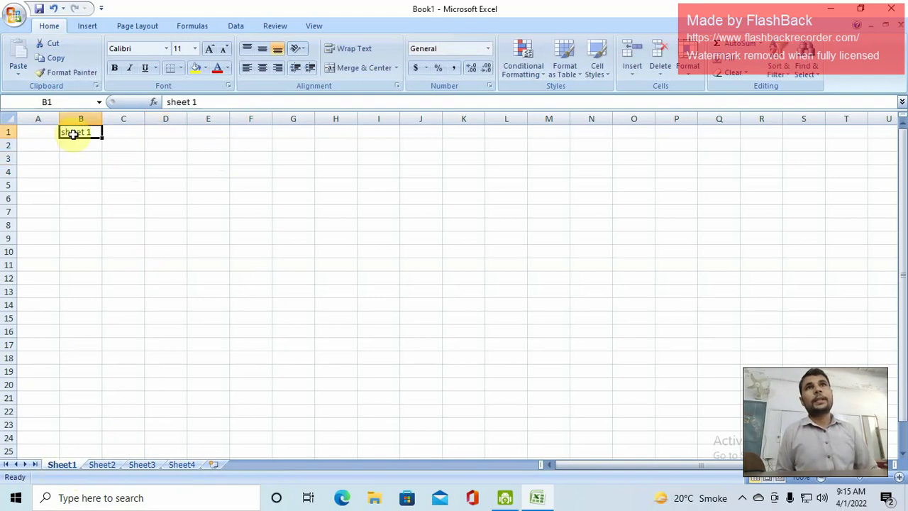
pyautogui.click(101, 465)
pyautogui.click(143, 465)
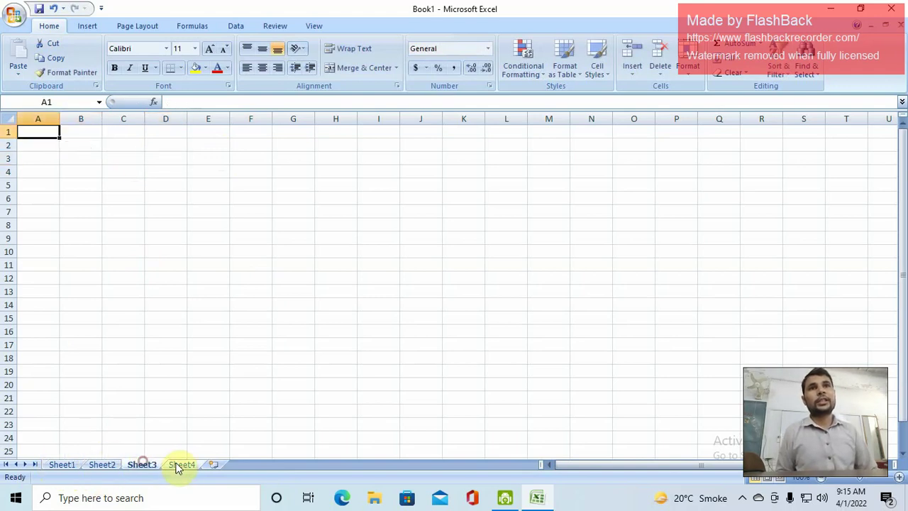
pyautogui.click(181, 464)
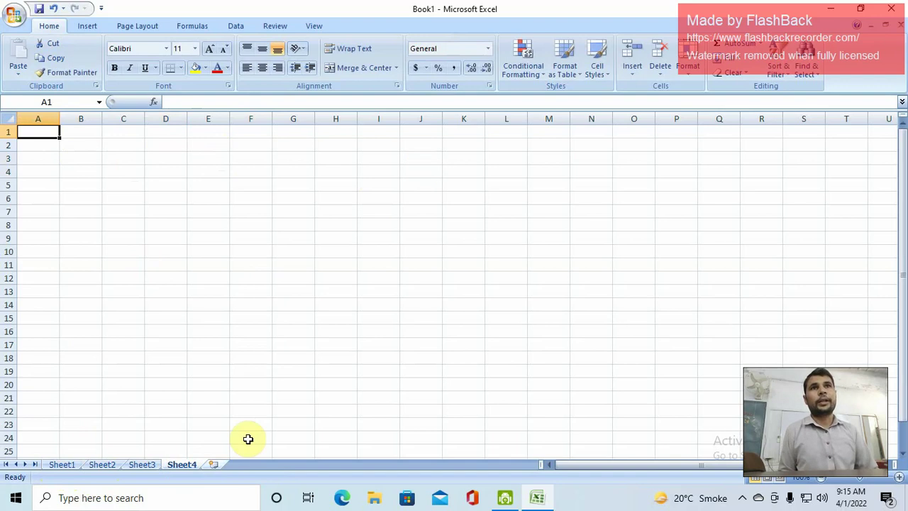
# Delete the Sheet4 tab, then rename the Sheet1 tab to 'School Data'.
pyautogui.rightClick(189, 462)
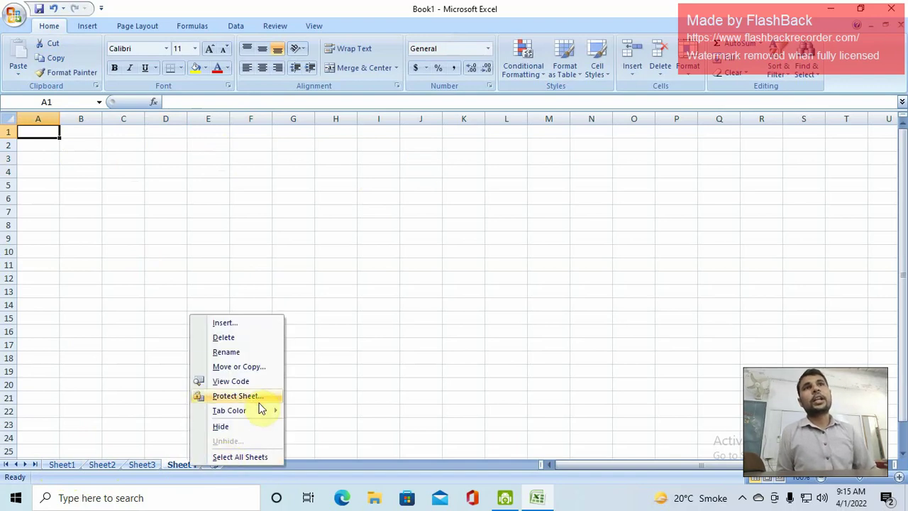
pyautogui.click(246, 337)
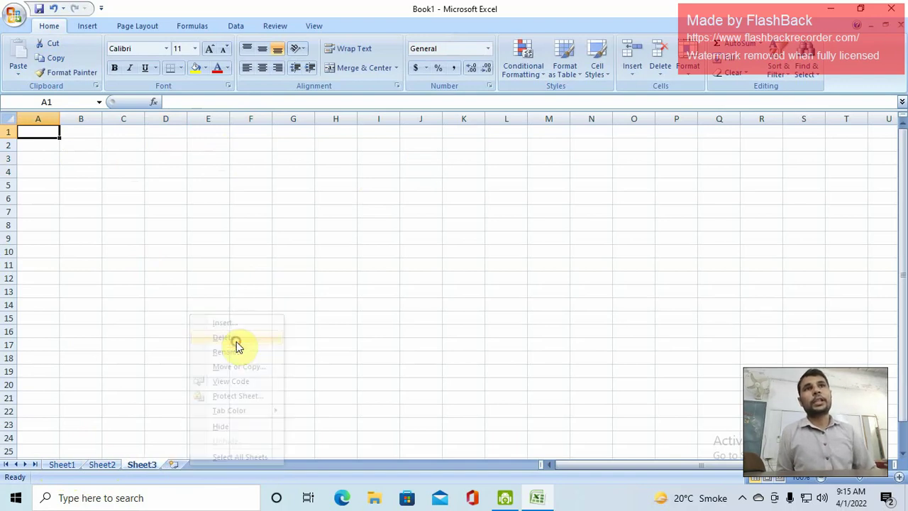
pyautogui.click(63, 465)
pyautogui.rightClick(62, 465)
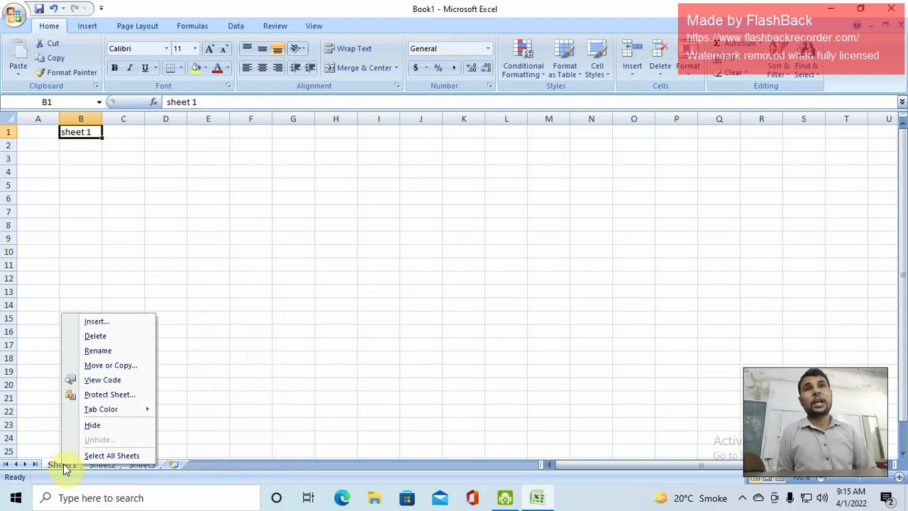
pyautogui.click(114, 352)
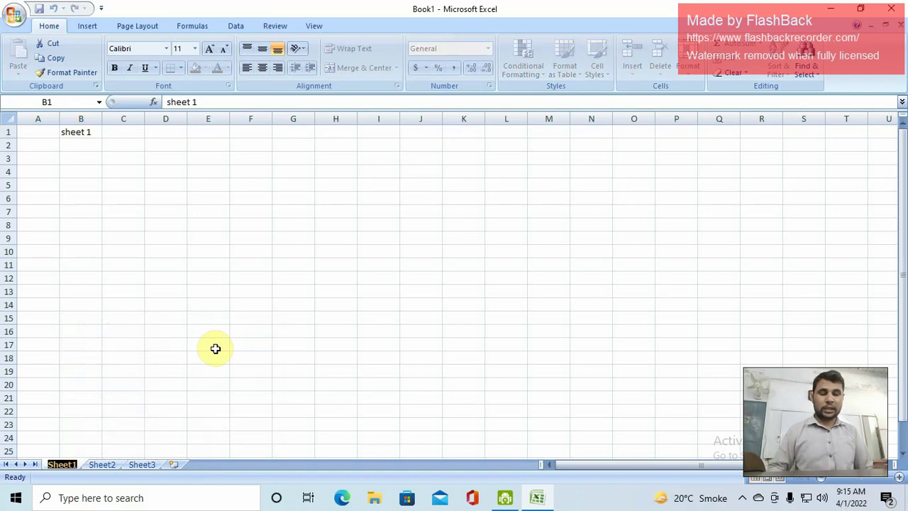
pyautogui.write('S')
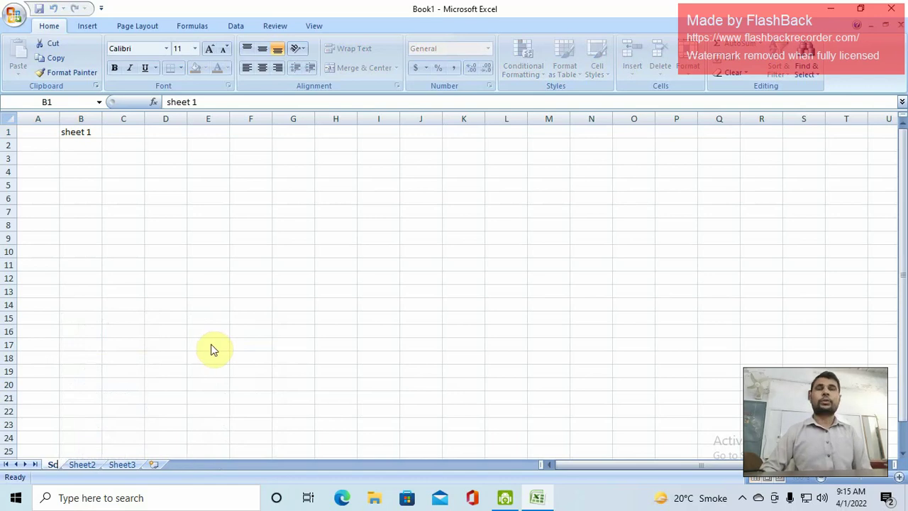
pyautogui.write('chool Data')
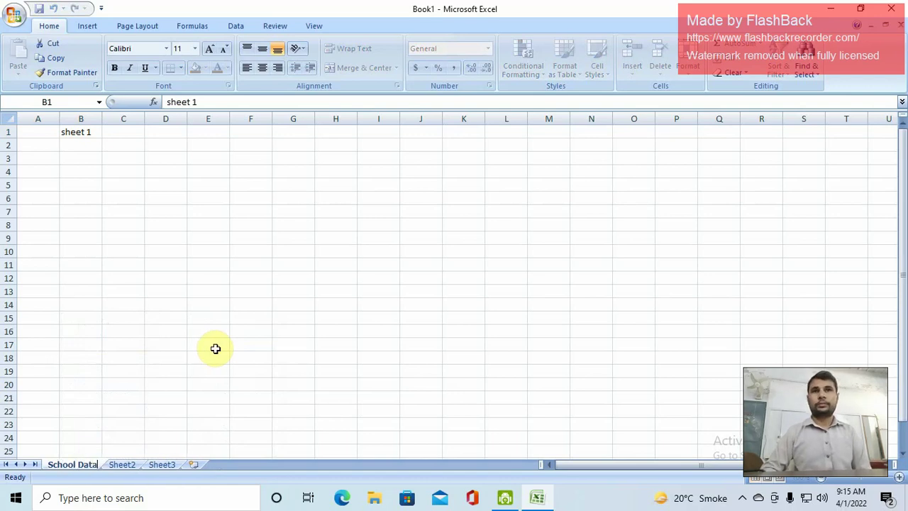
pyautogui.click(183, 250)
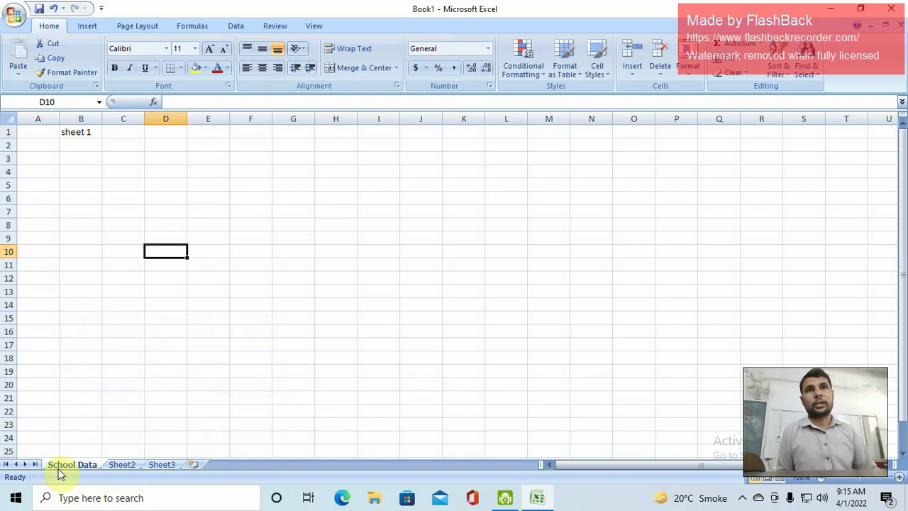
# Clear 'sheet 1' from cell B1, leaving cell B2 selected.
pyautogui.click(80, 134)
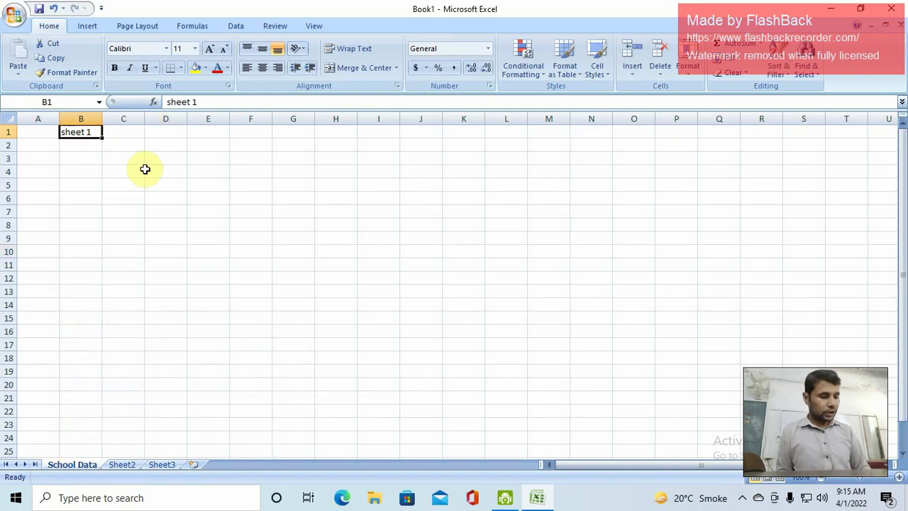
pyautogui.press('Delete')
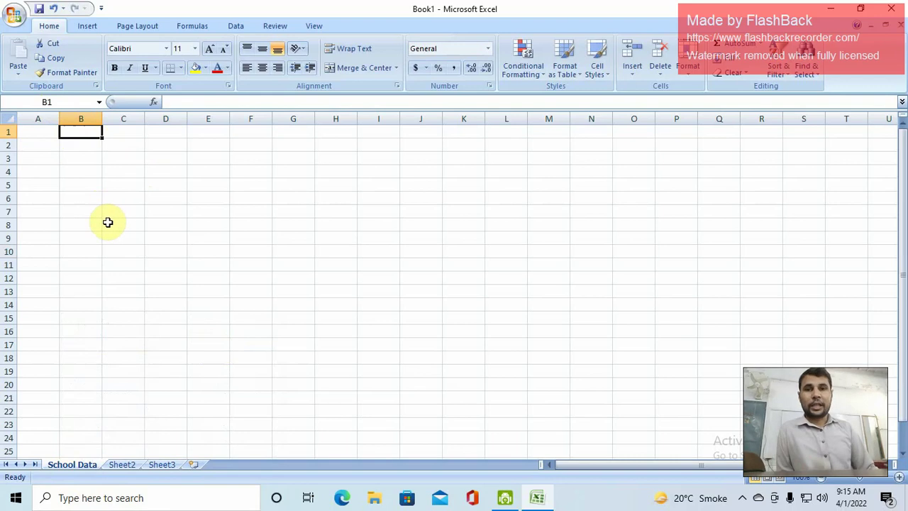
pyautogui.click(122, 141)
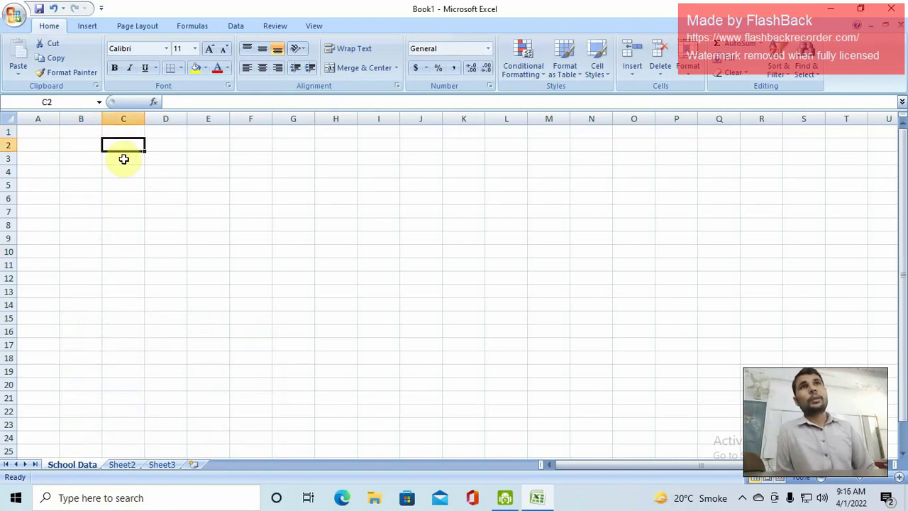
pyautogui.click(81, 144)
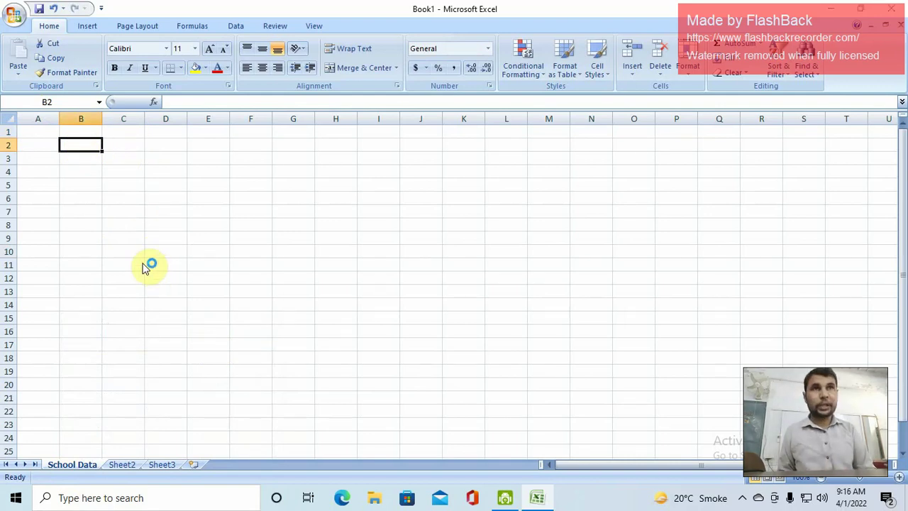
# Try a print preview of the empty sheet, then enter 'sheet' in B2.
pyautogui.hotkey('ctrl', 'p')
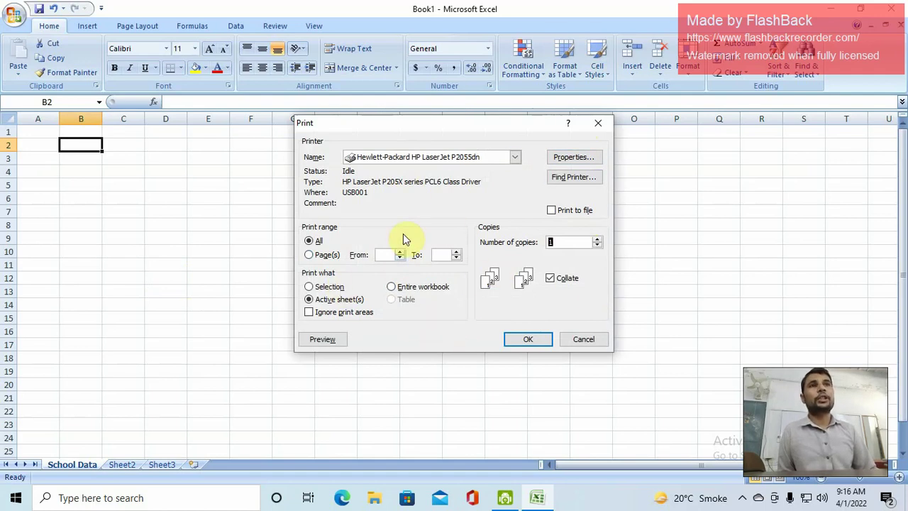
pyautogui.click(328, 340)
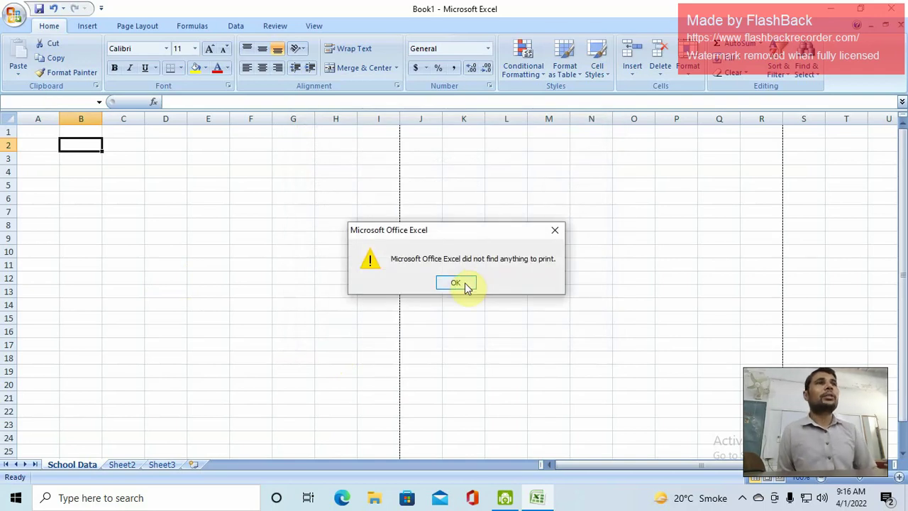
pyautogui.click(465, 284)
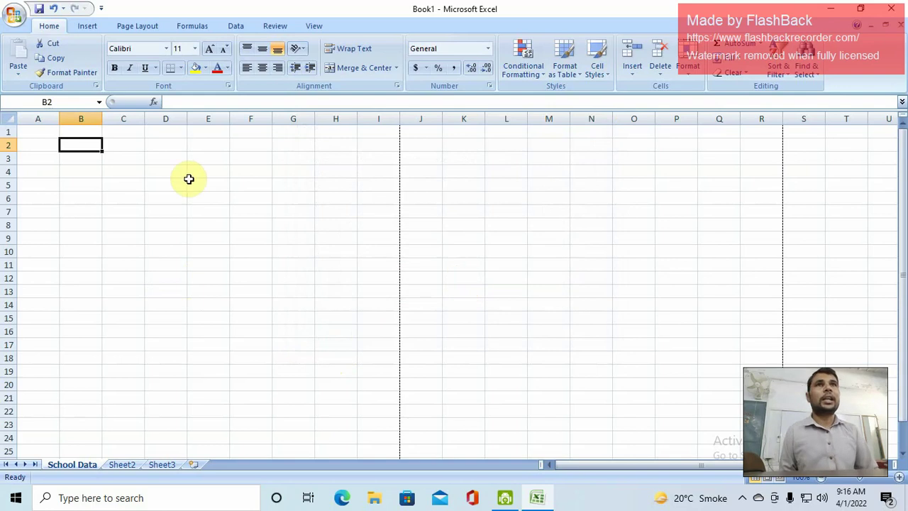
pyautogui.write('sheet')
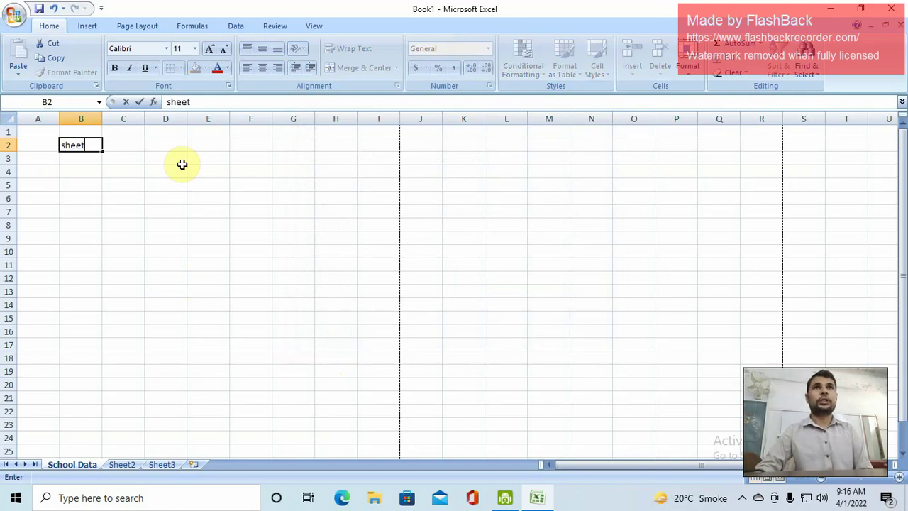
pyautogui.click(178, 170)
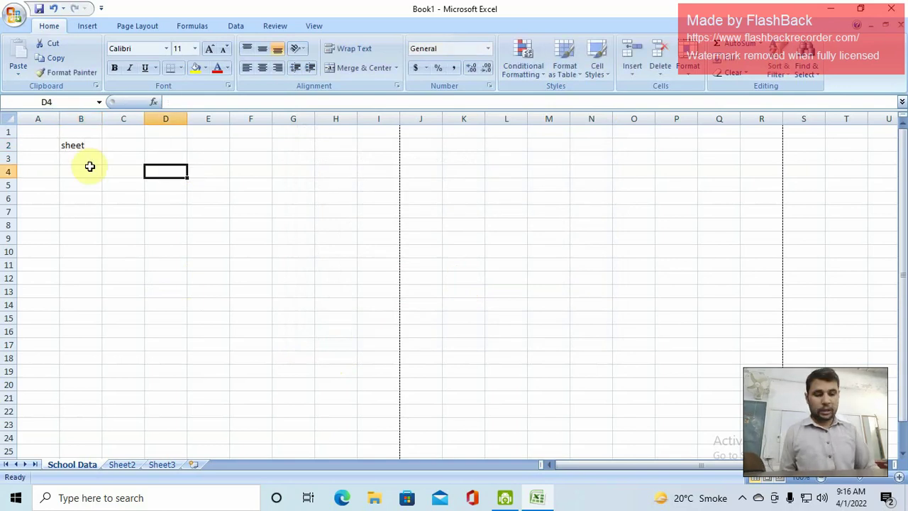
# Preview the printed page zoomed in, then close the preview.
pyautogui.hotkey('ctrl', 'p')
pyautogui.click(328, 339)
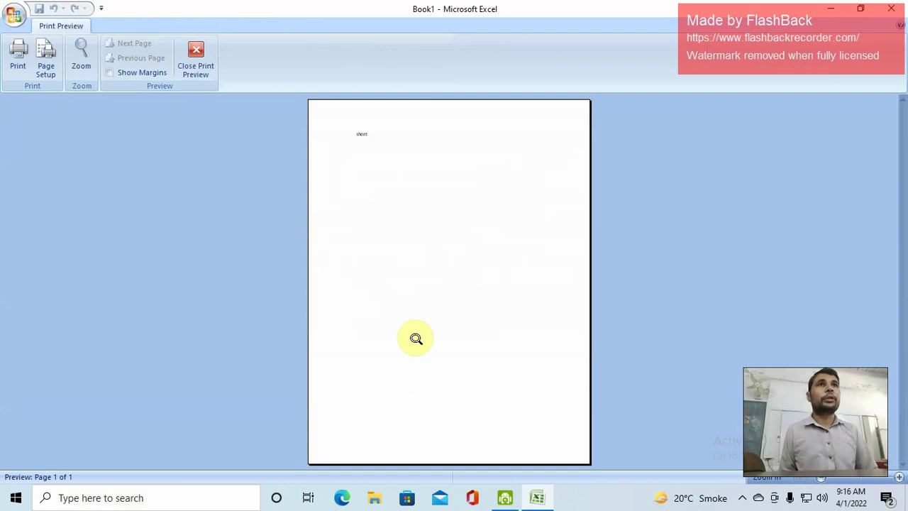
pyautogui.click(367, 136)
pyautogui.scroll(3, 397, 273)
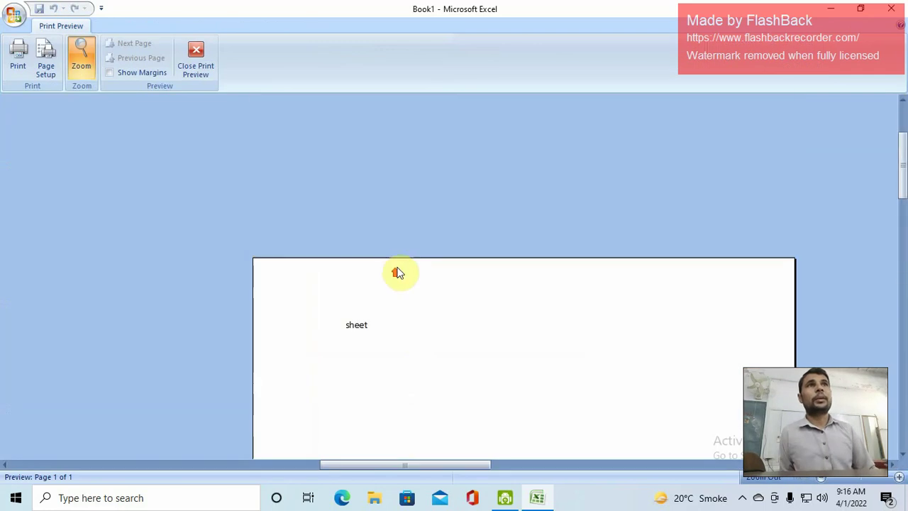
pyautogui.scroll(-5, 397, 273)
pyautogui.scroll(2, 394, 275)
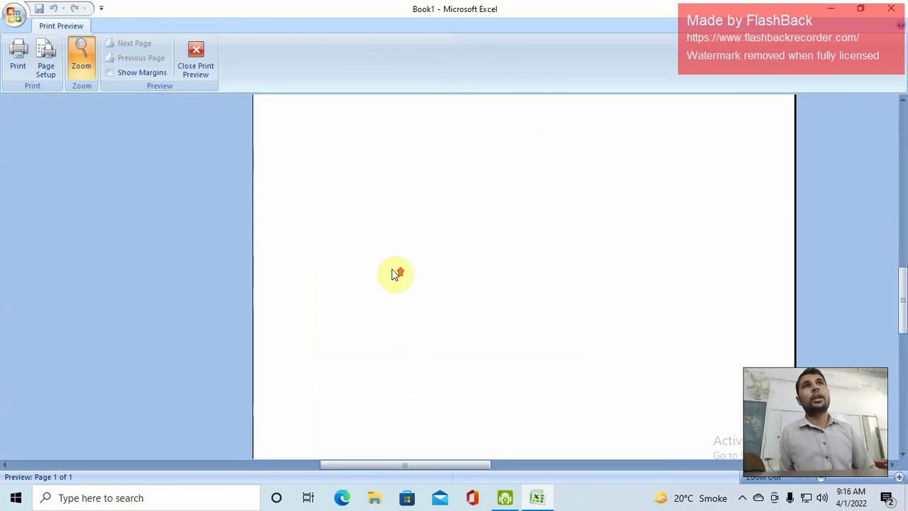
pyautogui.scroll(3, 395, 274)
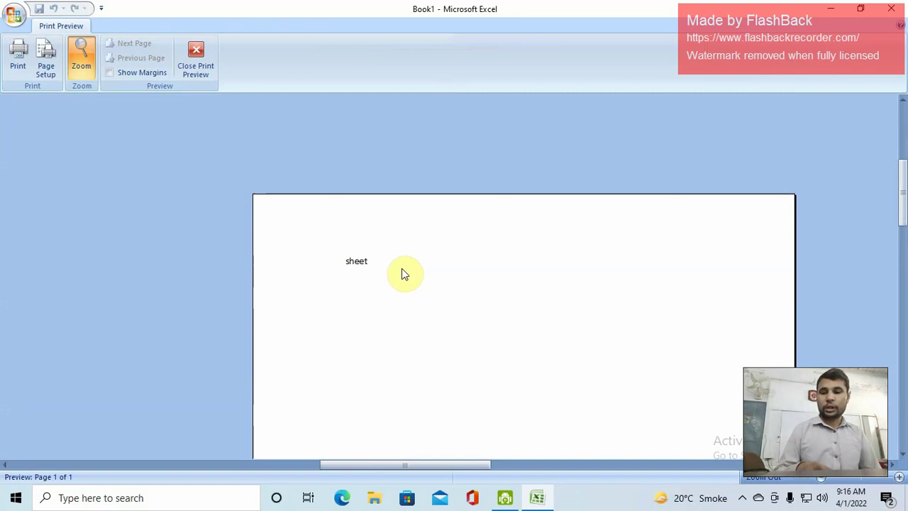
pyautogui.press('Escape')
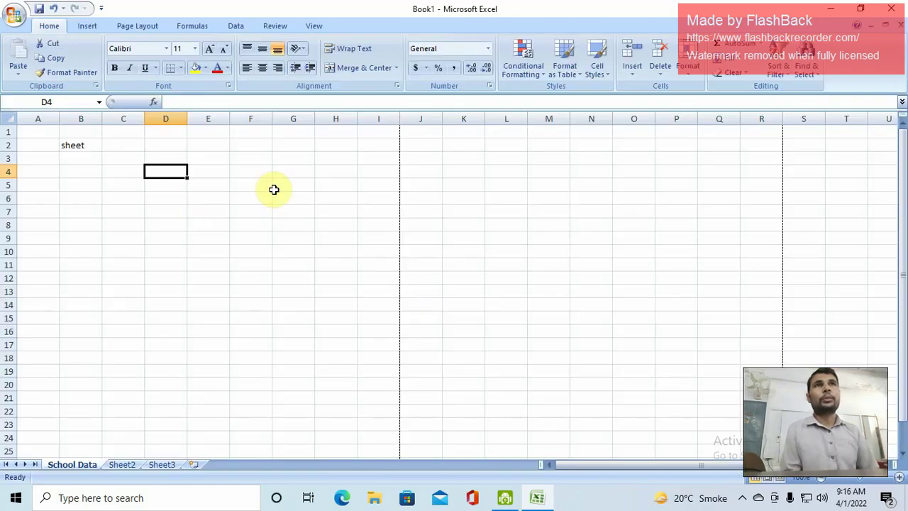
# Apply All Borders to the range A2:H10.
pyautogui.moveTo(45, 146)
pyautogui.mouseDown()
pyautogui.moveTo(319, 218)
pyautogui.moveTo(351, 246)
pyautogui.mouseUp()
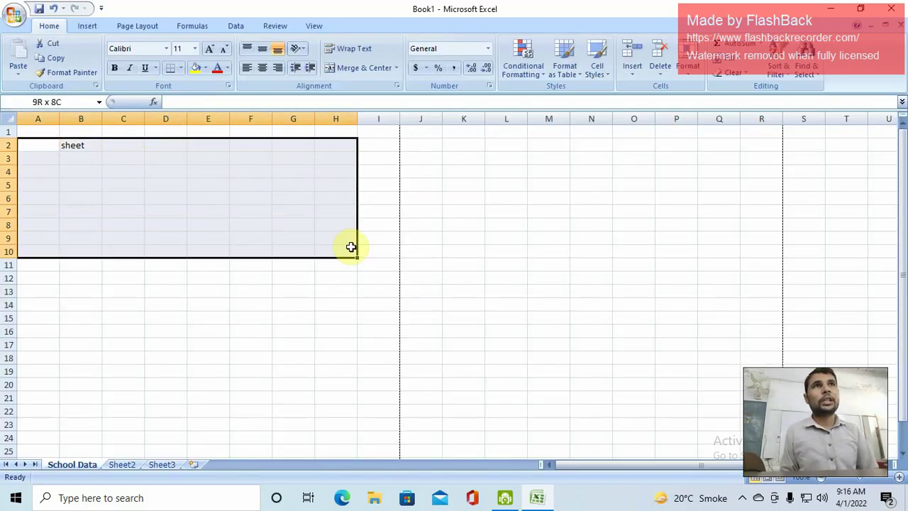
pyautogui.click(182, 68)
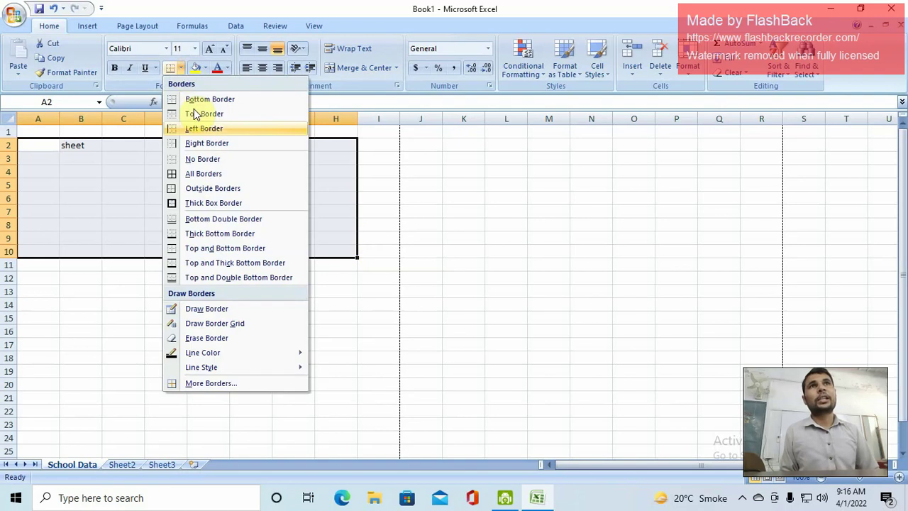
pyautogui.click(205, 174)
pyautogui.click(197, 289)
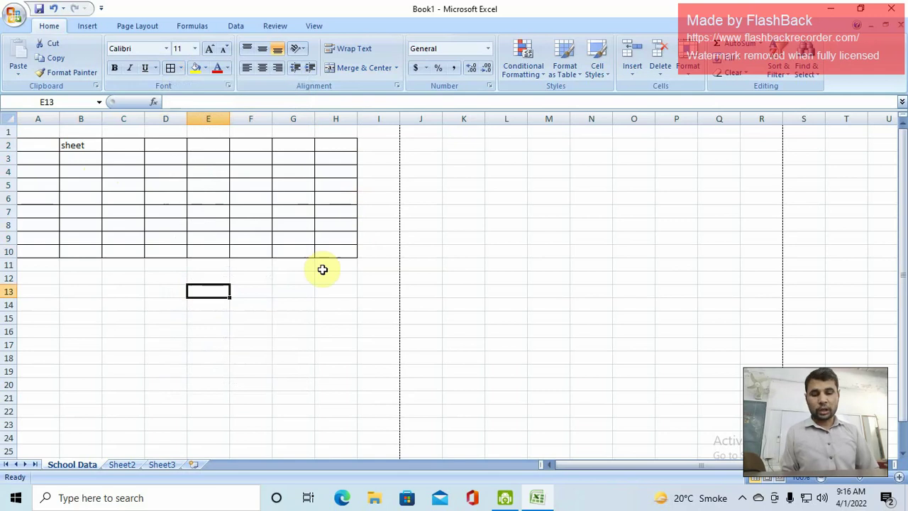
# Preview the bordered table's printout zoomed in, then return and select B2.
pyautogui.hotkey('ctrl', 'p')
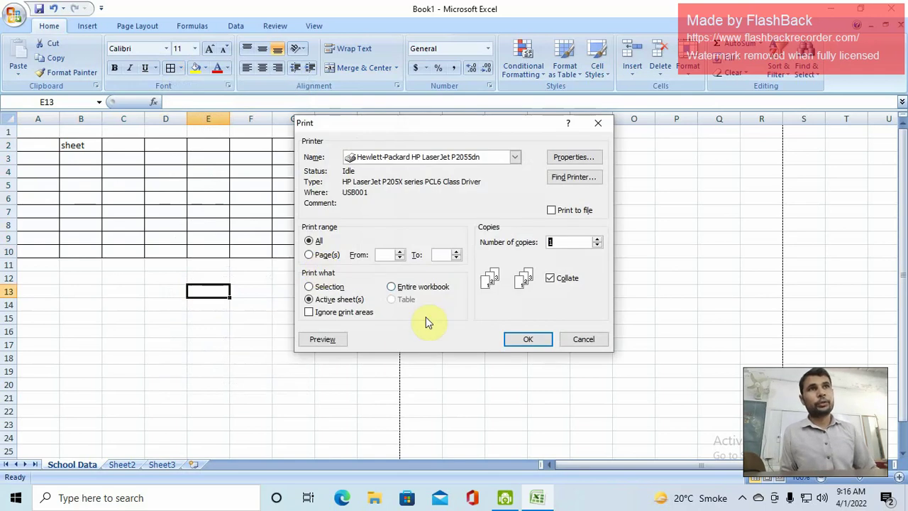
pyautogui.click(323, 339)
pyautogui.click(511, 334)
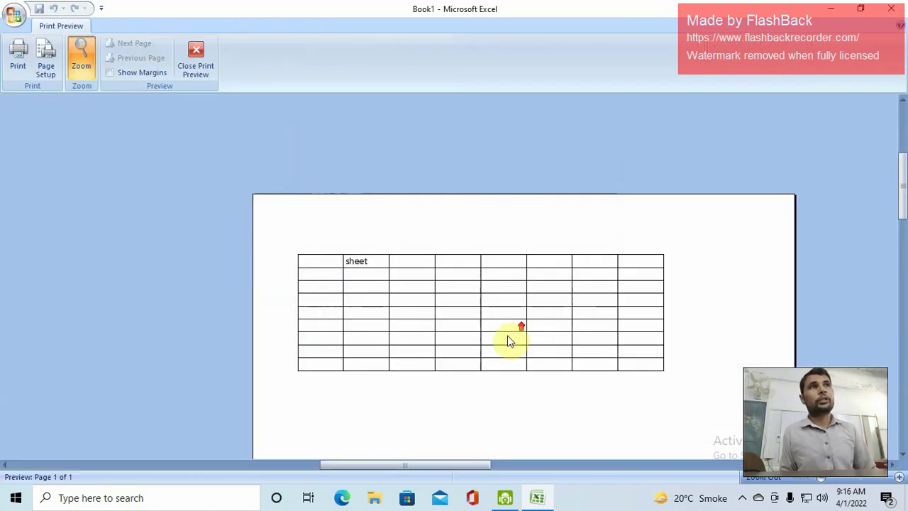
pyautogui.scroll(3, 529, 328)
pyautogui.scroll(2, 531, 326)
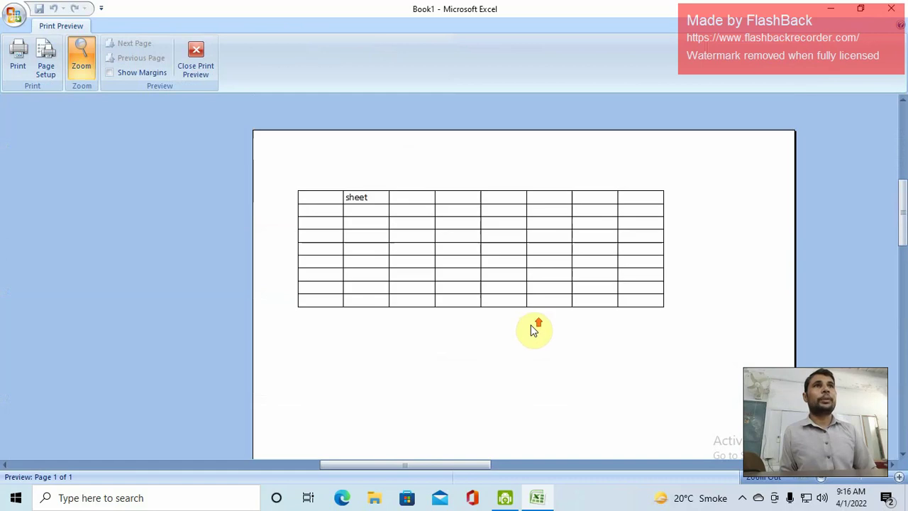
pyautogui.press('Escape')
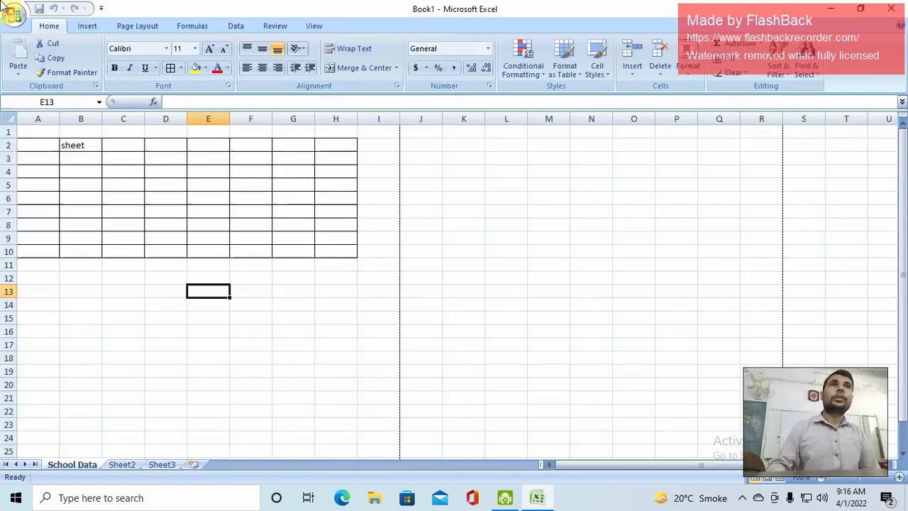
pyautogui.click(81, 144)
# Clear B2, enter headers Sr No, name and marks in A2:C2, and 1 in A3.
pyautogui.press('Delete')
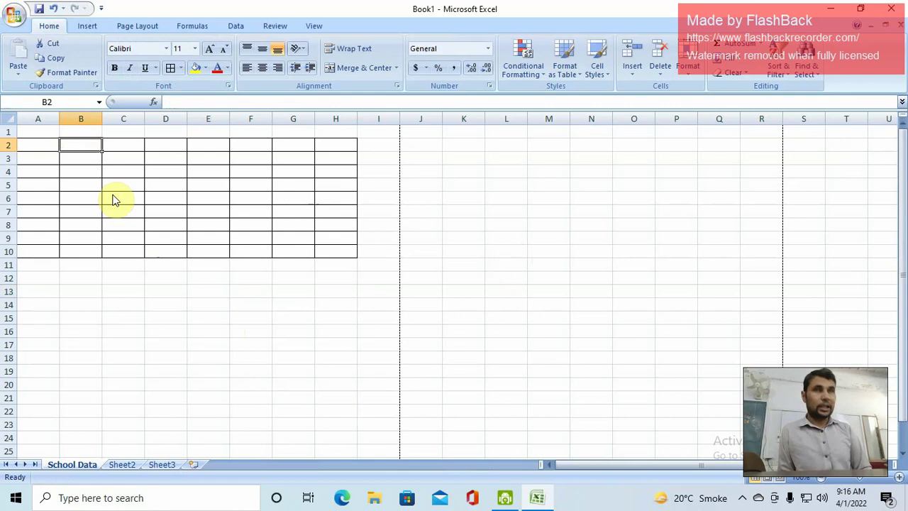
pyautogui.press('Left')
pyautogui.write('Sr')
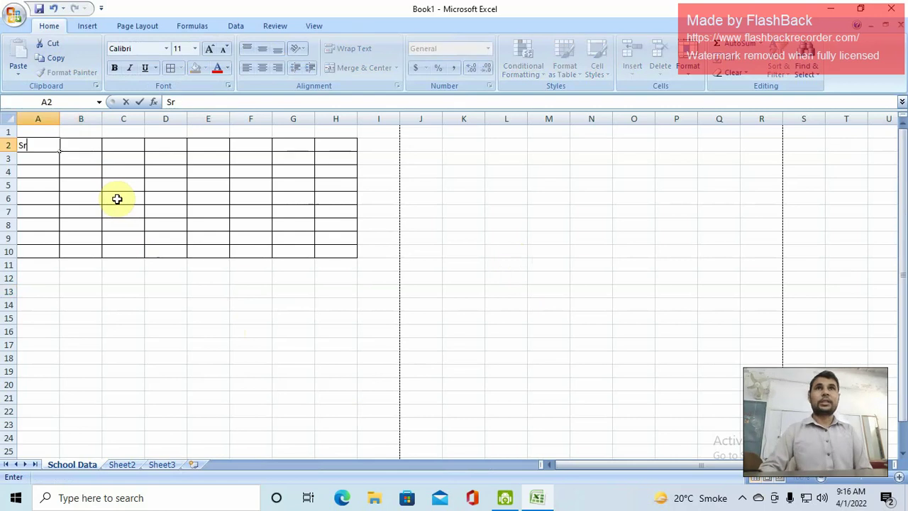
pyautogui.write(' N')
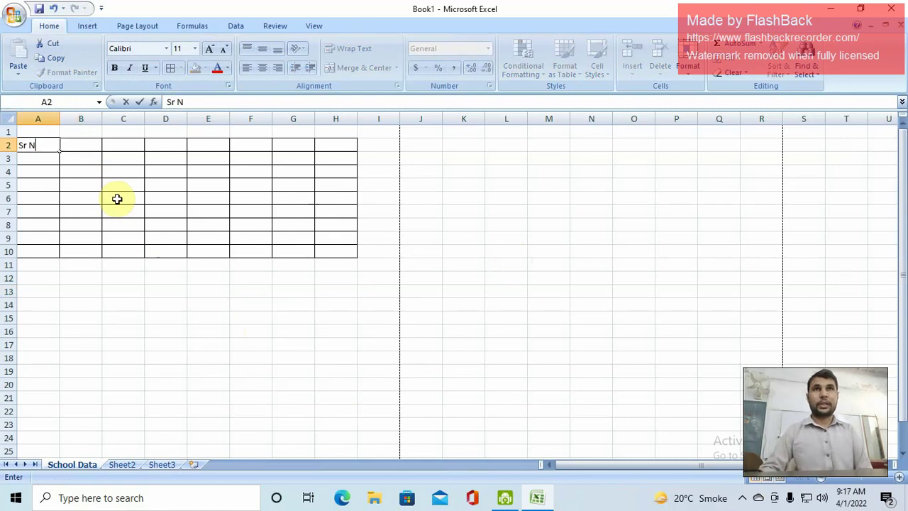
pyautogui.write('o')
pyautogui.press('Tab')
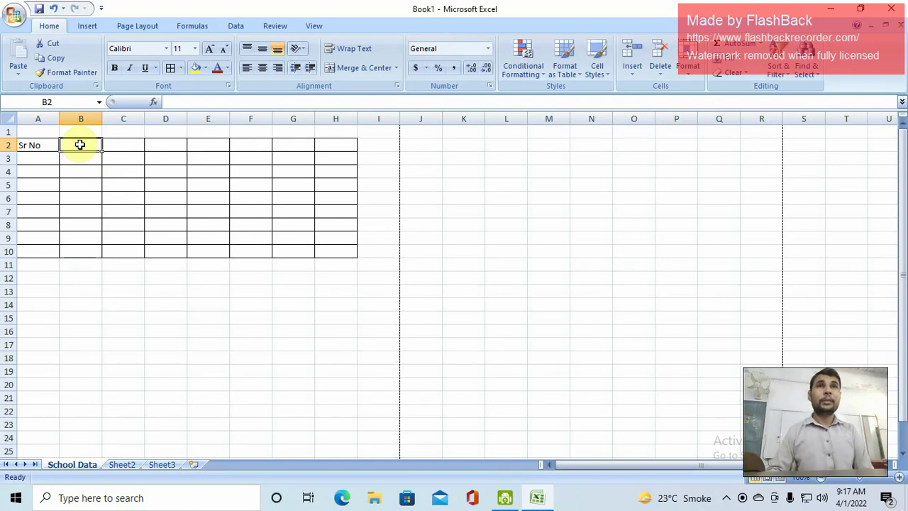
pyautogui.write('name')
pyautogui.press('Tab')
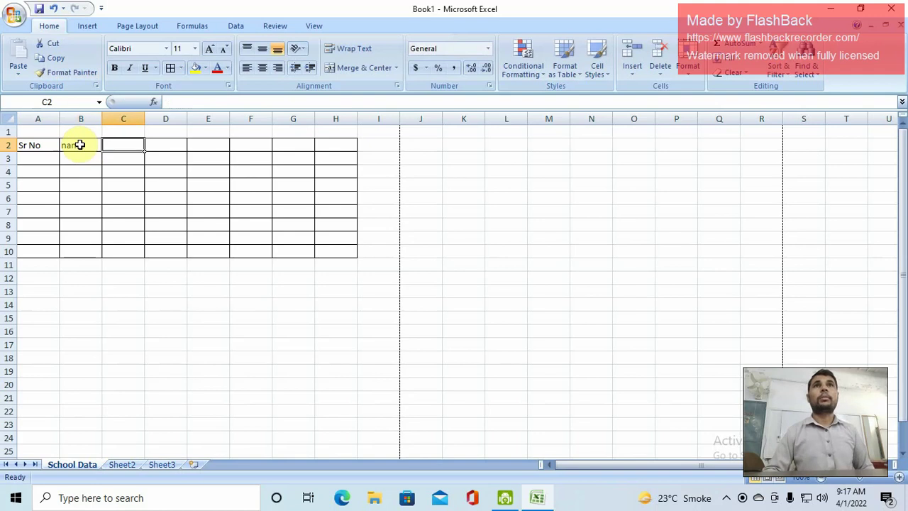
pyautogui.write('marks')
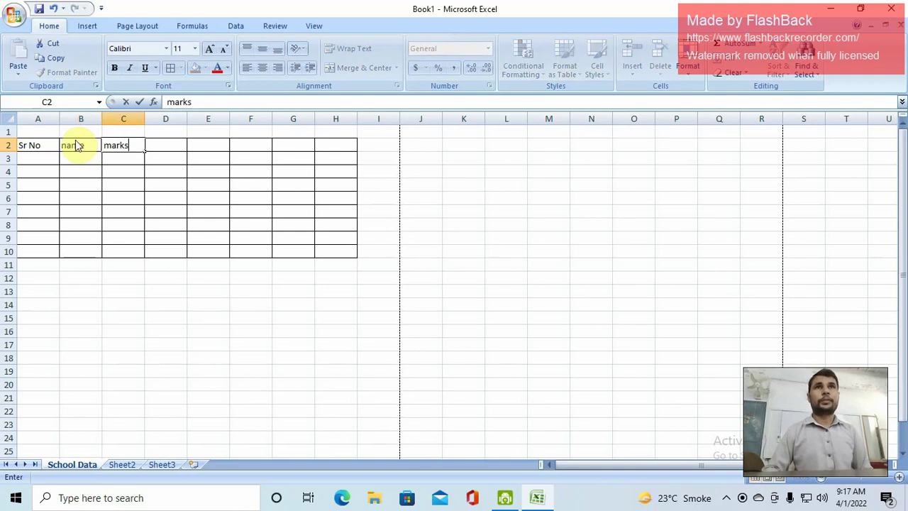
pyautogui.press('Return')
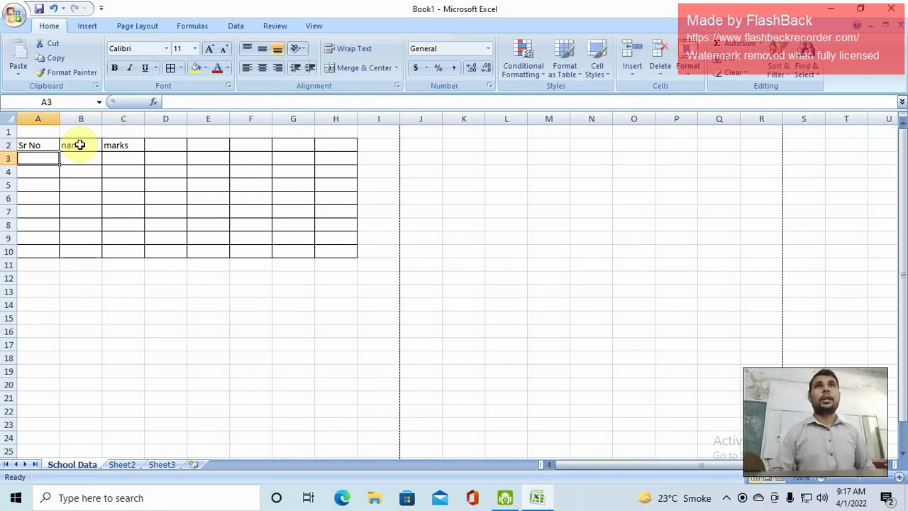
pyautogui.write('1')
pyautogui.hotkey('ctrl', 'Return')
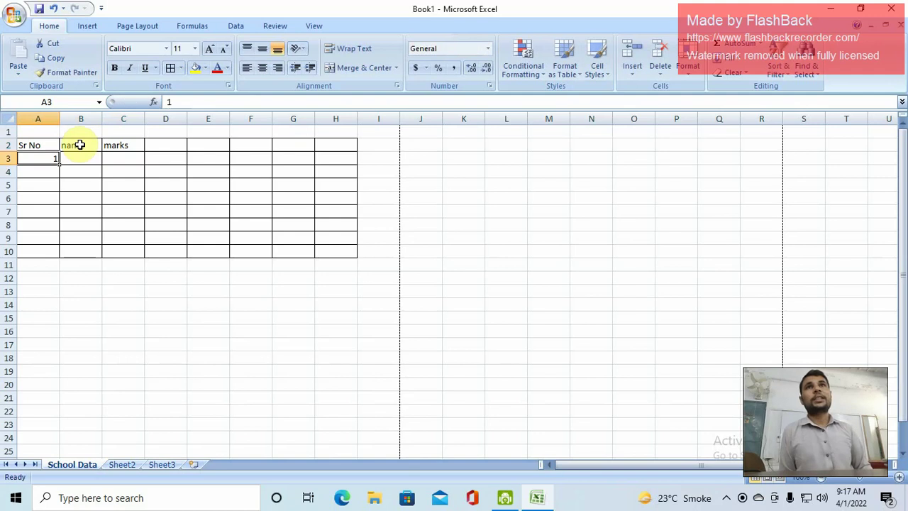
# Fill A3:A9 with the series 1 to 7 and middle-align the Sr No column A2:A9.
pyautogui.moveTo(60, 164); pyautogui.dragTo(63, 242)
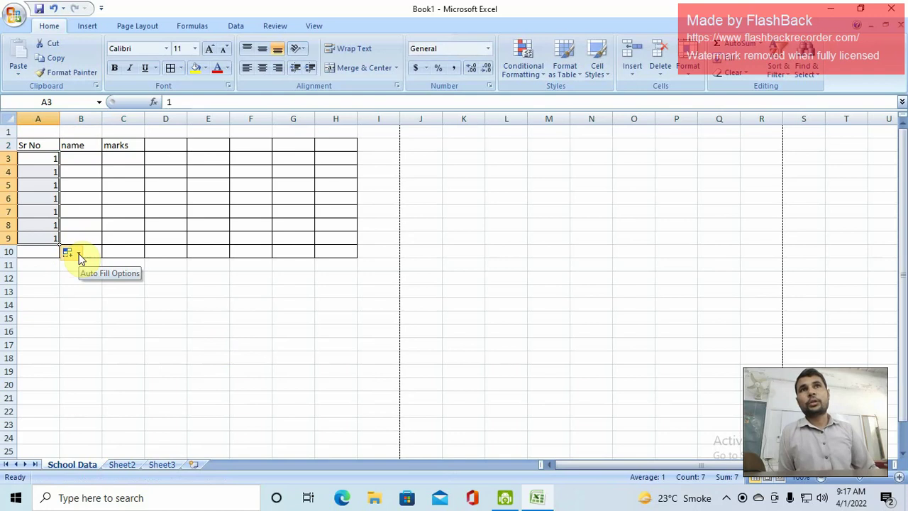
pyautogui.click(79, 254)
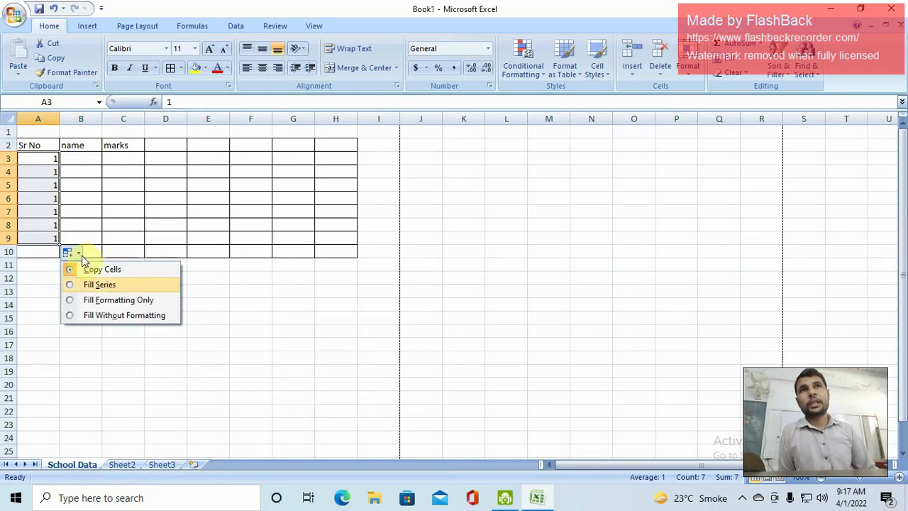
pyautogui.click(120, 287)
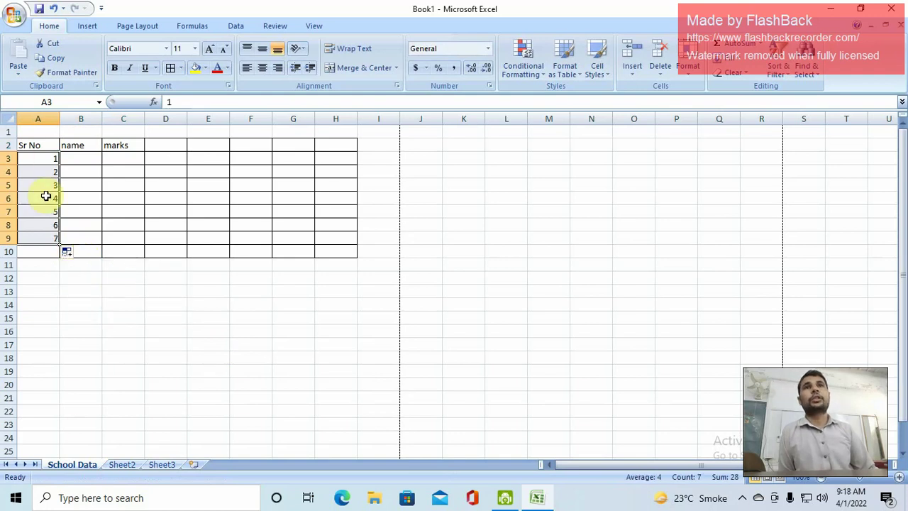
pyautogui.click(46, 238)
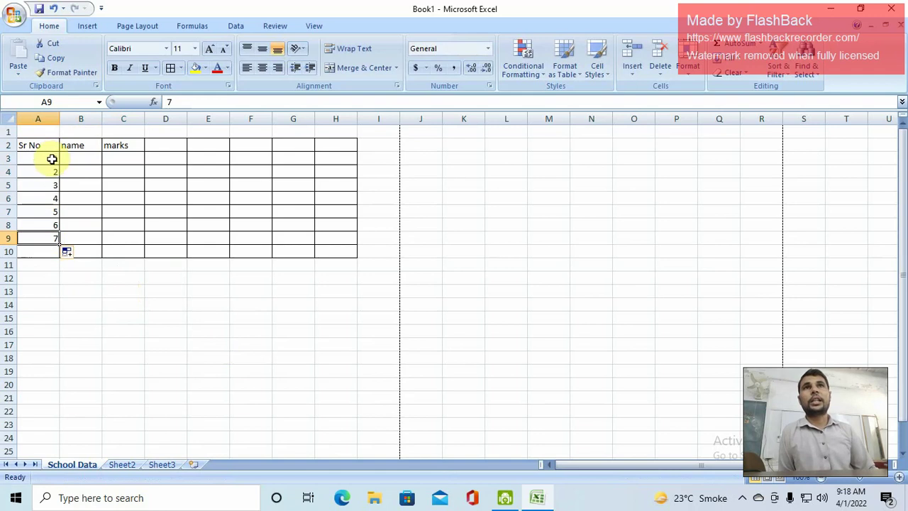
pyautogui.moveTo(41, 145); pyautogui.dragTo(44, 232)
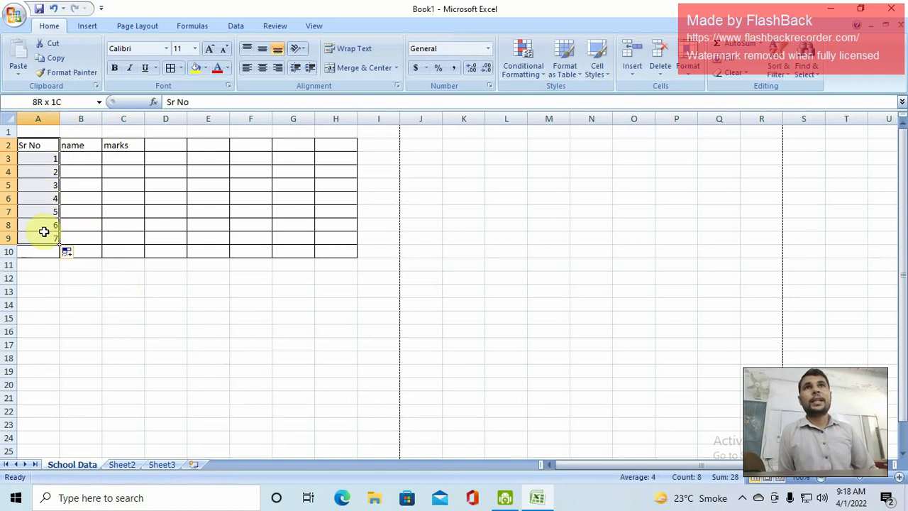
pyautogui.click(261, 51)
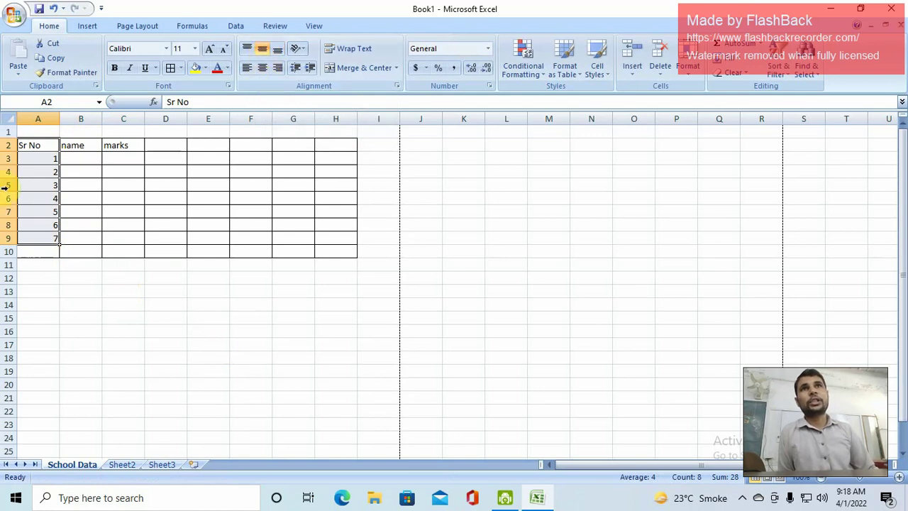
# Make rows 3 to 9 much taller together.
pyautogui.moveTo(10, 175); pyautogui.dragTo(12, 190)
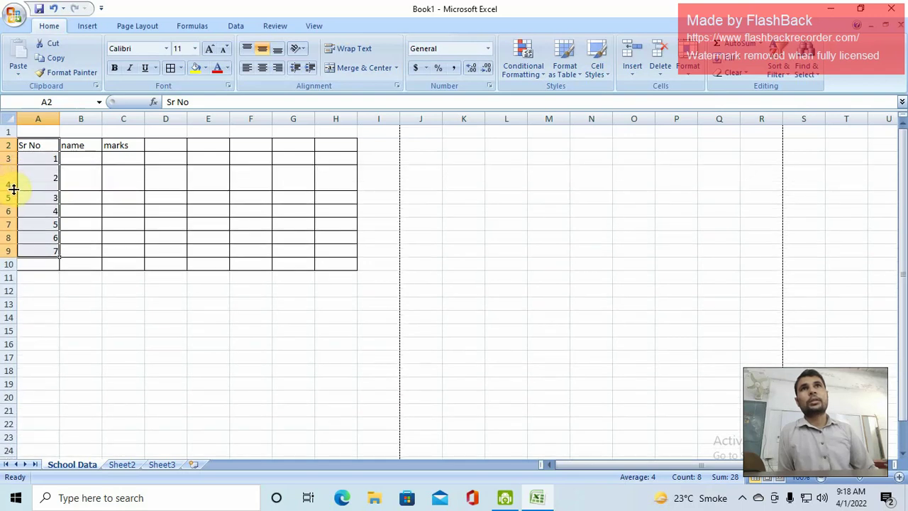
pyautogui.click(33, 157)
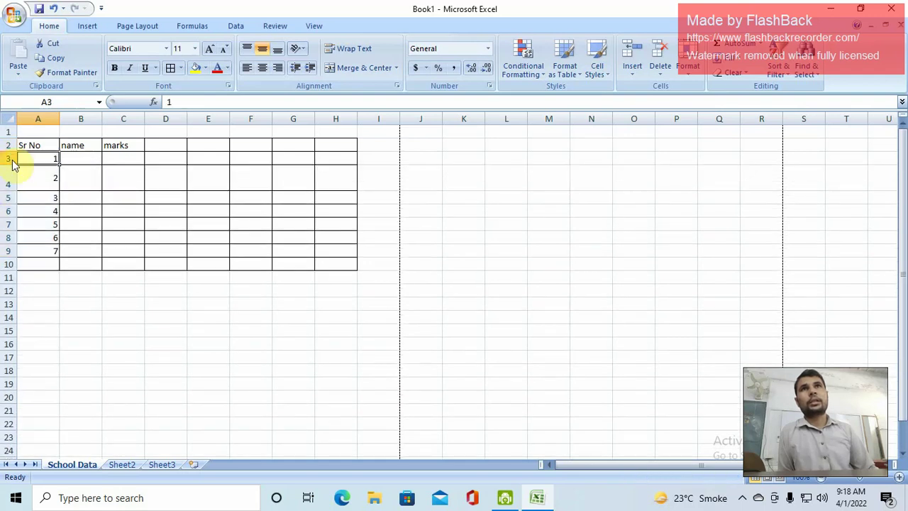
pyautogui.moveTo(7, 158); pyautogui.dragTo(9, 251)
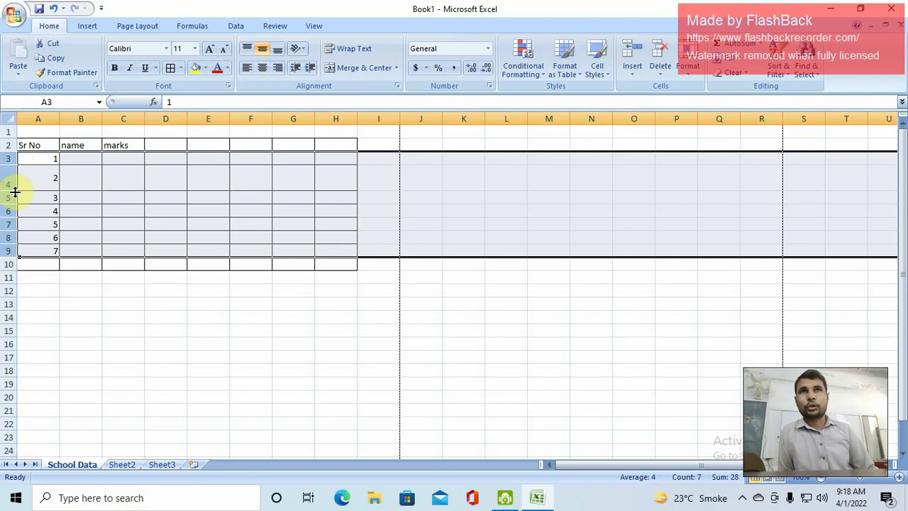
pyautogui.moveTo(9, 190); pyautogui.dragTo(9, 206)
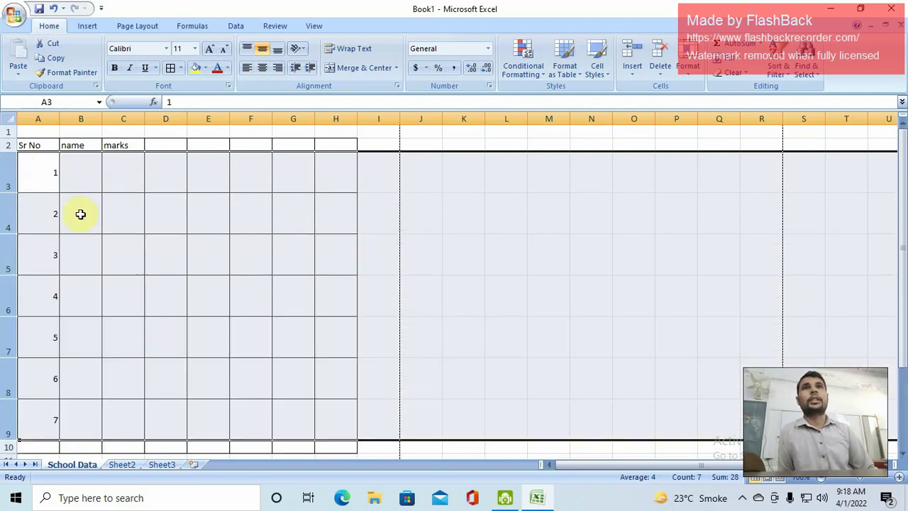
pyautogui.click(49, 172)
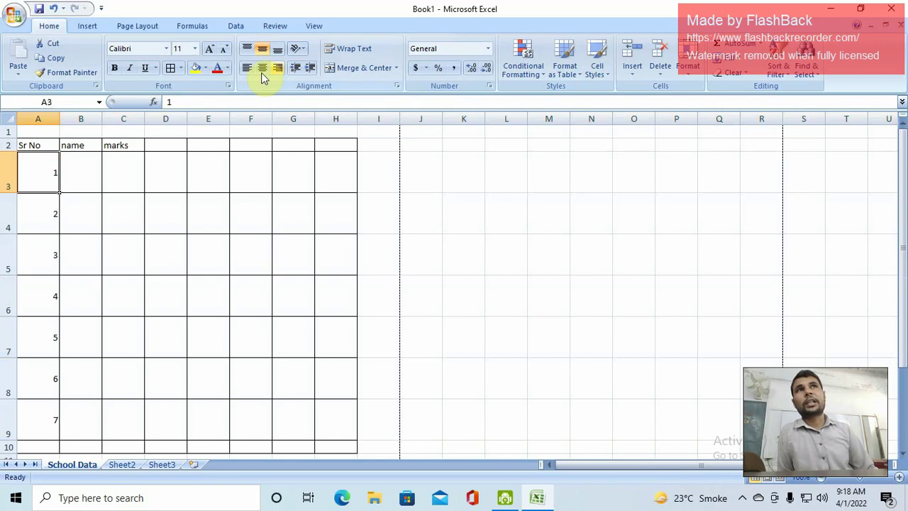
# Keep A3 middle-aligned, center serial numbers A3:A9 horizontally, and select rows 3–9 for resizing.
pyautogui.click(277, 50)
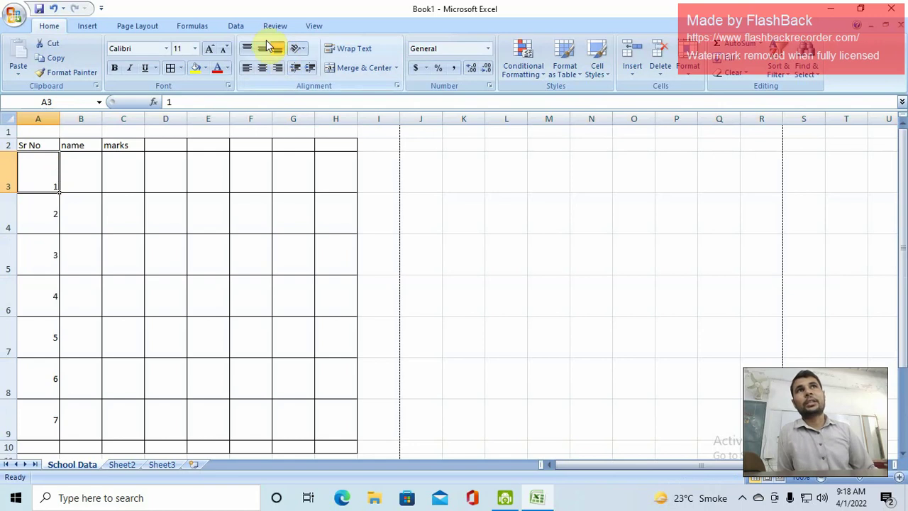
pyautogui.click(261, 50)
pyautogui.moveTo(45, 176); pyautogui.dragTo(44, 413)
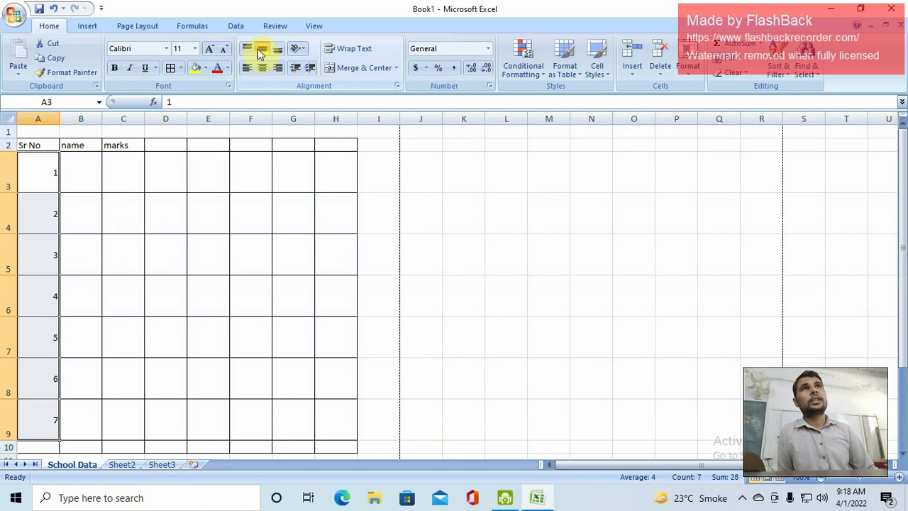
pyautogui.click(106, 216)
pyautogui.moveTo(48, 164); pyautogui.dragTo(44, 418)
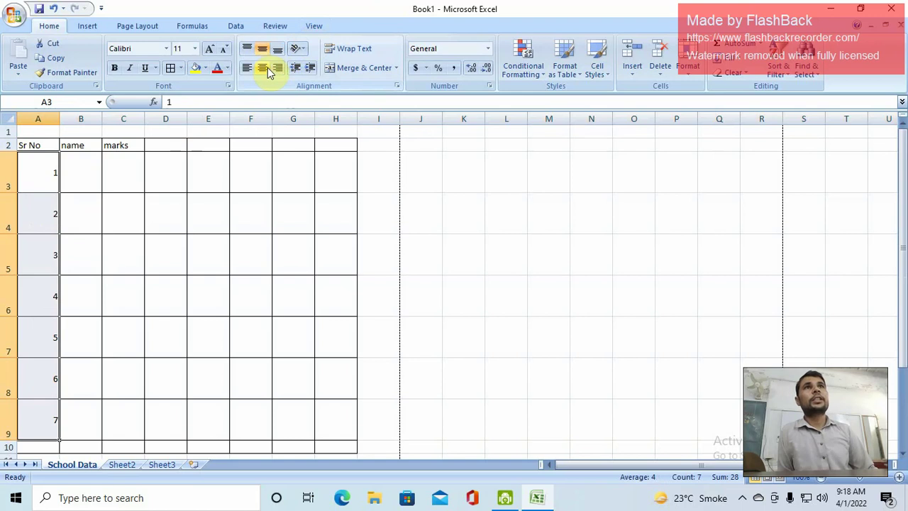
pyautogui.click(82, 170)
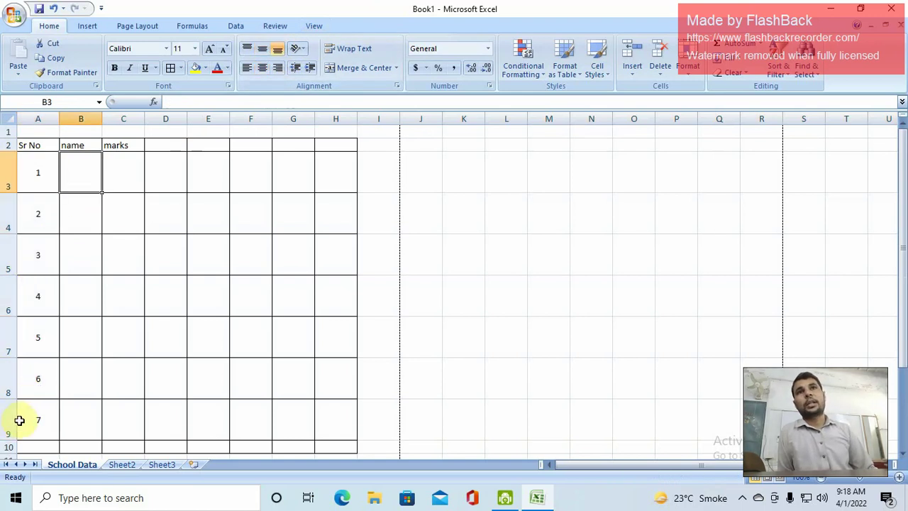
pyautogui.moveTo(19, 421); pyautogui.dragTo(12, 180)
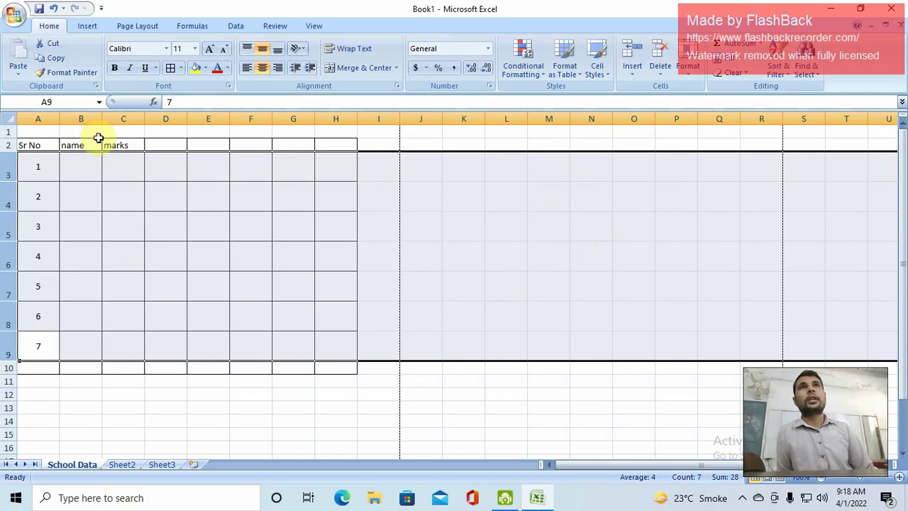
# Autofit column A, then merge and centre A10:B10 and label it 'Total Marks'.
pyautogui.doubleClick(59, 119)
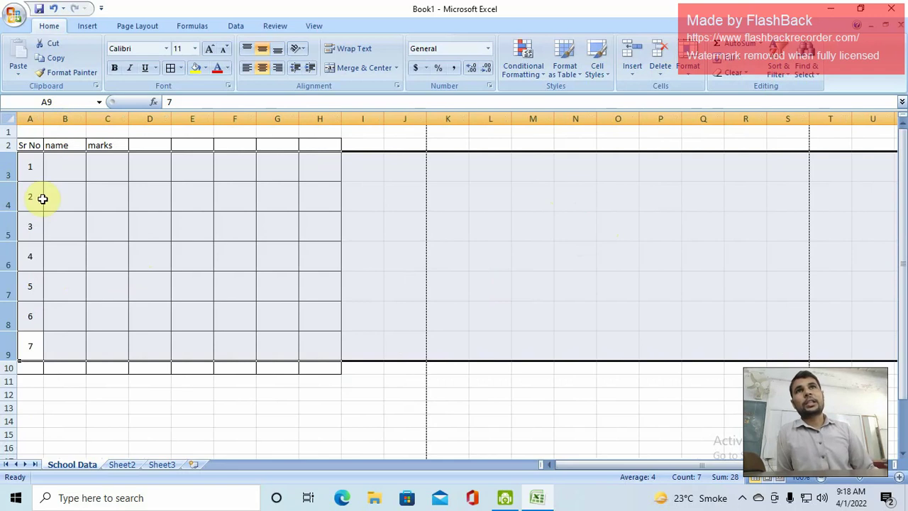
pyautogui.click(37, 165)
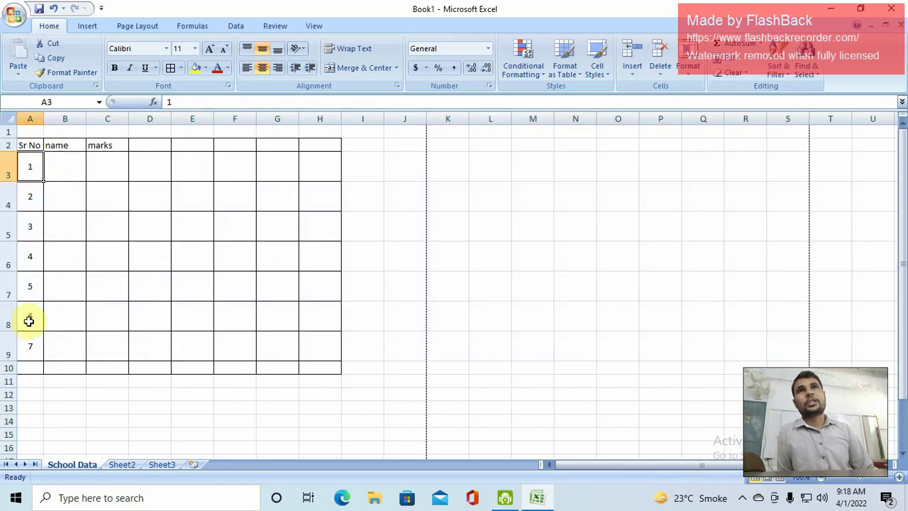
pyautogui.click(31, 345)
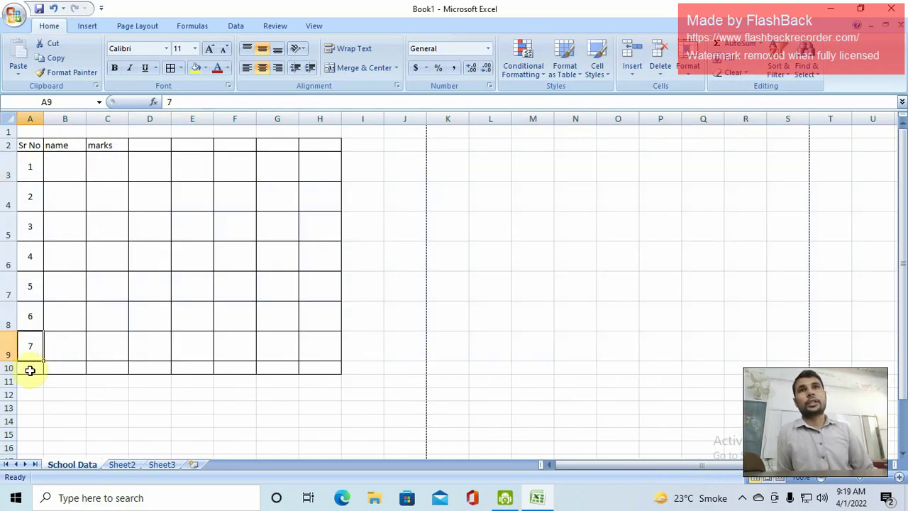
pyautogui.click(63, 368)
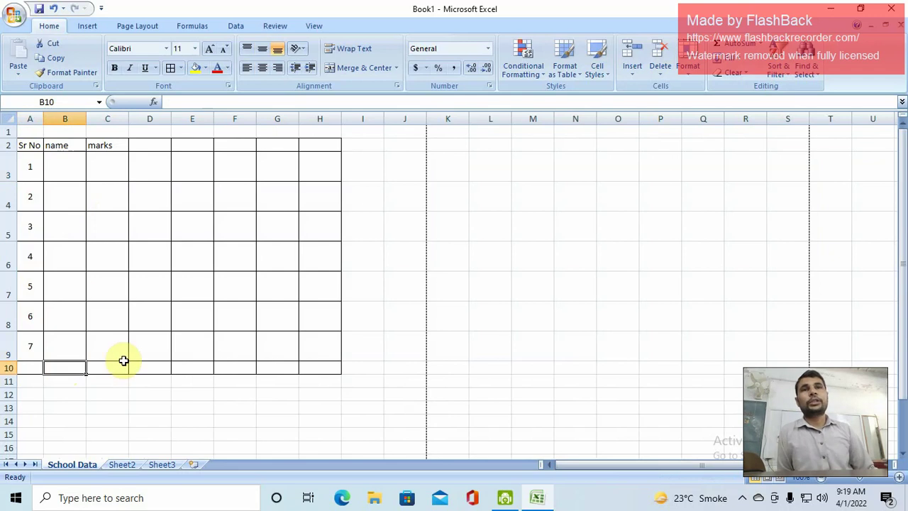
pyautogui.moveTo(34, 366); pyautogui.dragTo(65, 369)
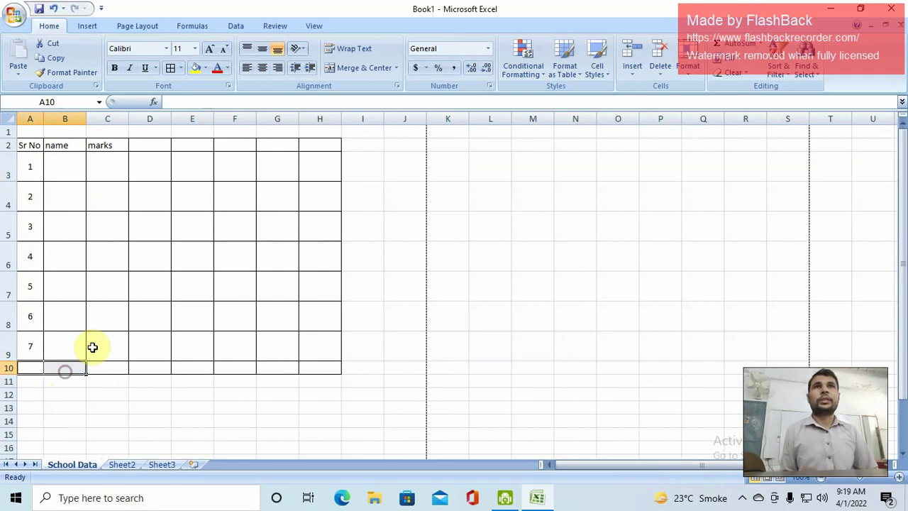
pyautogui.click(353, 69)
pyautogui.click(108, 369)
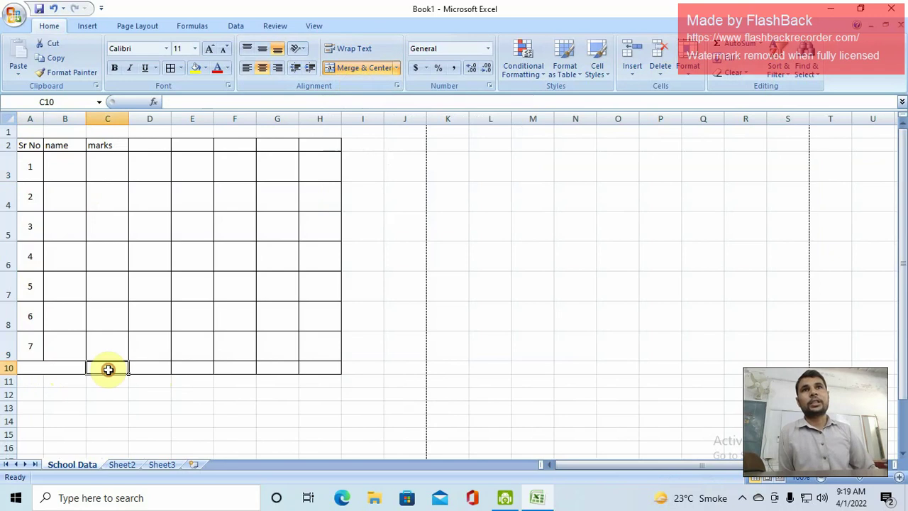
pyautogui.click(39, 369)
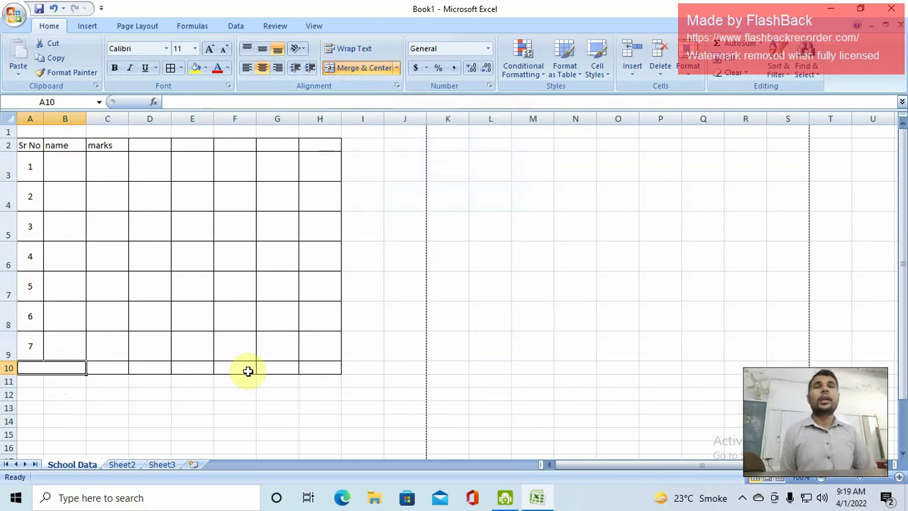
pyautogui.write('To')
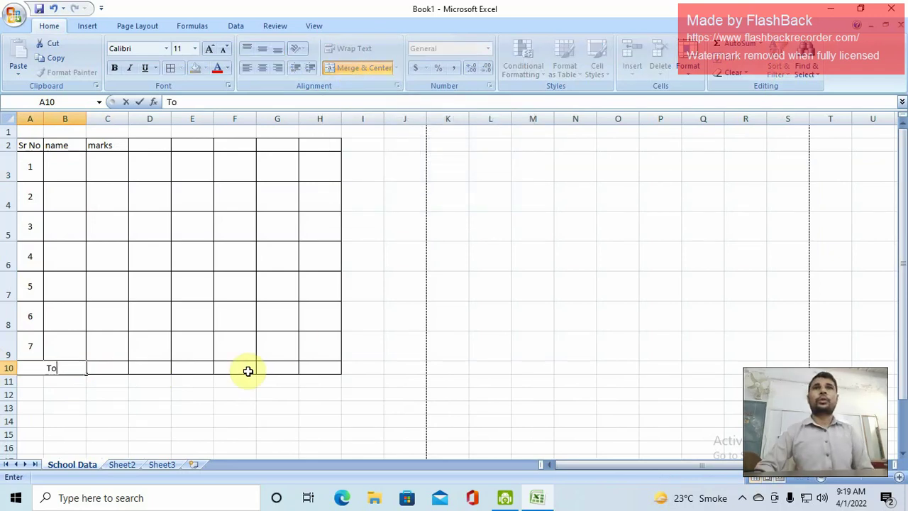
pyautogui.write('tal Mar')
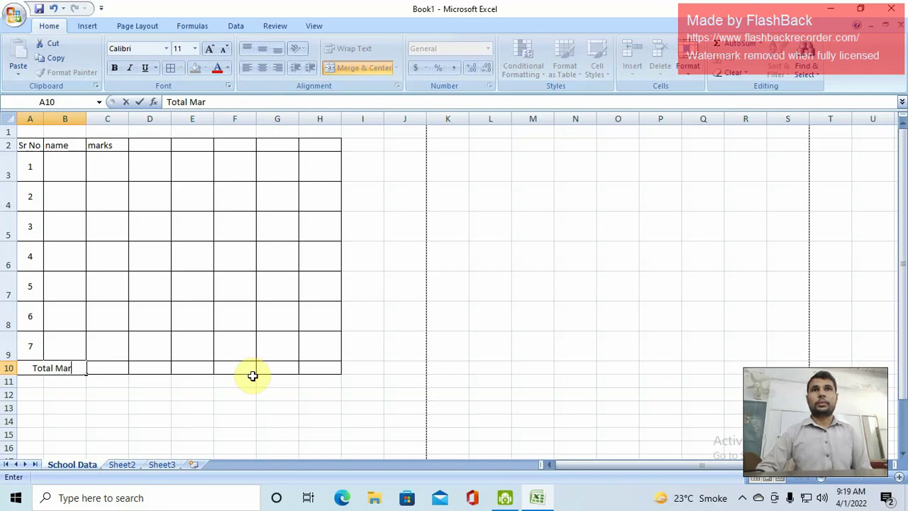
pyautogui.write('ks')
# Enter six student names down B3 to B8, then select B9 for the seventh.
pyautogui.click(78, 174)
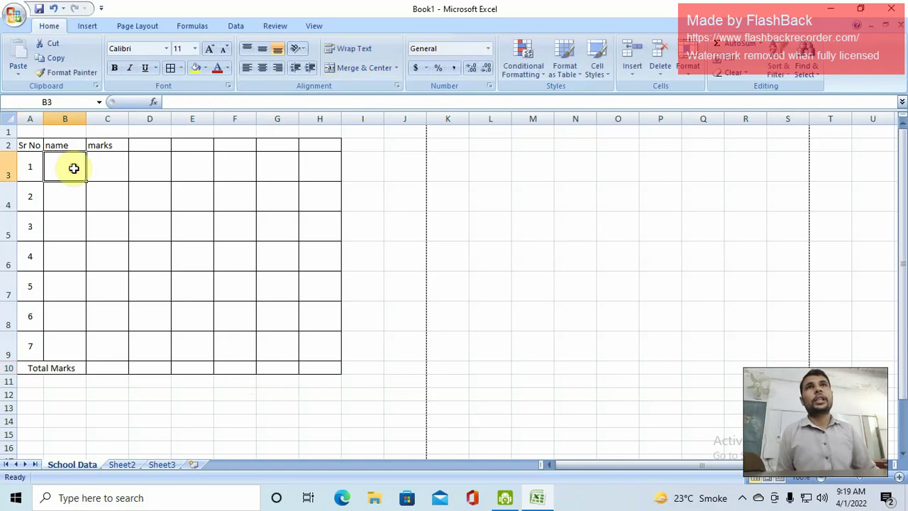
pyautogui.write('ali')
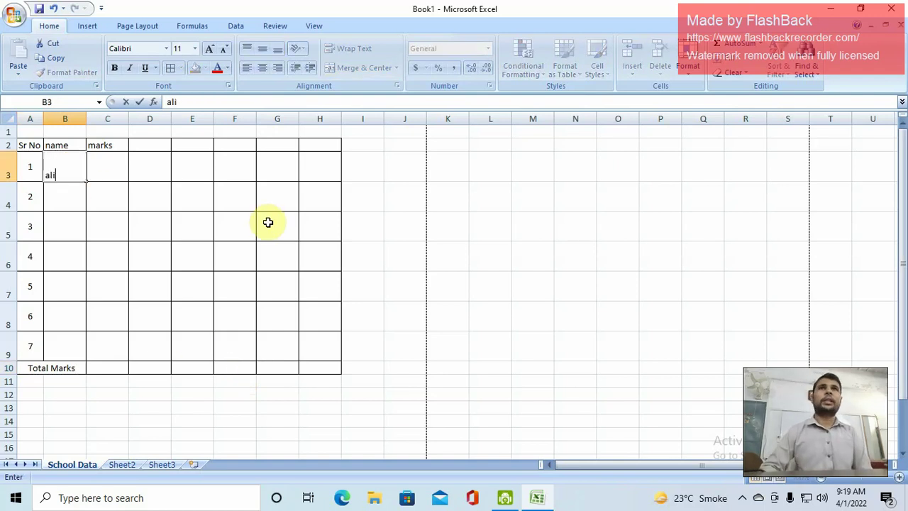
pyautogui.press('Return')
pyautogui.write('hamza')
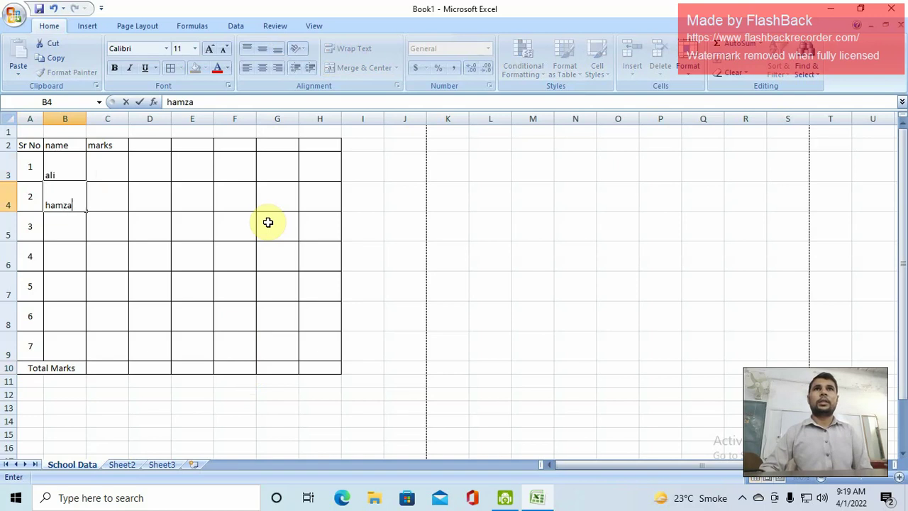
pyautogui.press('Return')
pyautogui.write('adeel')
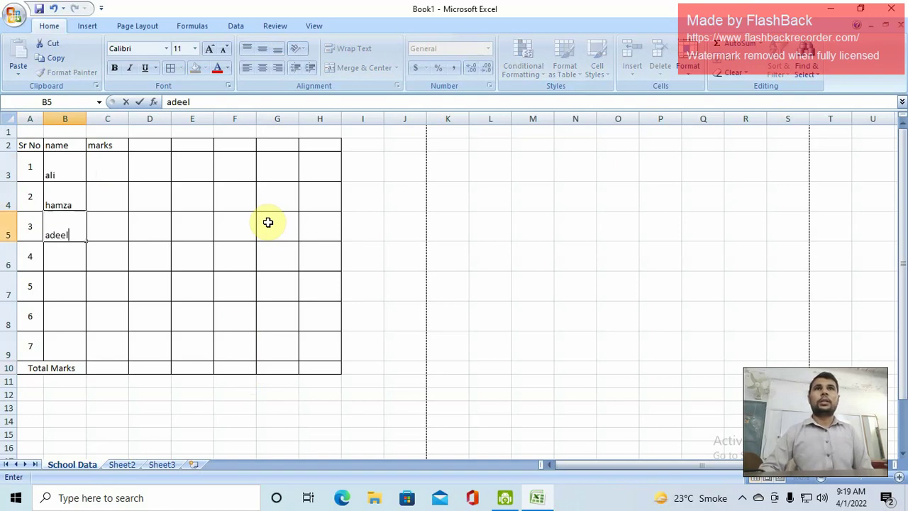
pyautogui.press('Return')
pyautogui.write('hamid')
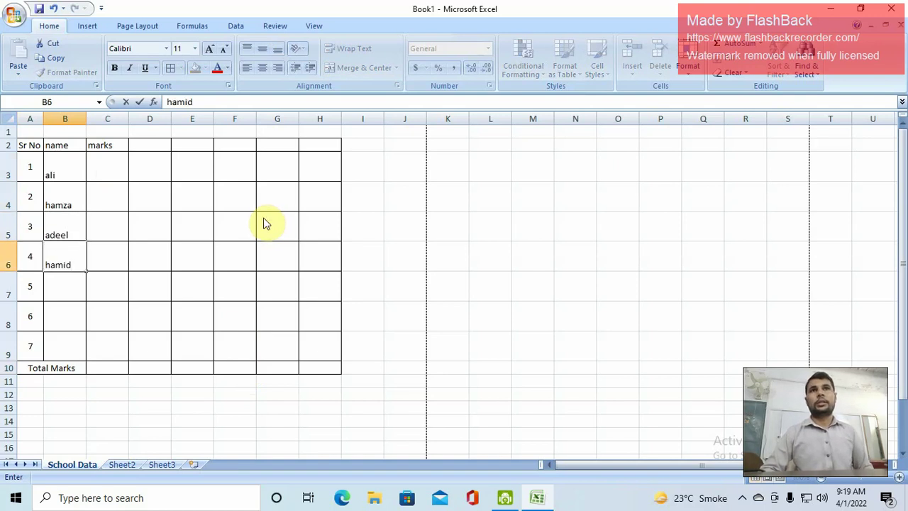
pyautogui.press('Return')
pyautogui.write('fahad')
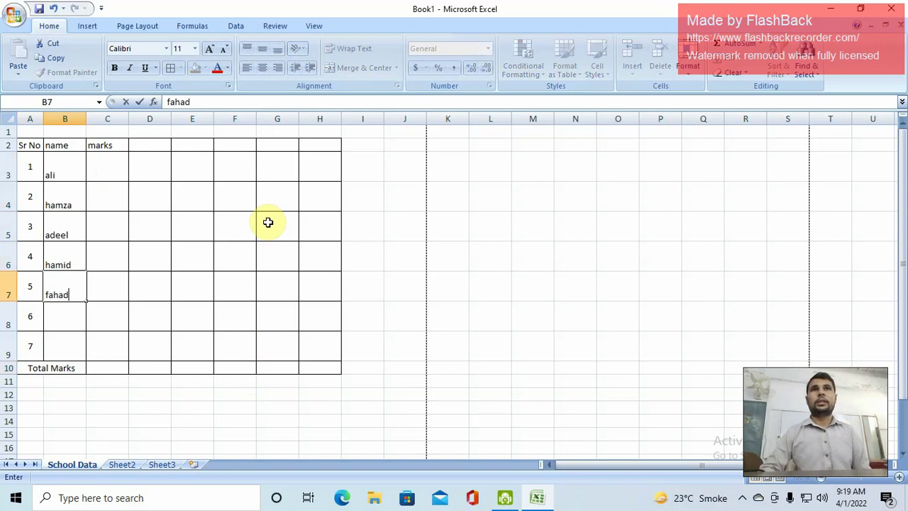
pyautogui.press('Return')
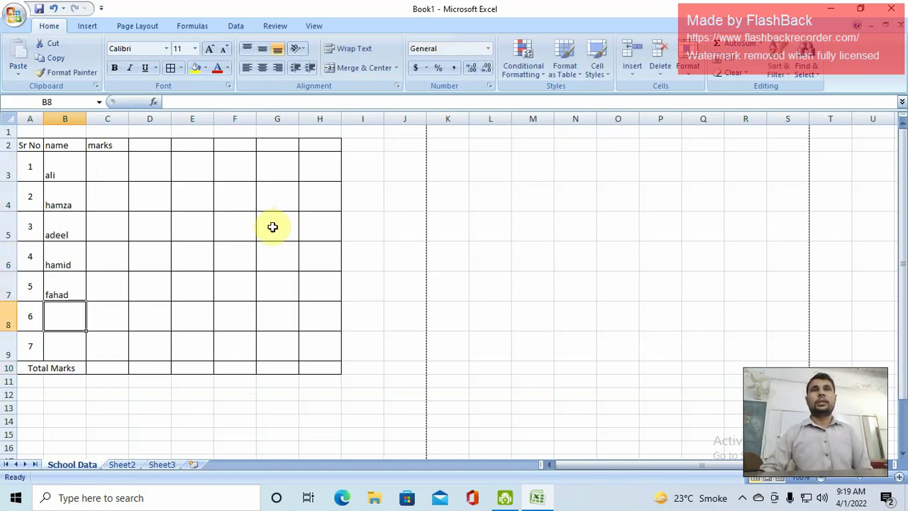
pyautogui.write('haseeb')
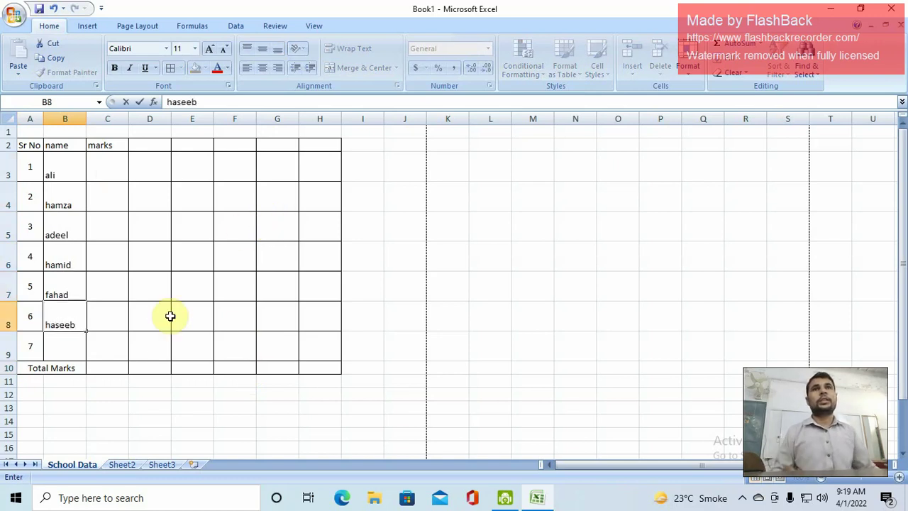
pyautogui.click(73, 348)
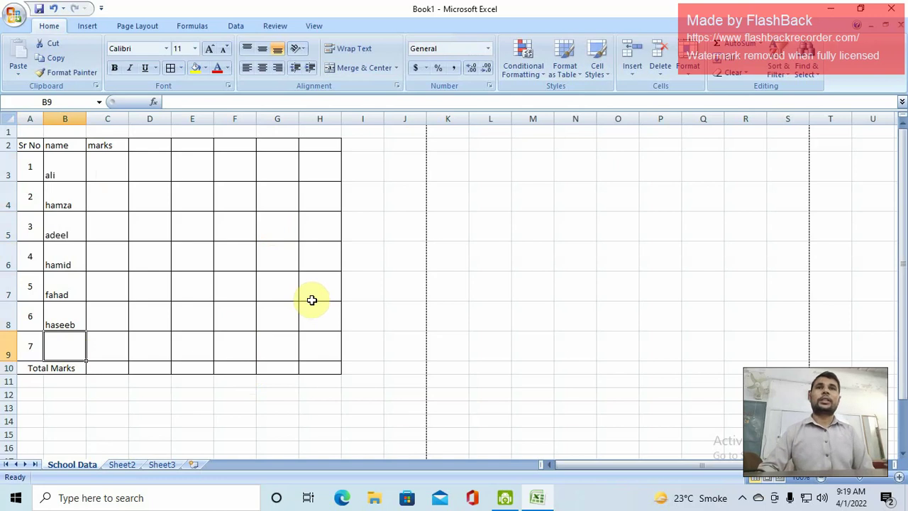
# Finish the seventh name in B9 and enter marks 25, 20, 30, 21, 32, 12, 10 in C3:C9.
pyautogui.write('hameed')
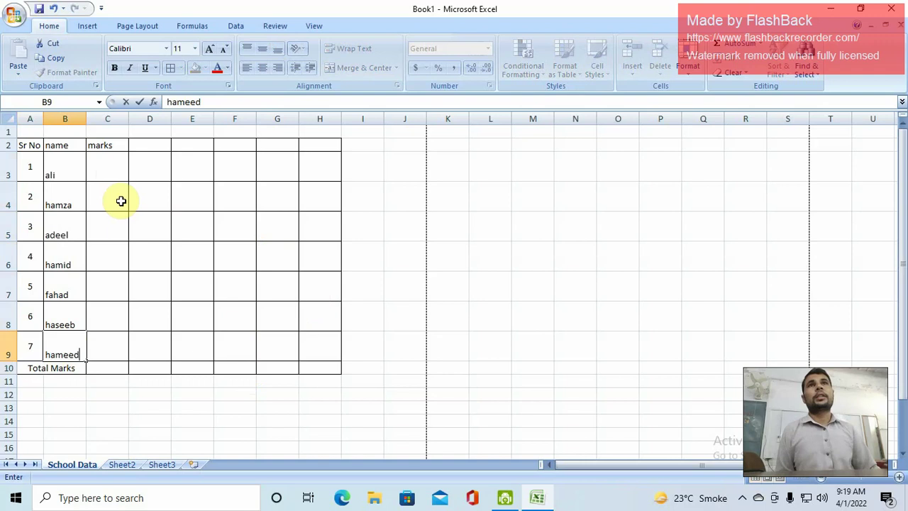
pyautogui.click(106, 164)
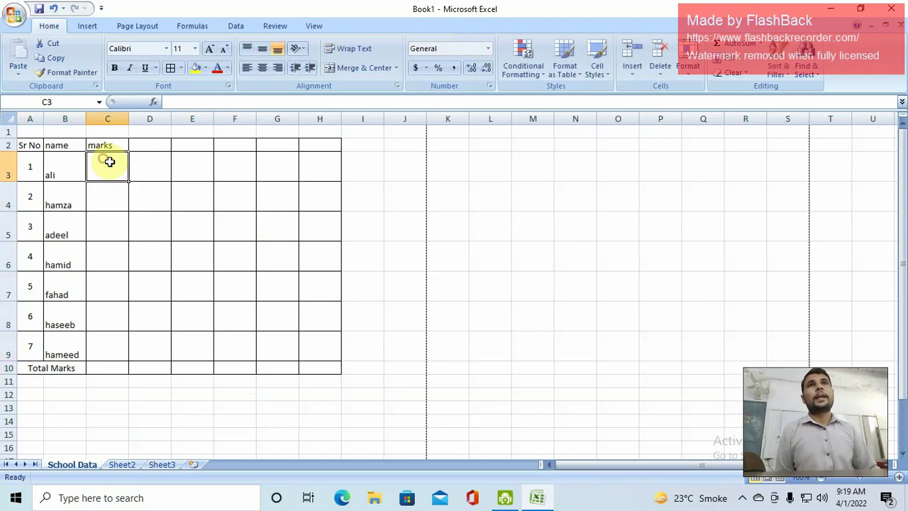
pyautogui.write('2')
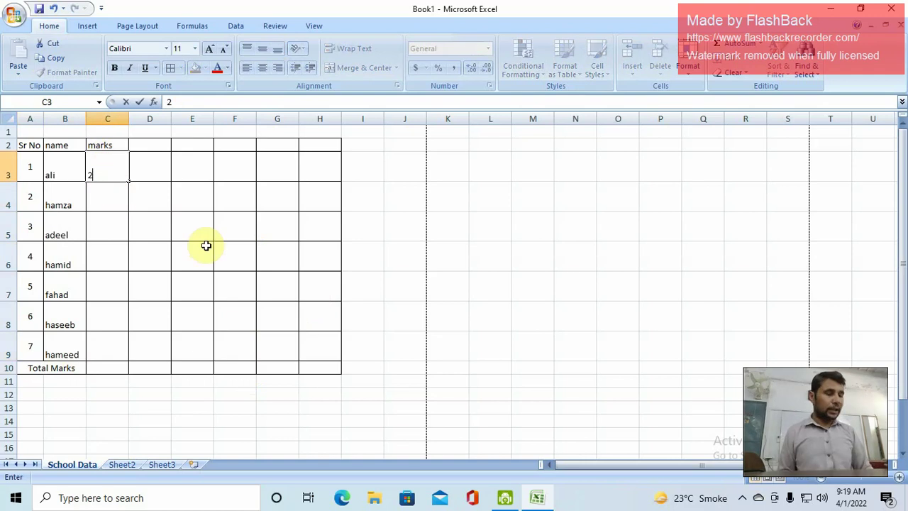
pyautogui.write('5')
pyautogui.press('Return')
pyautogui.write('20')
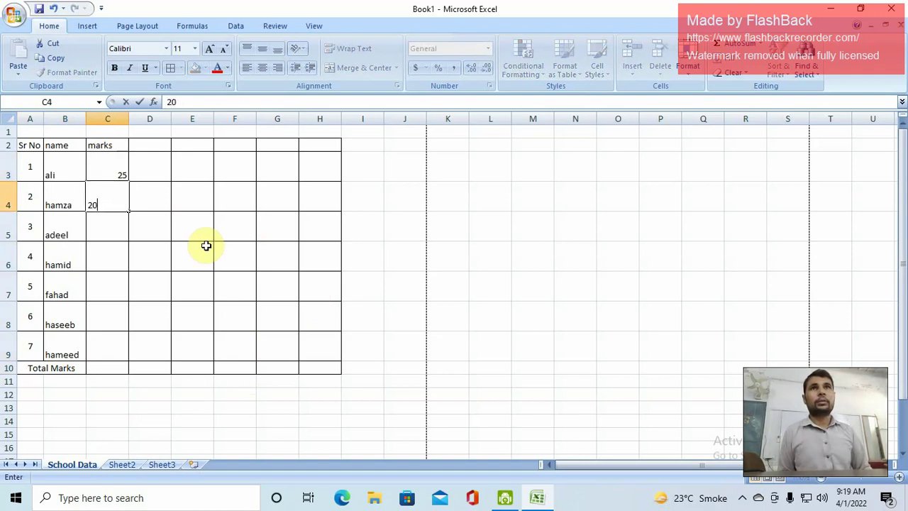
pyautogui.press('Return')
pyautogui.write('30')
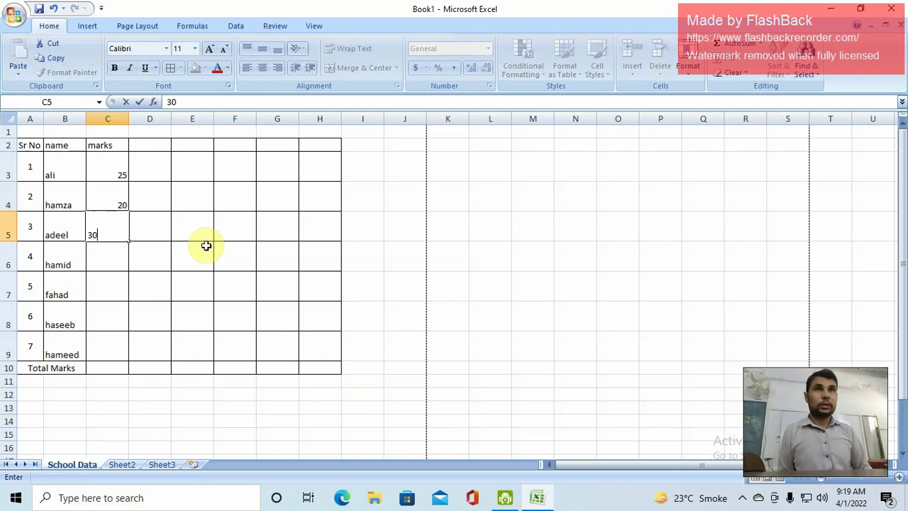
pyautogui.press('Return')
pyautogui.write('21')
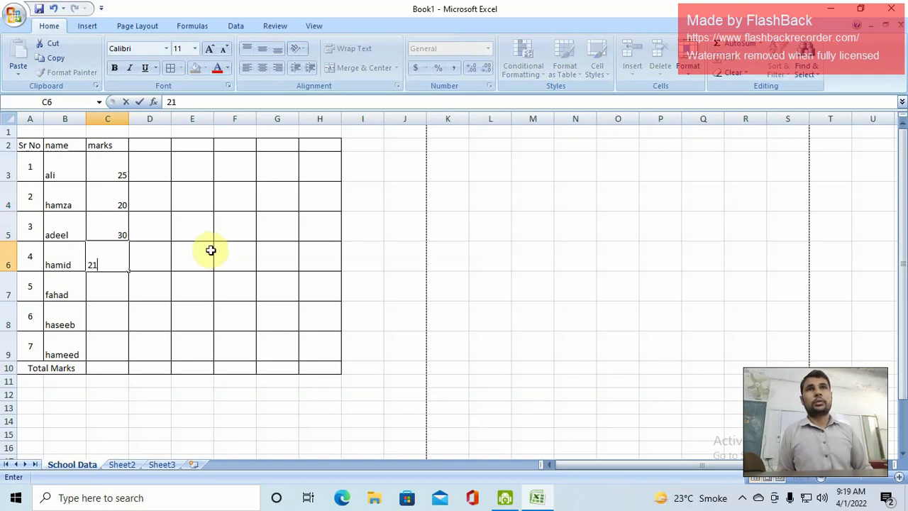
pyautogui.press('Return')
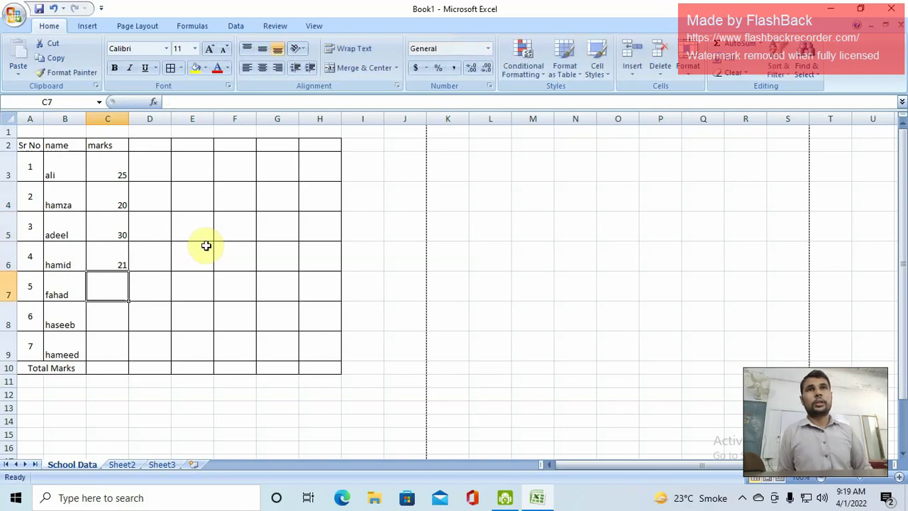
pyautogui.write('32')
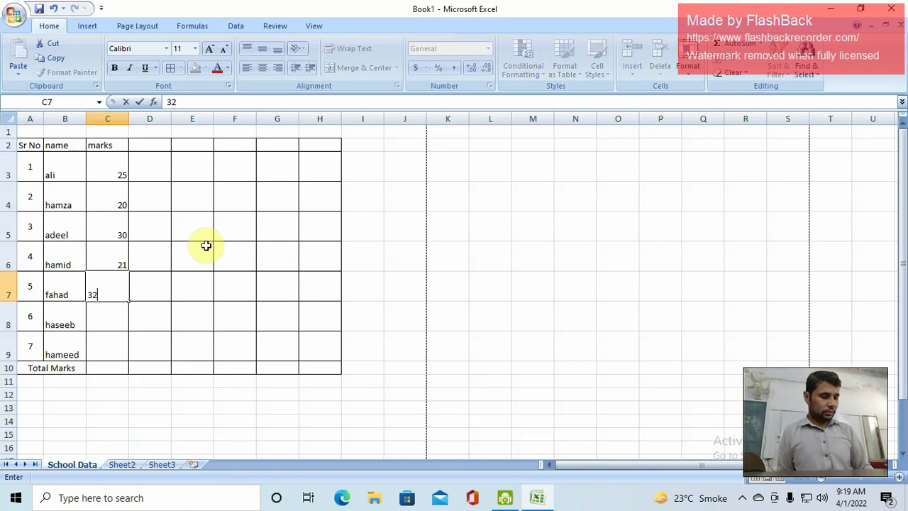
pyautogui.press('Return')
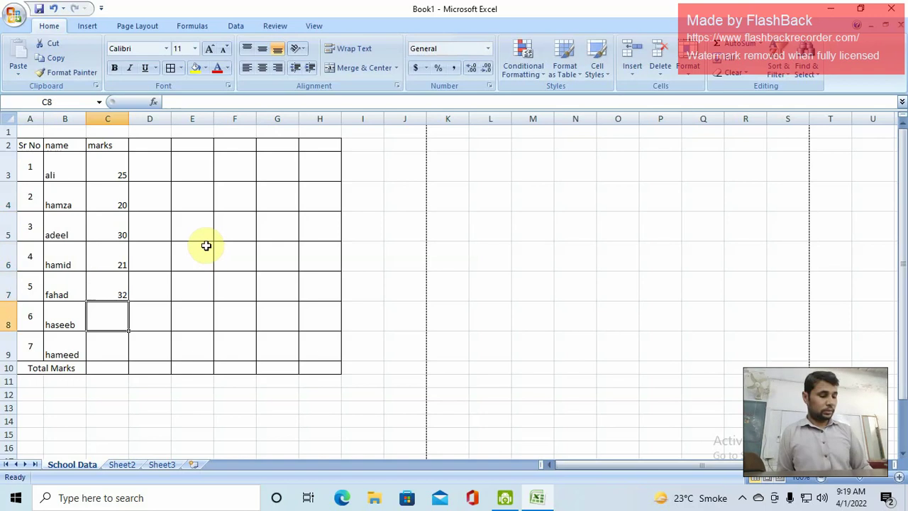
pyautogui.write('12')
pyautogui.press('Return')
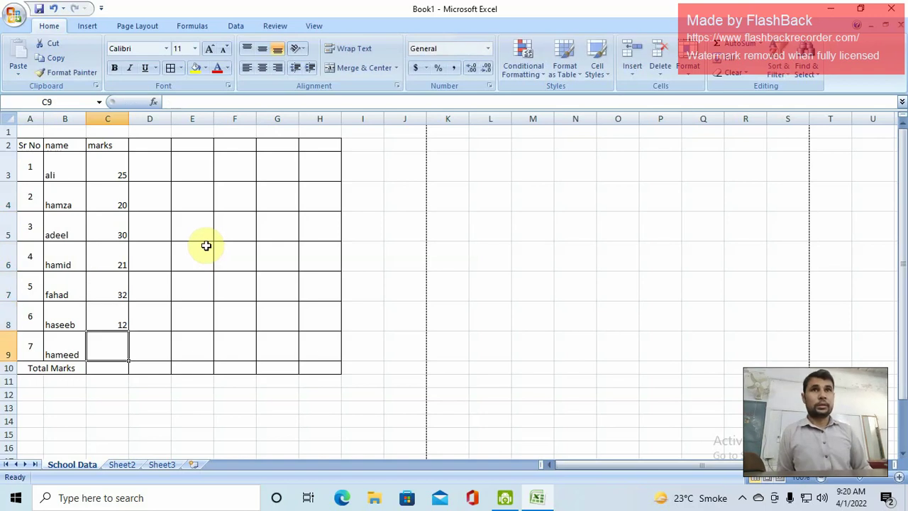
pyautogui.write('10')
pyautogui.press('Tab')
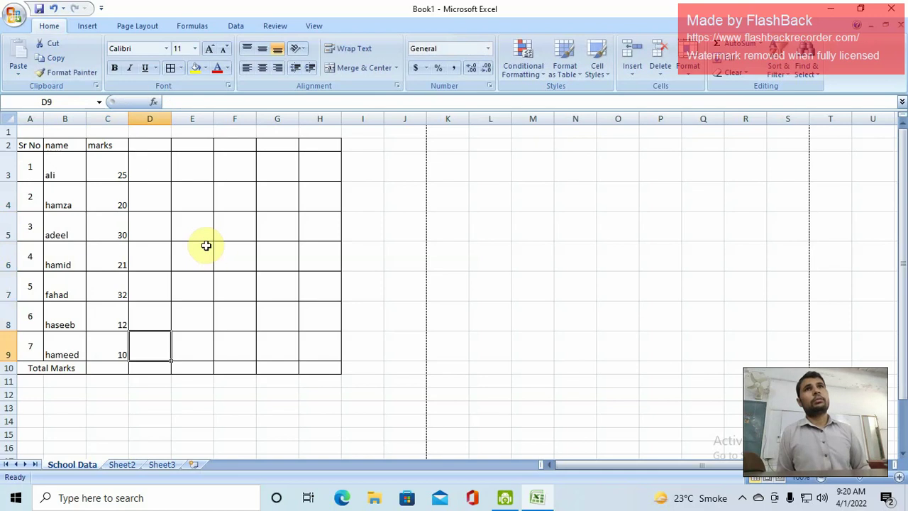
# Select marks C3:C9 and AutoSum them into C10, giving 150.
pyautogui.click(117, 169)
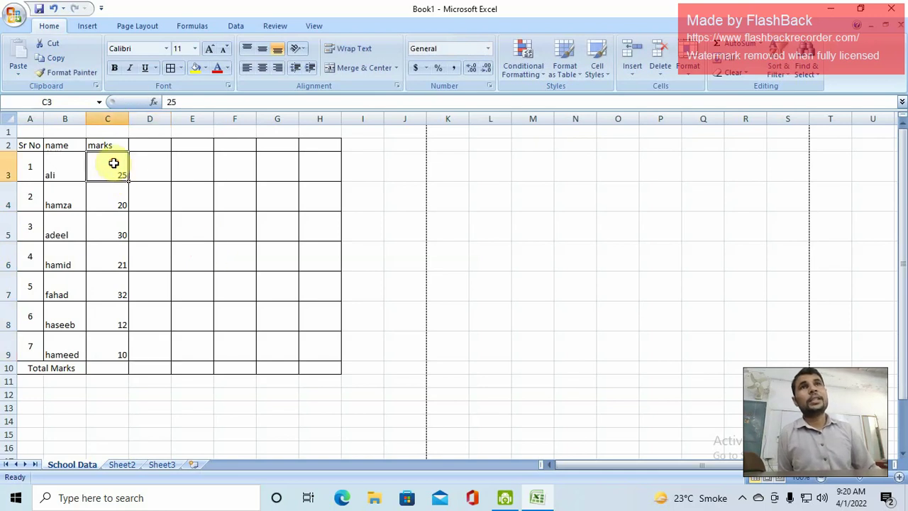
pyautogui.moveTo(121, 170); pyautogui.dragTo(117, 364)
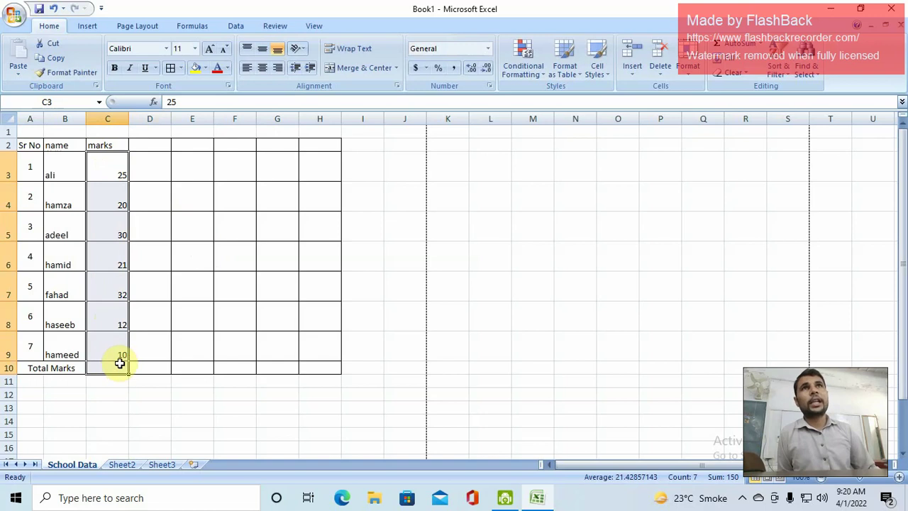
pyautogui.click(83, 27)
pyautogui.click(120, 28)
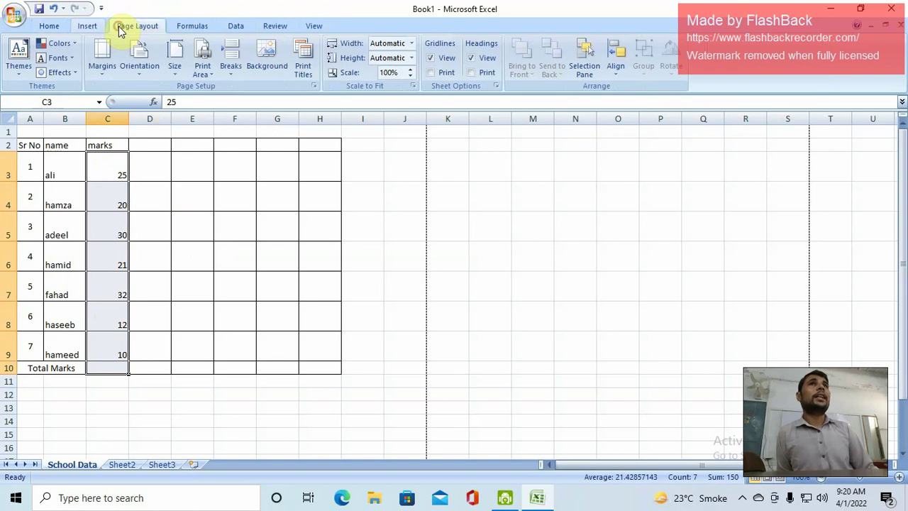
pyautogui.click(192, 27)
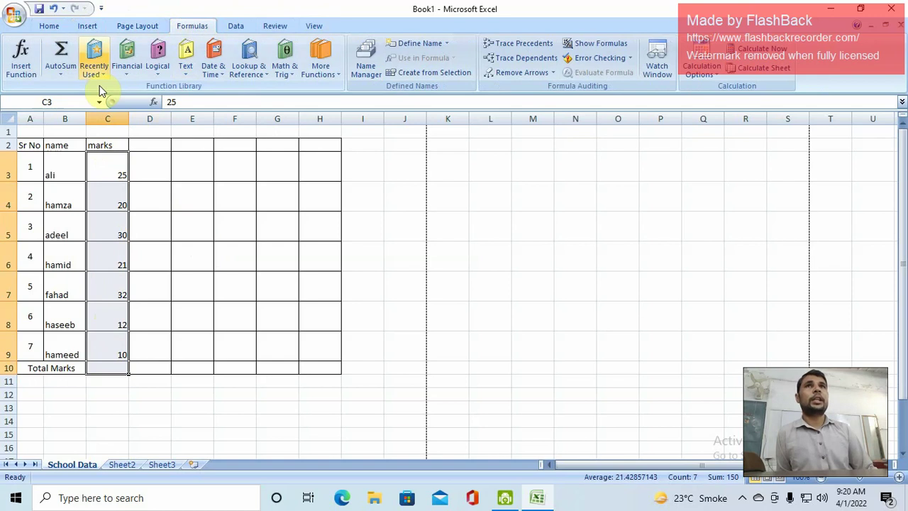
pyautogui.click(61, 55)
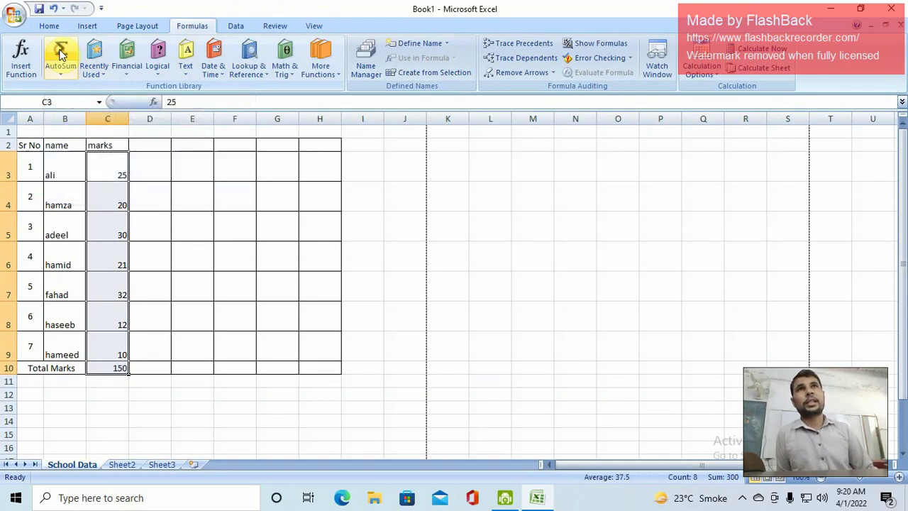
# Check C10's =SUM(C3:C9) formula against the marks and highlight it in the formula bar.
pyautogui.click(107, 367)
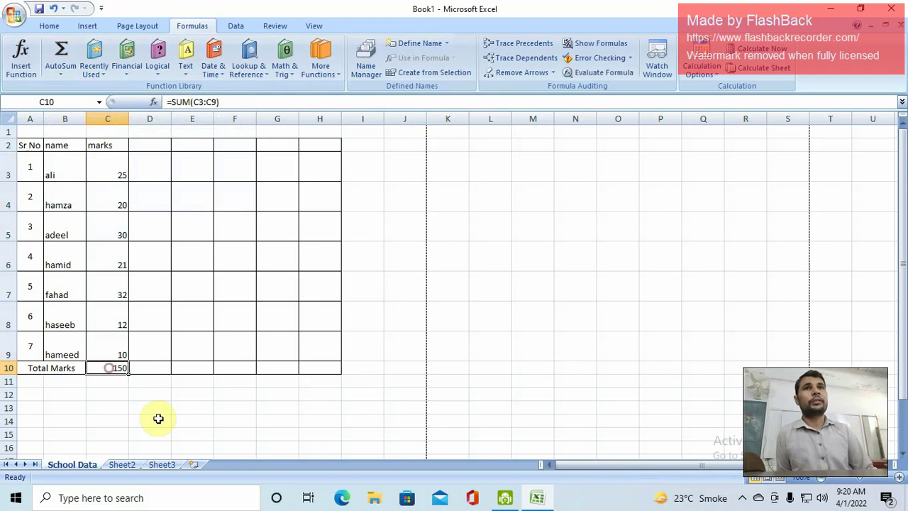
pyautogui.moveTo(114, 160); pyautogui.dragTo(115, 348)
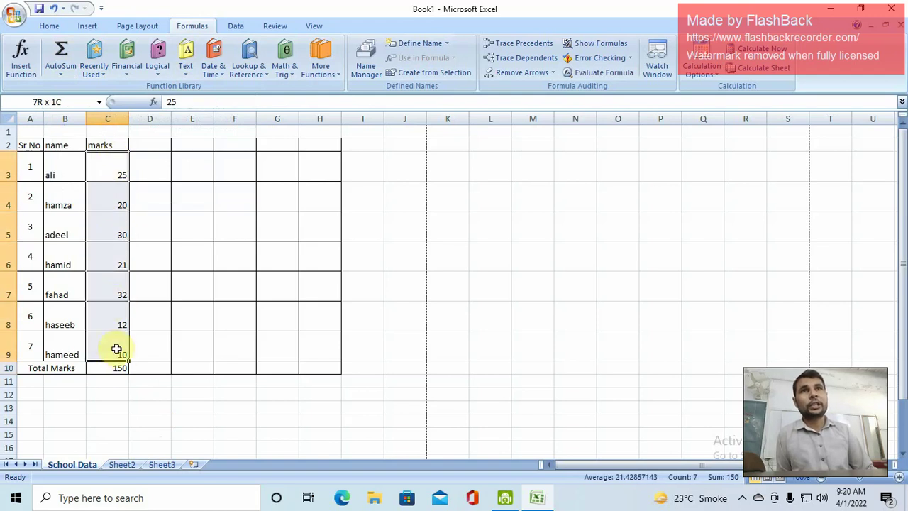
pyautogui.click(98, 366)
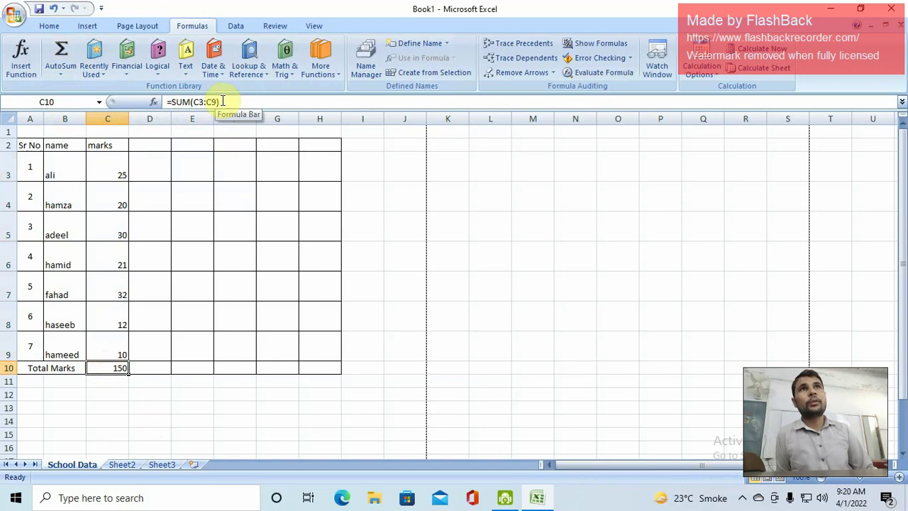
pyautogui.moveTo(227, 102); pyautogui.dragTo(166, 101)
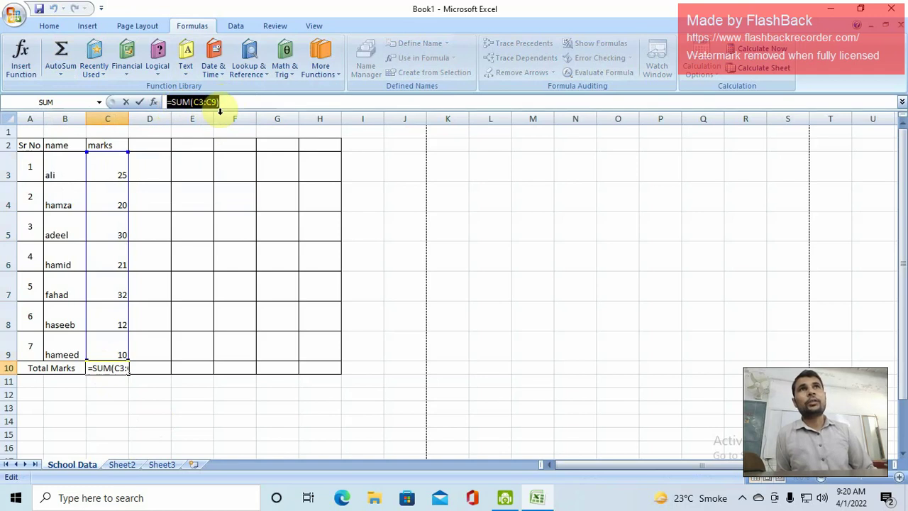
# Edit C10's formula to =SUM(C3,C9) so it adds only C3 and C9, showing 35.
pyautogui.click(193, 103)
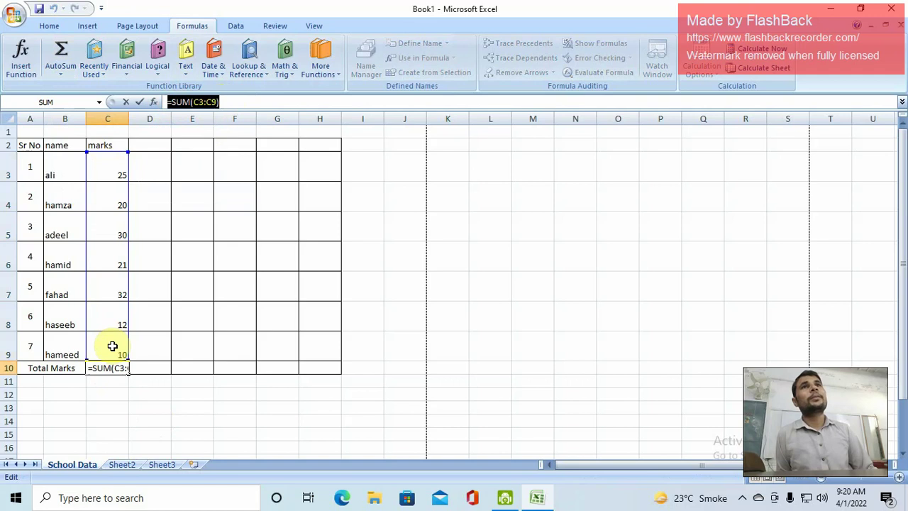
pyautogui.click(215, 101)
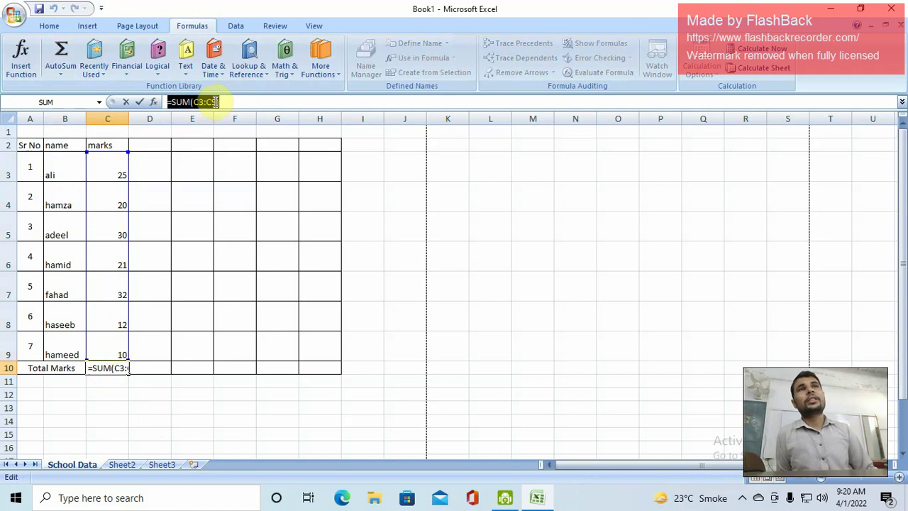
pyautogui.moveTo(220, 102); pyautogui.dragTo(162, 178)
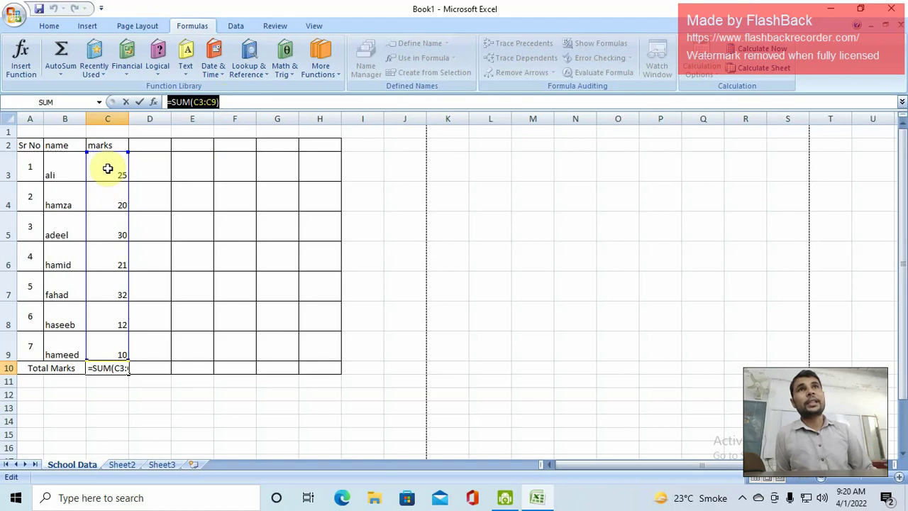
pyautogui.click(208, 102)
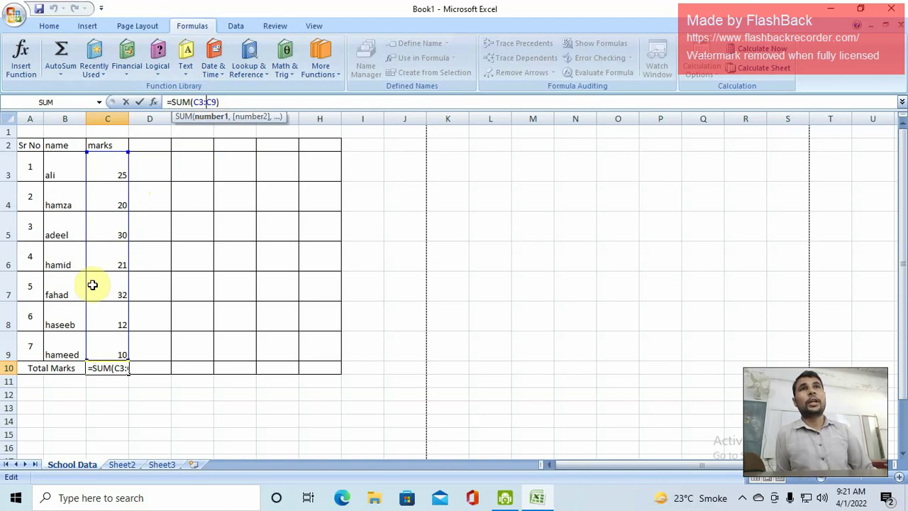
pyautogui.click(207, 103)
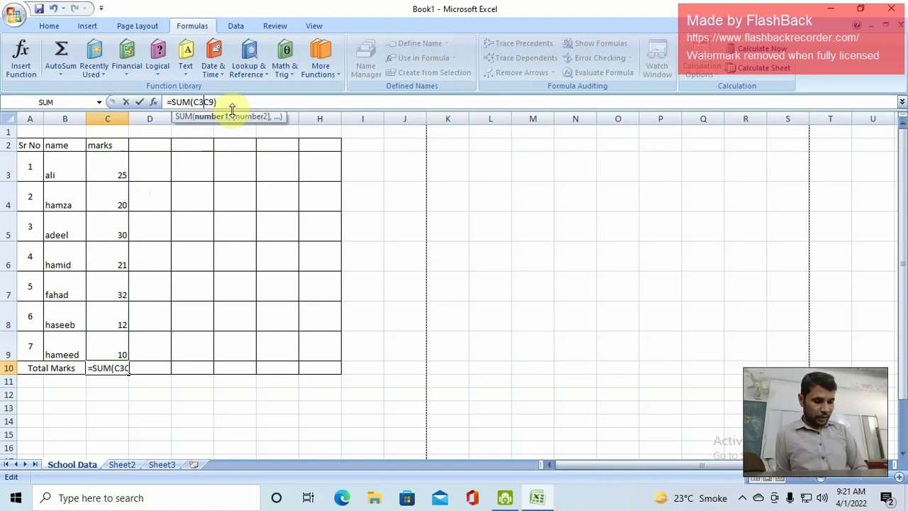
pyautogui.write(',')
pyautogui.press('Return')
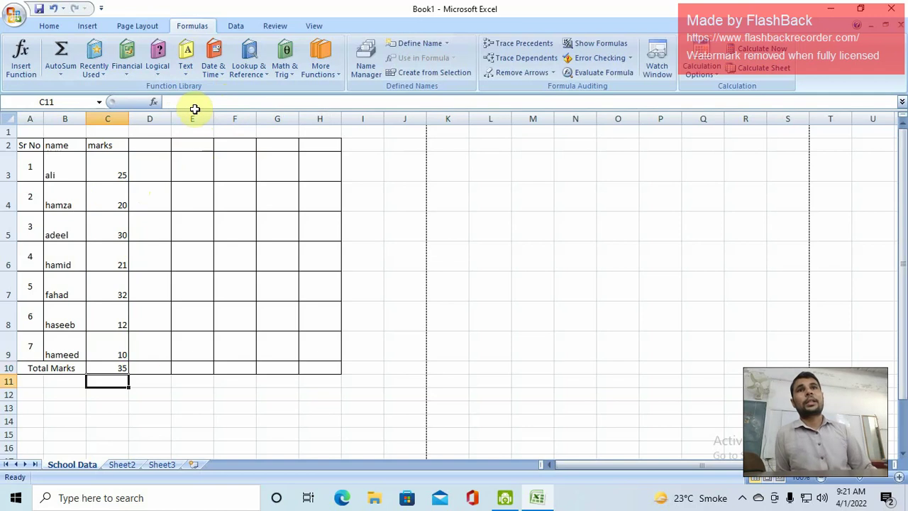
# Compare C3 and C9, then revert C10 to =SUM(C3:C9) so it shows 150.
pyautogui.click(105, 367)
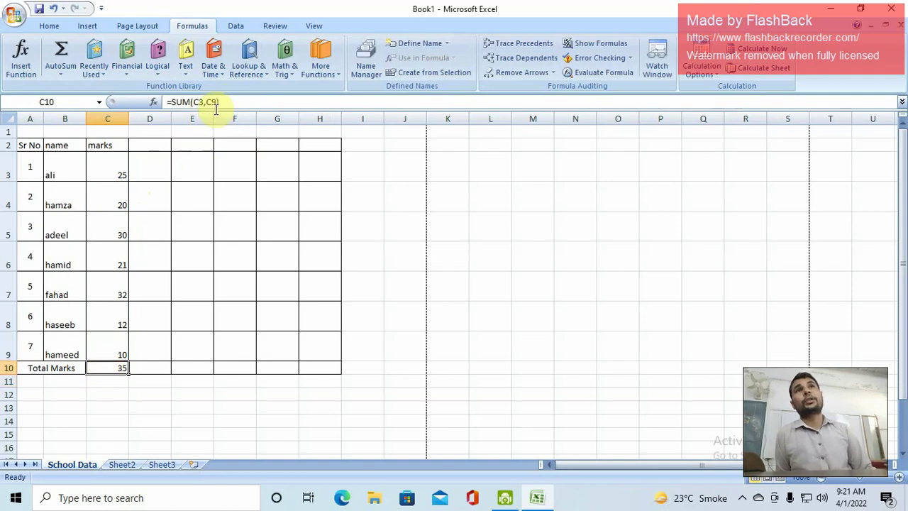
pyautogui.click(110, 172)
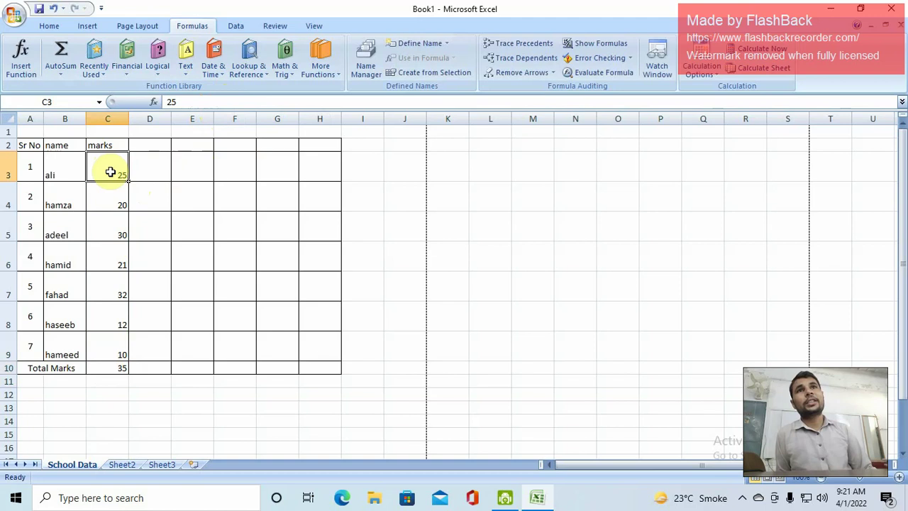
pyautogui.click(116, 352)
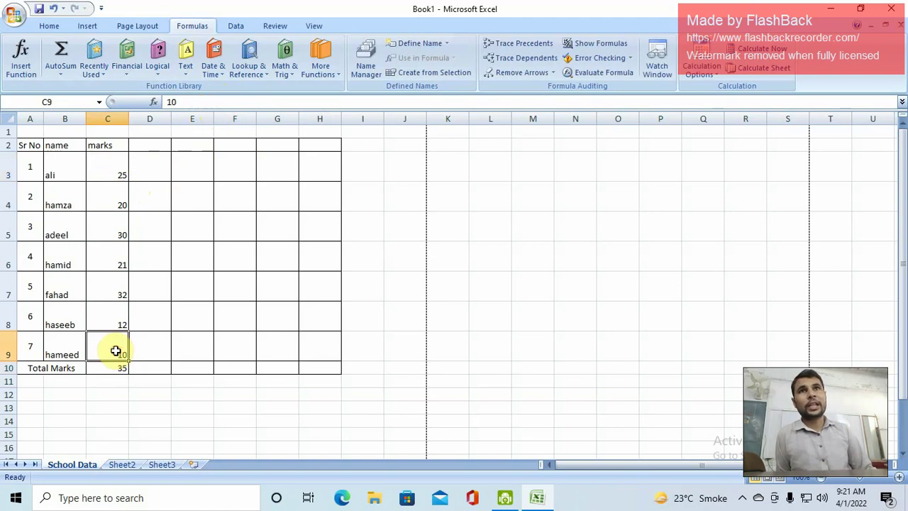
pyautogui.click(116, 168)
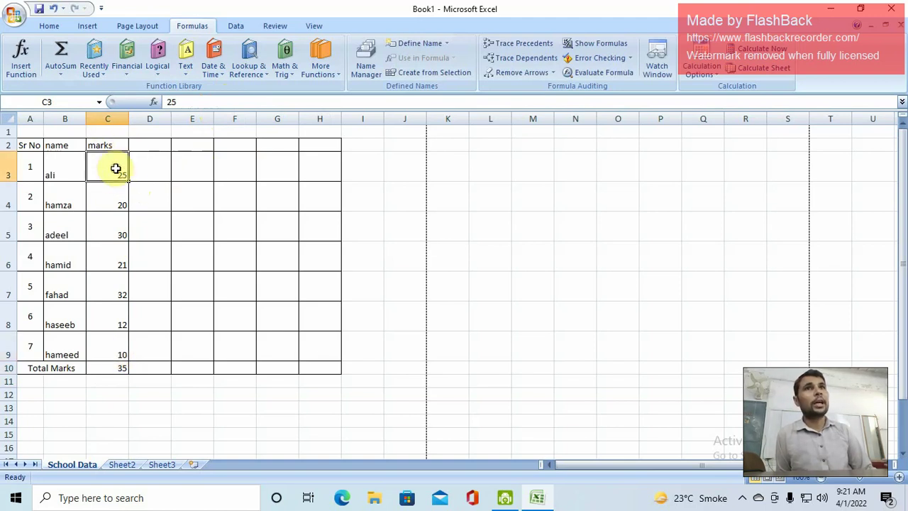
pyautogui.click(116, 367)
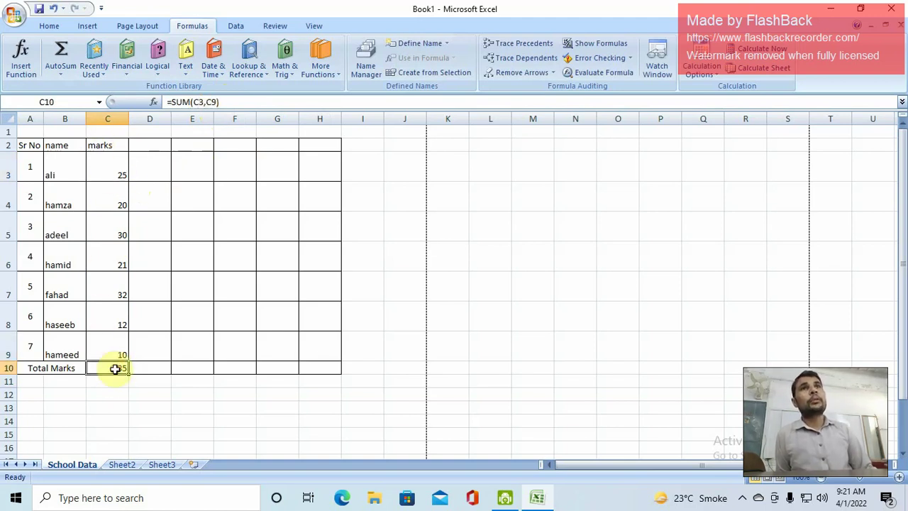
pyautogui.click(205, 104)
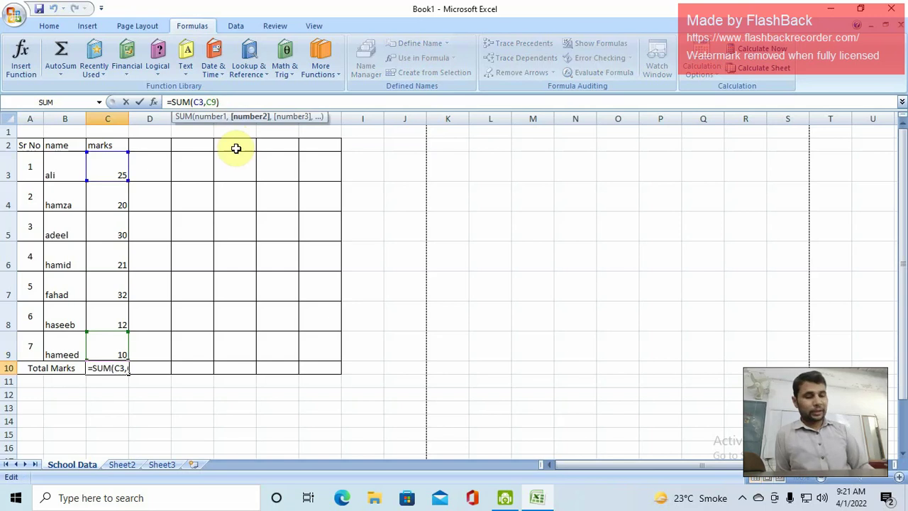
pyautogui.press('BackSpace')
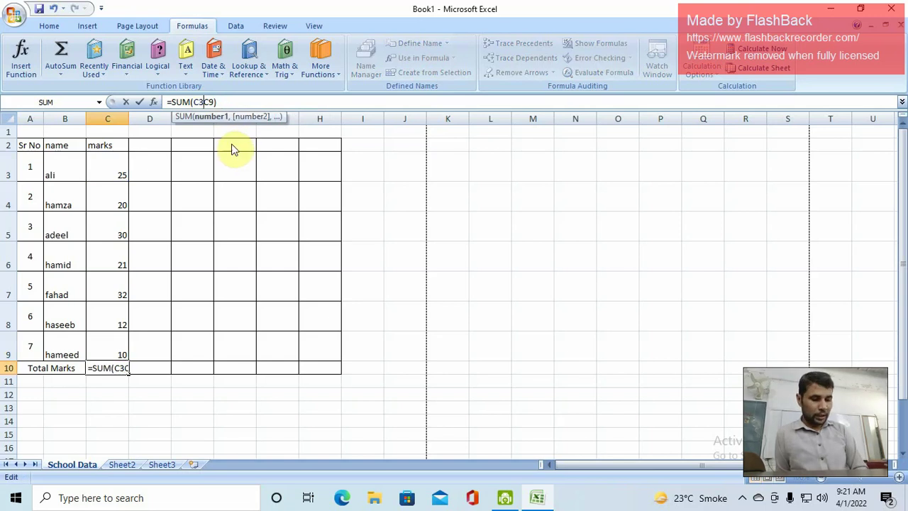
pyautogui.write(':')
pyautogui.press('Return')
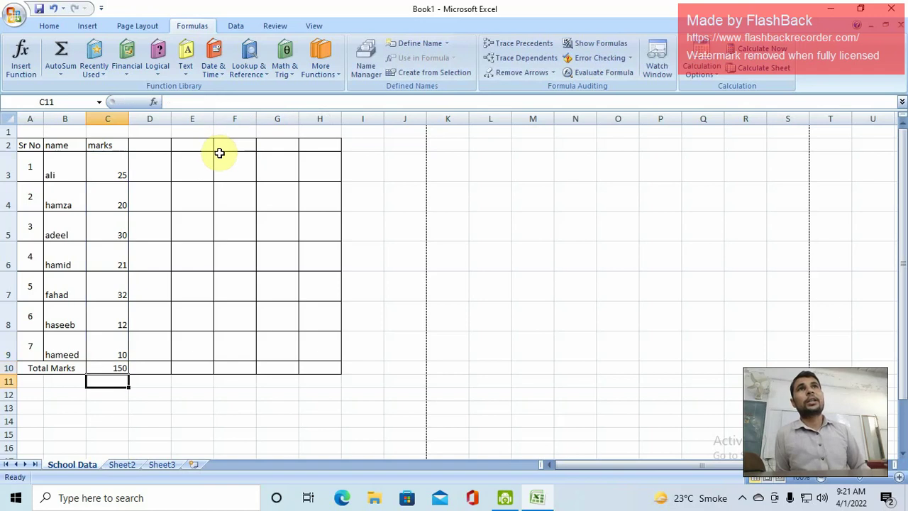
pyautogui.click(118, 363)
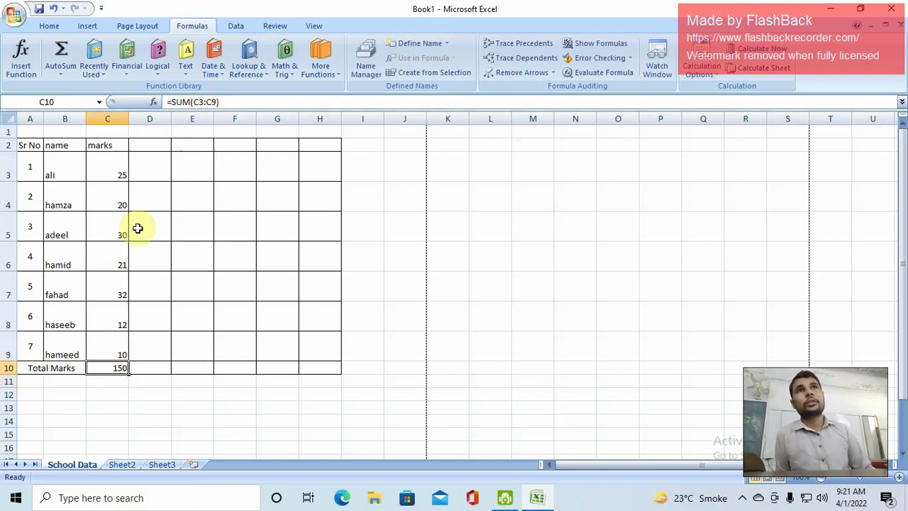
pyautogui.click(119, 168)
pyautogui.click(111, 348)
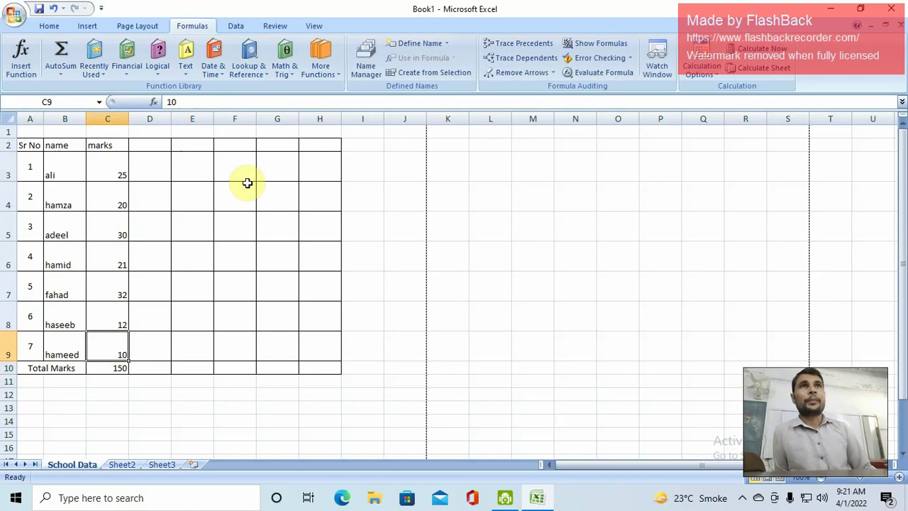
pyautogui.click(121, 368)
pyautogui.click(213, 101)
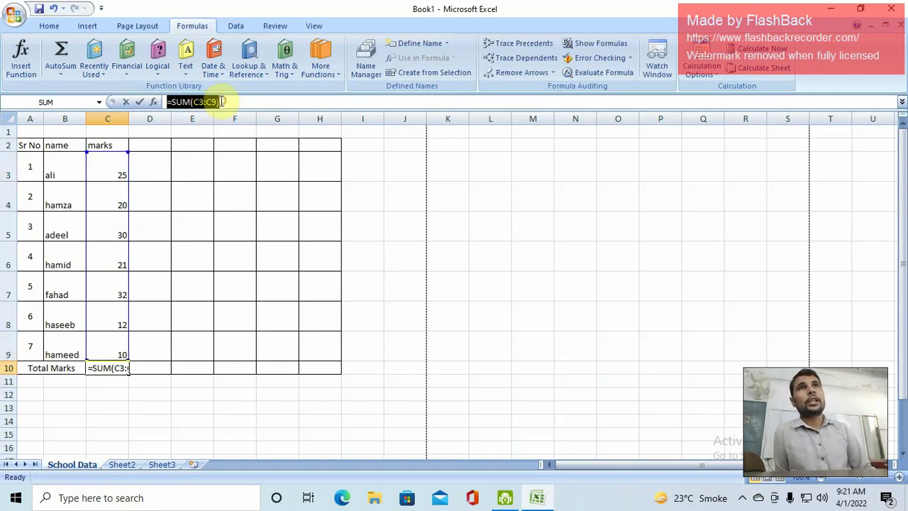
pyautogui.click(172, 102)
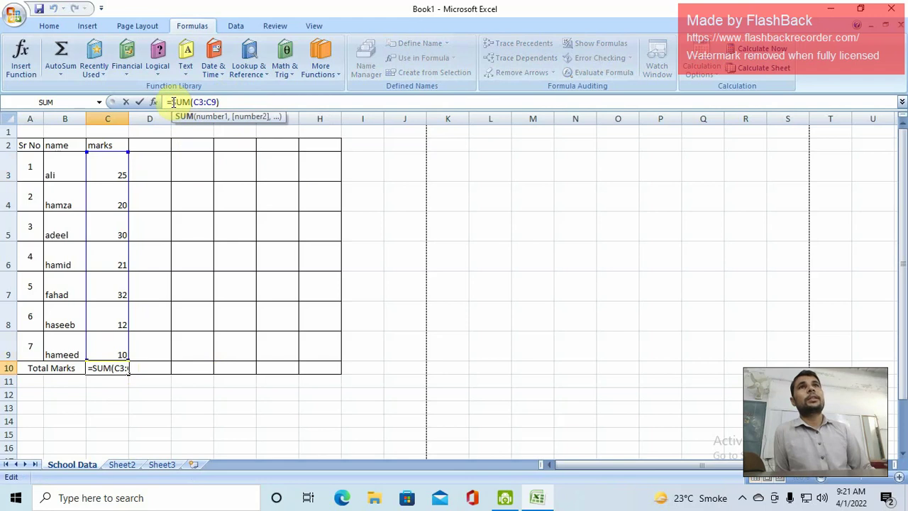
pyautogui.click(169, 101)
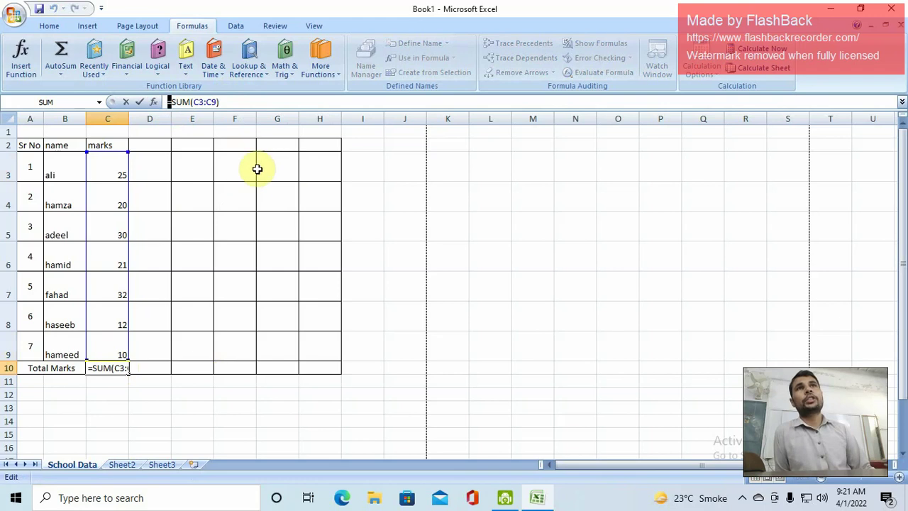
pyautogui.click(196, 165)
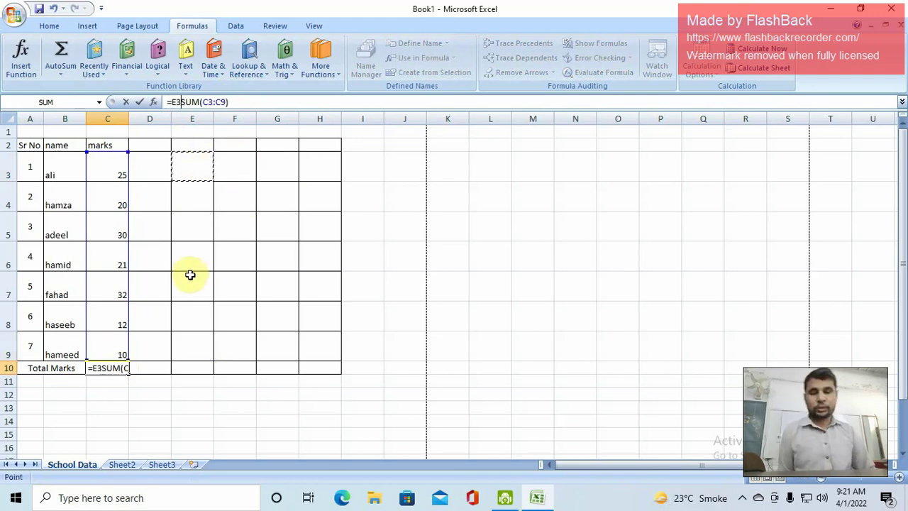
pyautogui.press('Escape')
pyautogui.click(192, 200)
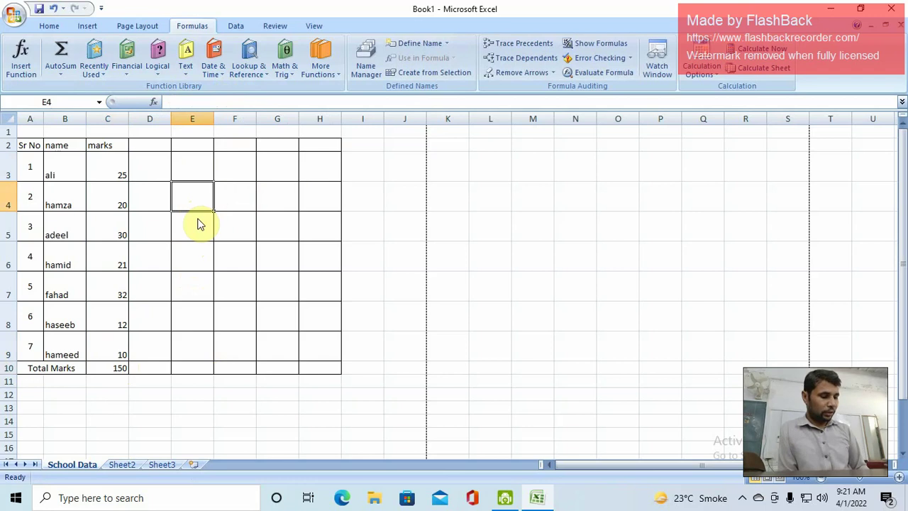
# Enter 35 in cell E4 and select F4.
pyautogui.write('35')
pyautogui.press('Return')
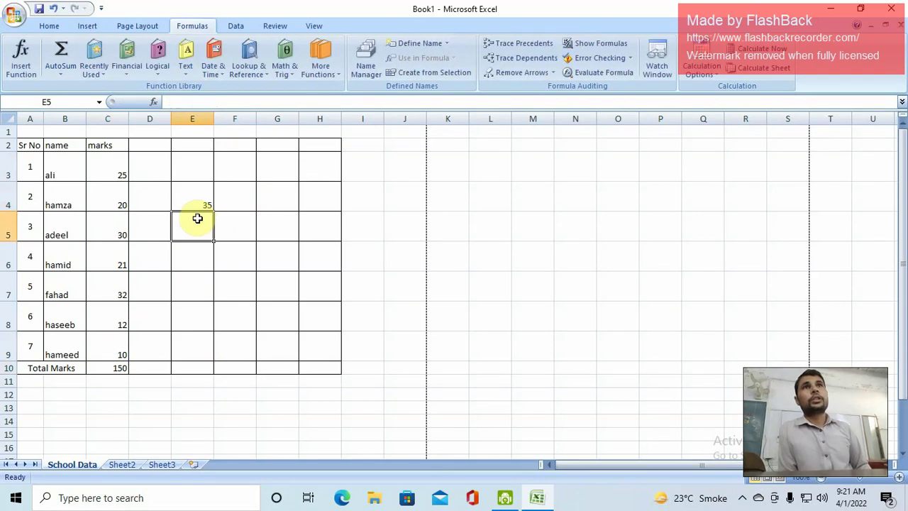
pyautogui.press('Up')
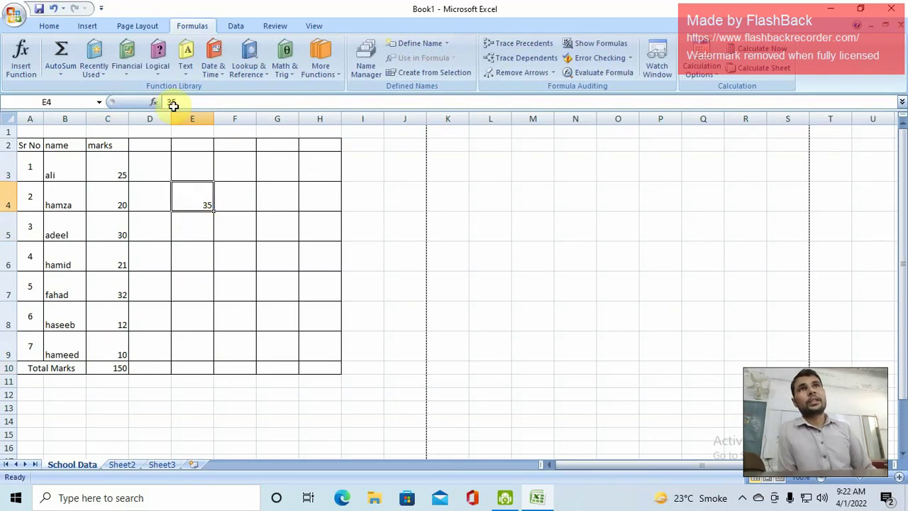
pyautogui.click(239, 195)
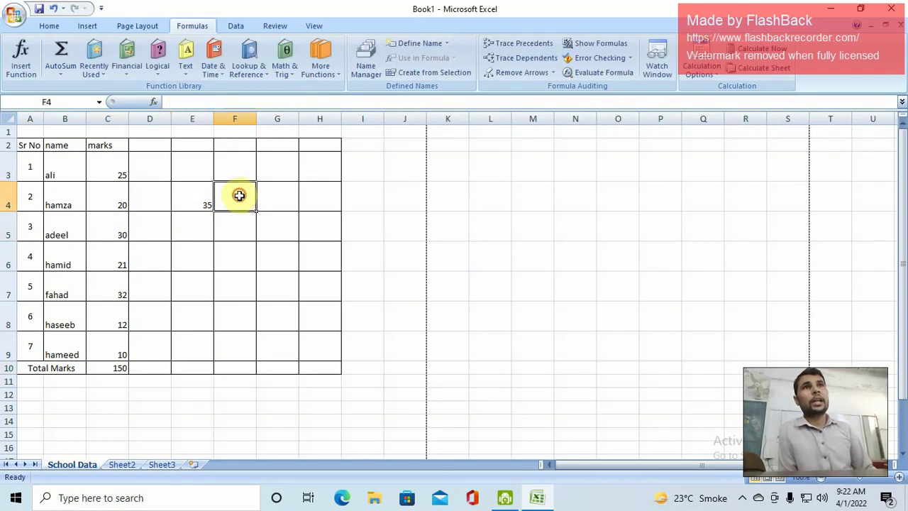
pyautogui.click(155, 196)
pyautogui.click(117, 196)
pyautogui.click(205, 194)
pyautogui.click(237, 199)
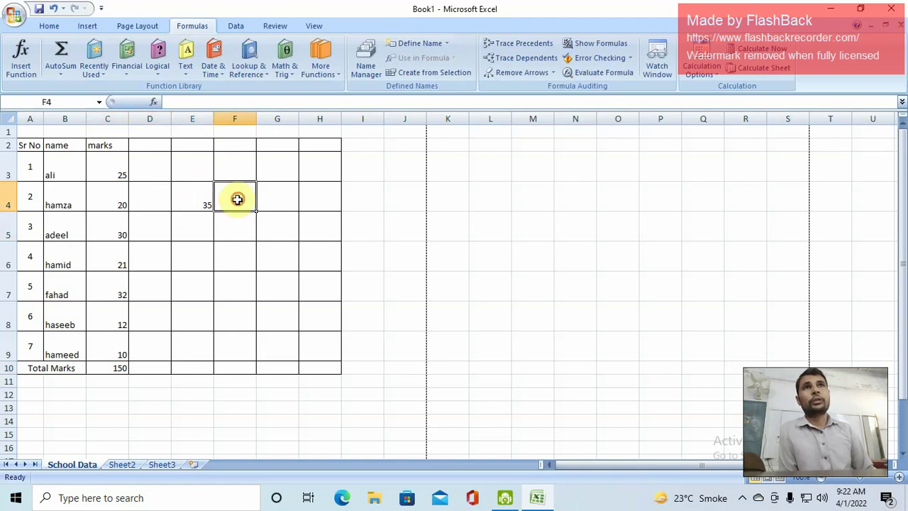
# Enter =C4+E4 in F4 via the formula bar, giving 55.
pyautogui.click(192, 102)
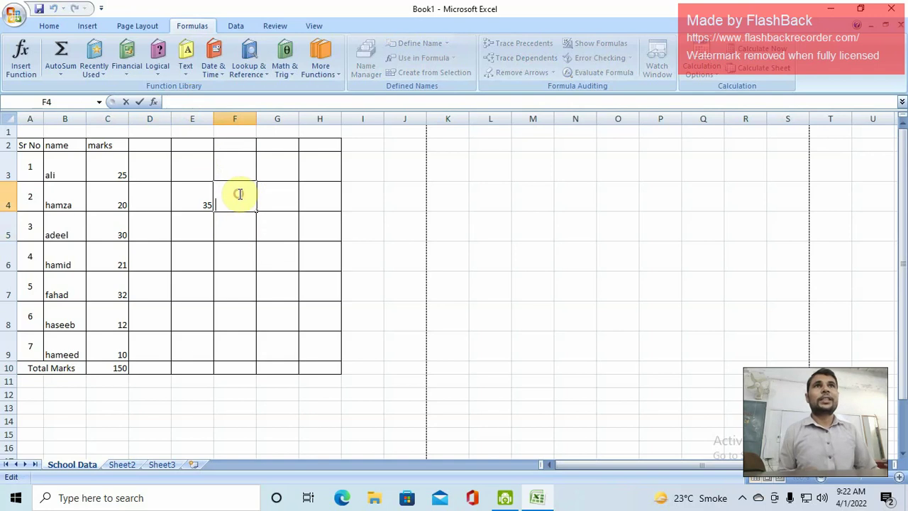
pyautogui.click(273, 190)
pyautogui.click(241, 195)
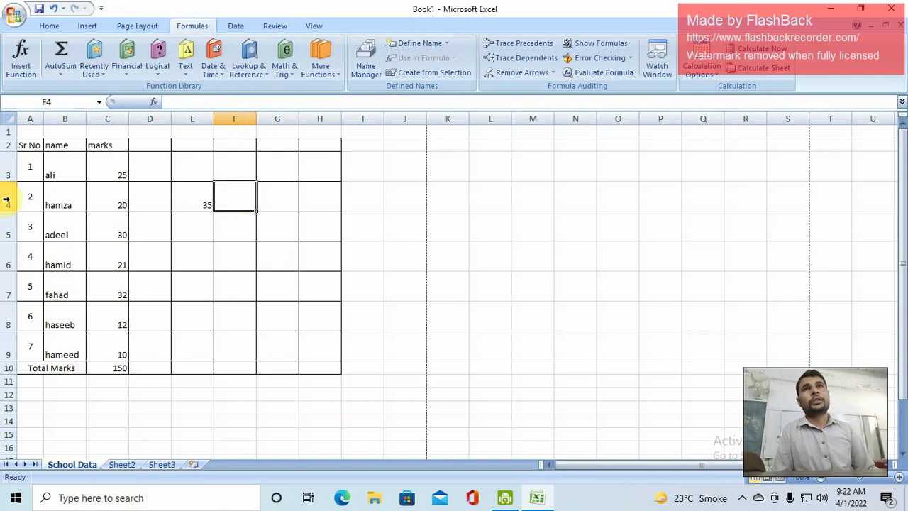
pyautogui.click(218, 102)
pyautogui.write('=')
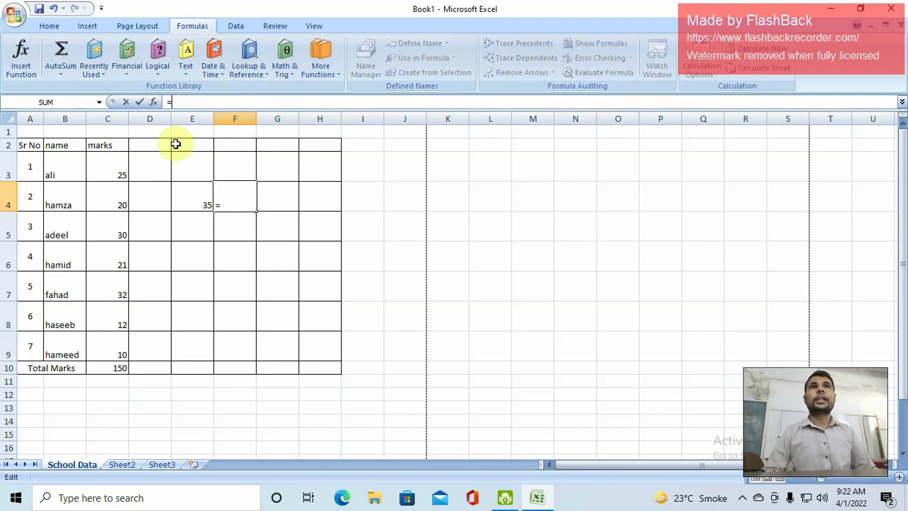
pyautogui.click(115, 199)
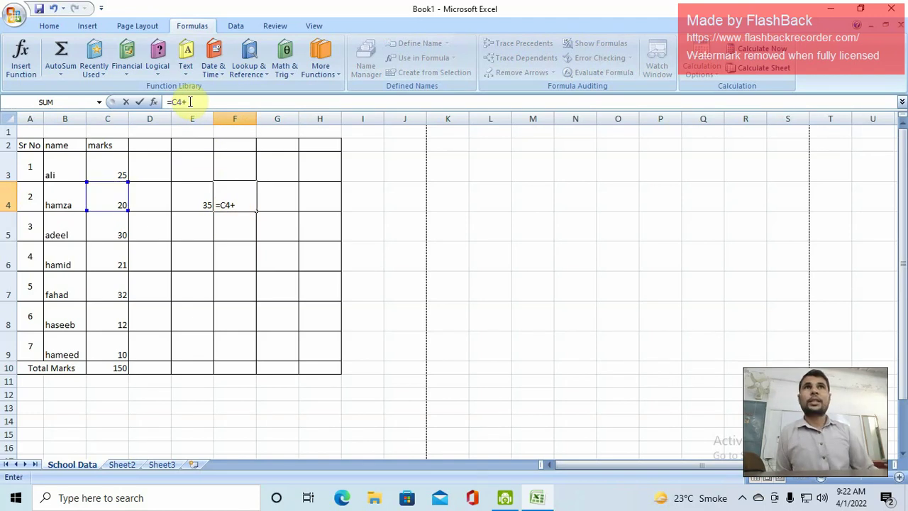
pyautogui.click(192, 195)
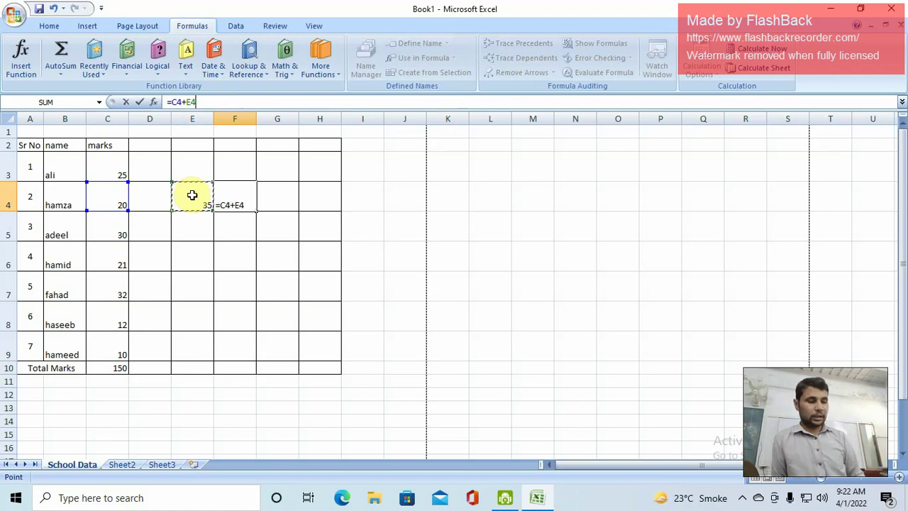
pyautogui.press('Return')
# Review C4, E4 and F4's =C4+E4 formula, then select D5.
pyautogui.click(112, 199)
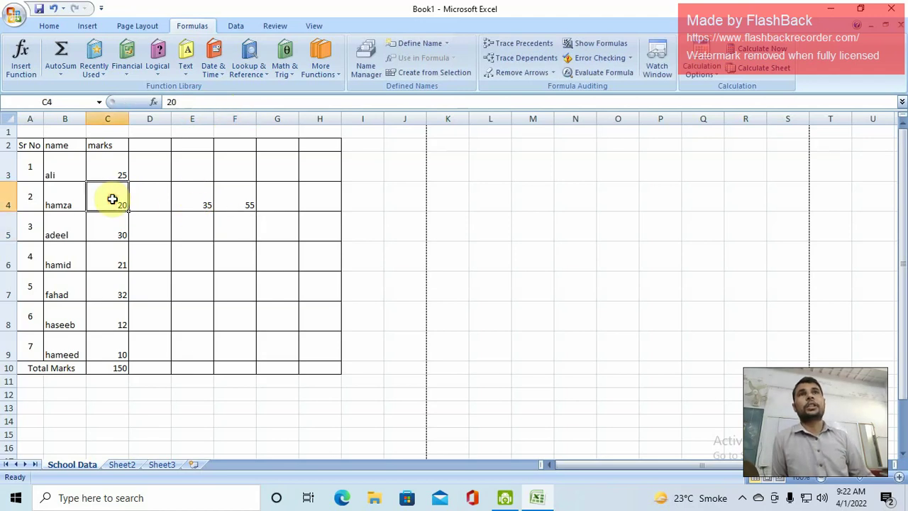
pyautogui.click(202, 198)
pyautogui.click(238, 193)
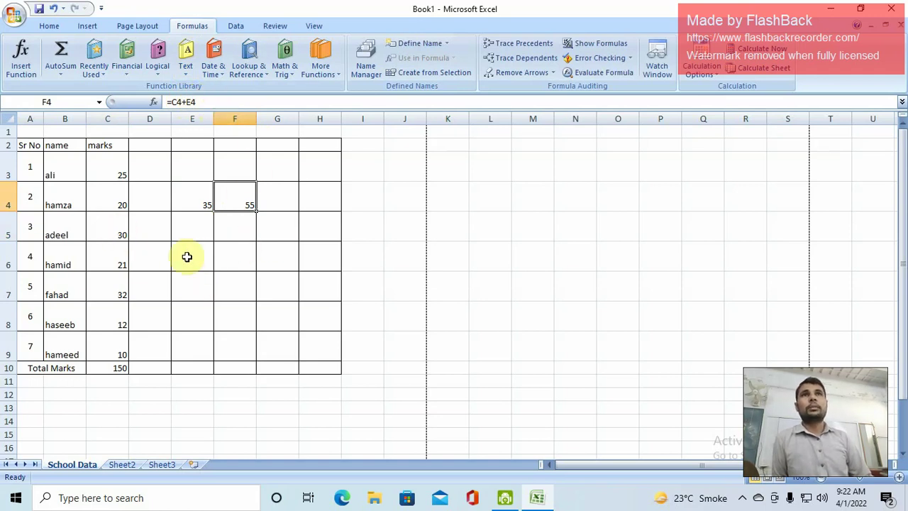
pyautogui.click(157, 227)
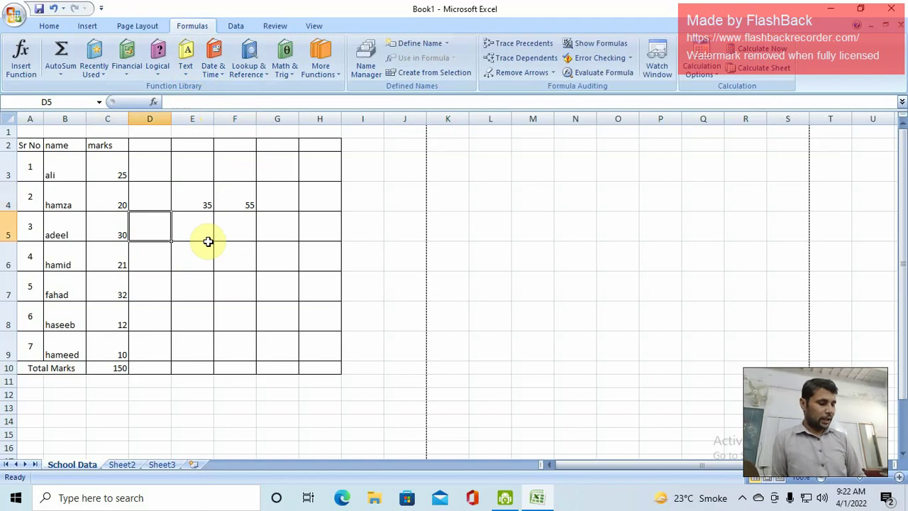
# Enter 20 in D5 and =C5-D5 in E5, which shows 10.
pyautogui.write('20')
pyautogui.click(189, 225)
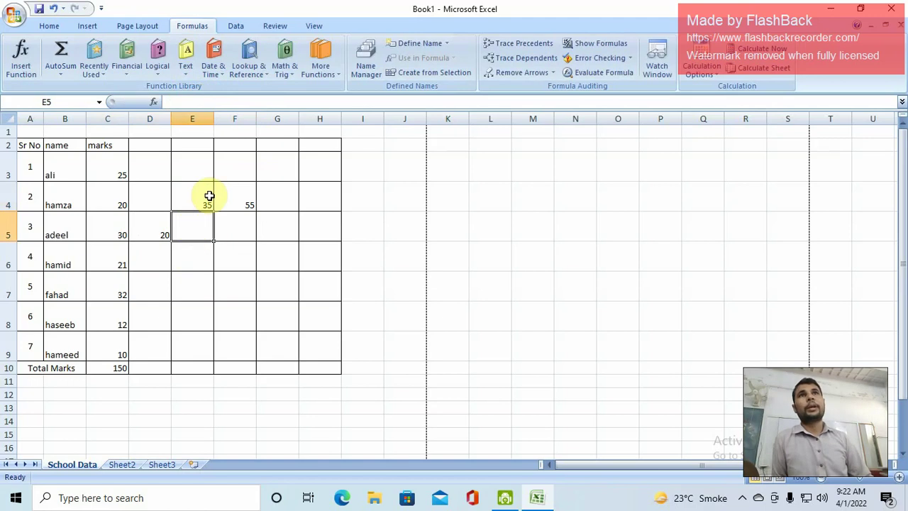
pyautogui.click(194, 101)
pyautogui.write('=')
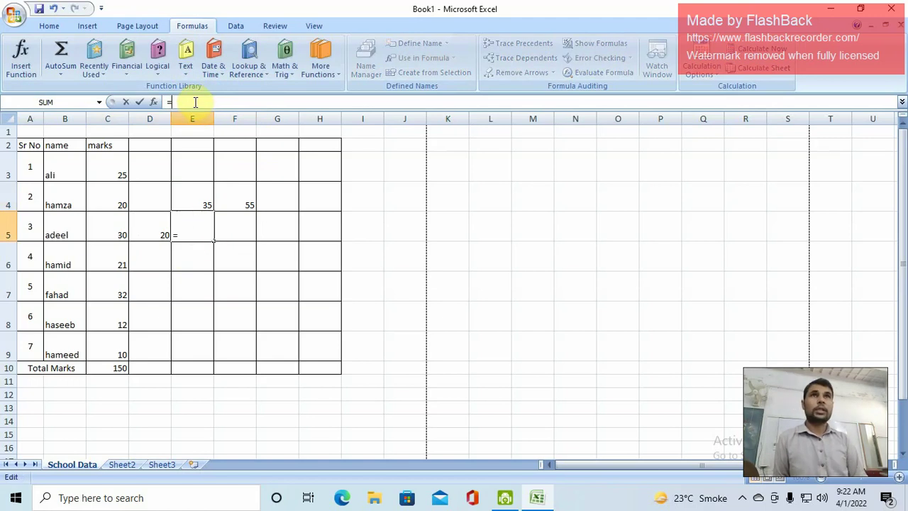
pyautogui.click(110, 231)
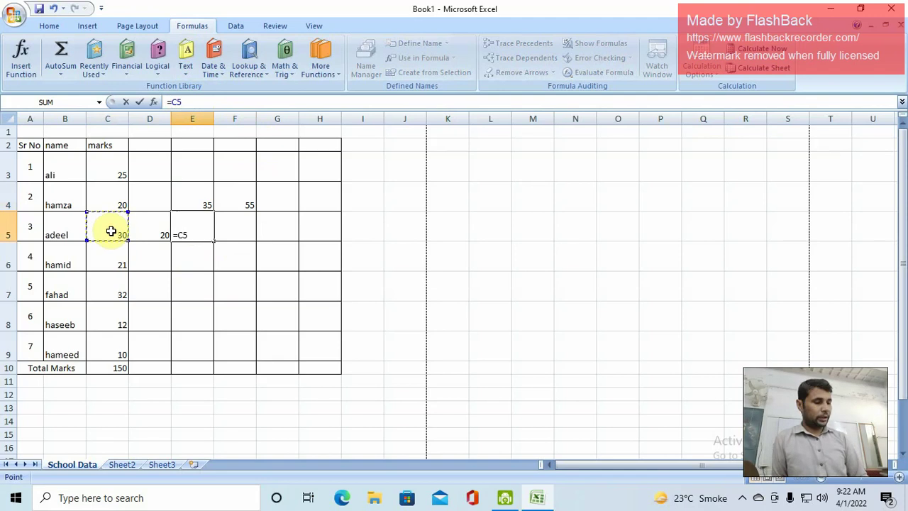
pyautogui.write('-')
pyautogui.click(159, 235)
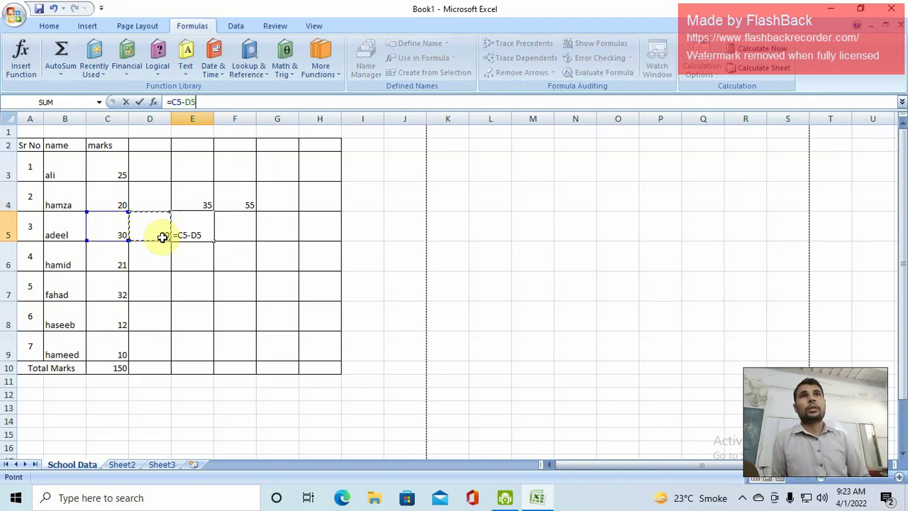
pyautogui.press('Return')
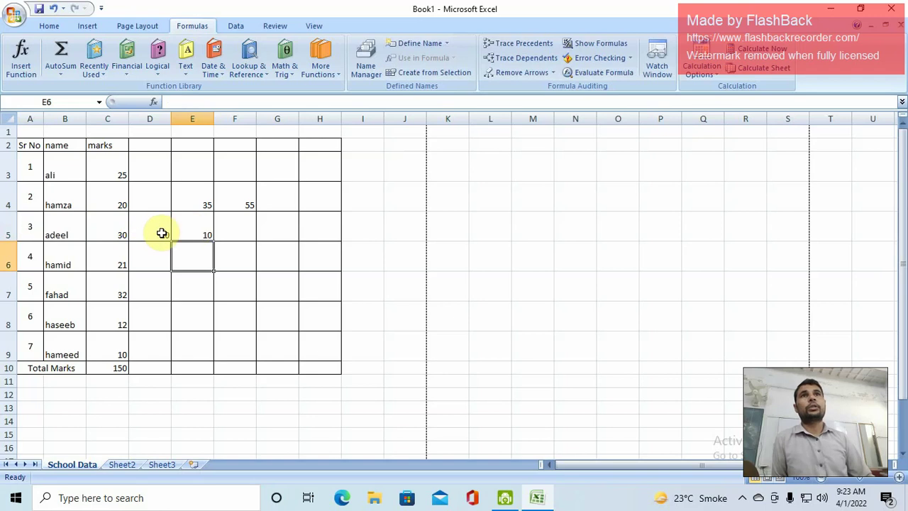
pyautogui.click(207, 227)
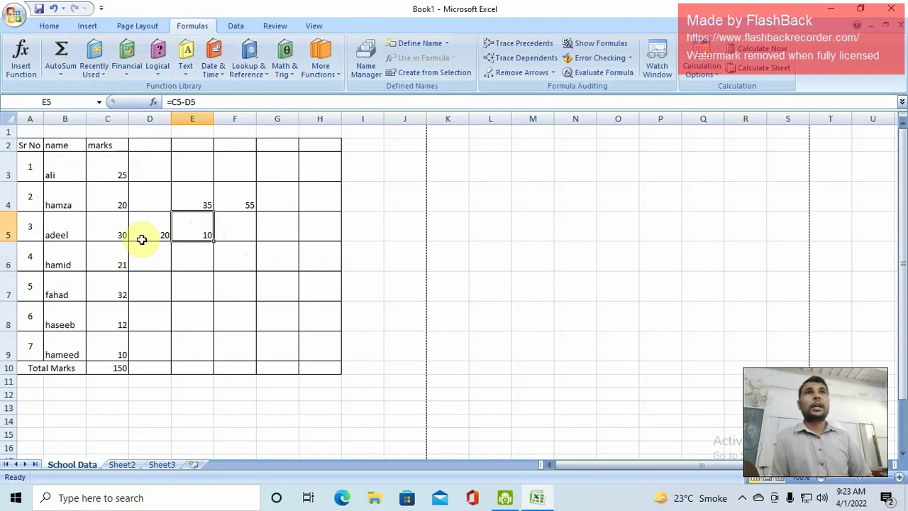
# Switch the ribbon from Home to Insert to reach the chart commands.
pyautogui.click(49, 26)
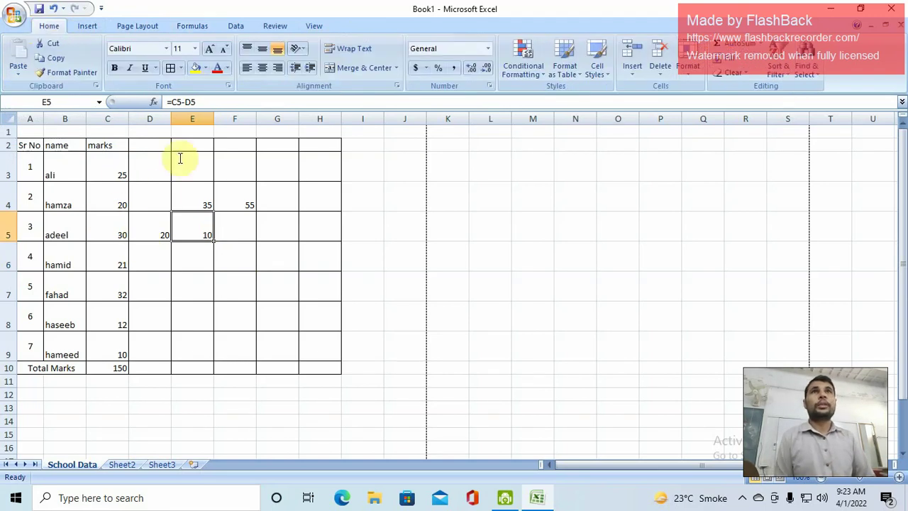
pyautogui.click(83, 28)
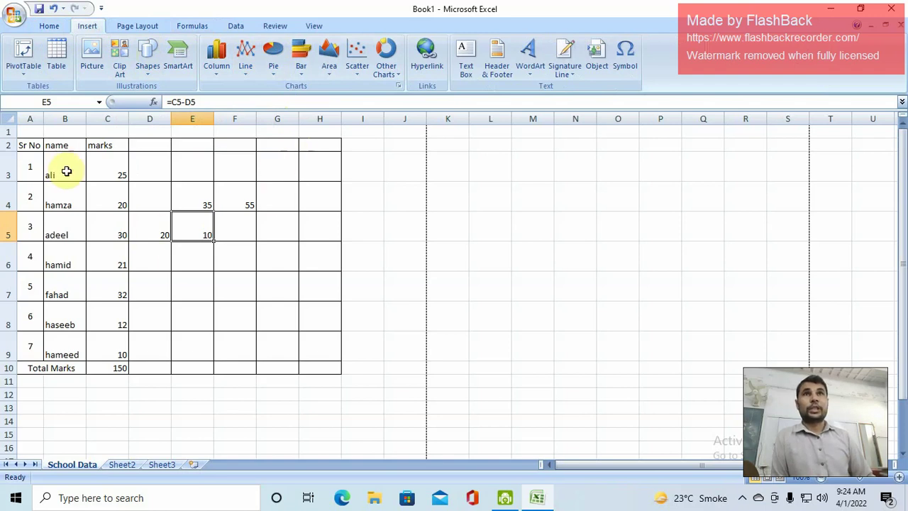
# Select names and marks B3:C9 and insert a 2-D Clustered Column chart.
pyautogui.moveTo(63, 171)
pyautogui.mouseDown()
pyautogui.moveTo(112, 207)
pyautogui.moveTo(111, 345)
pyautogui.mouseUp()
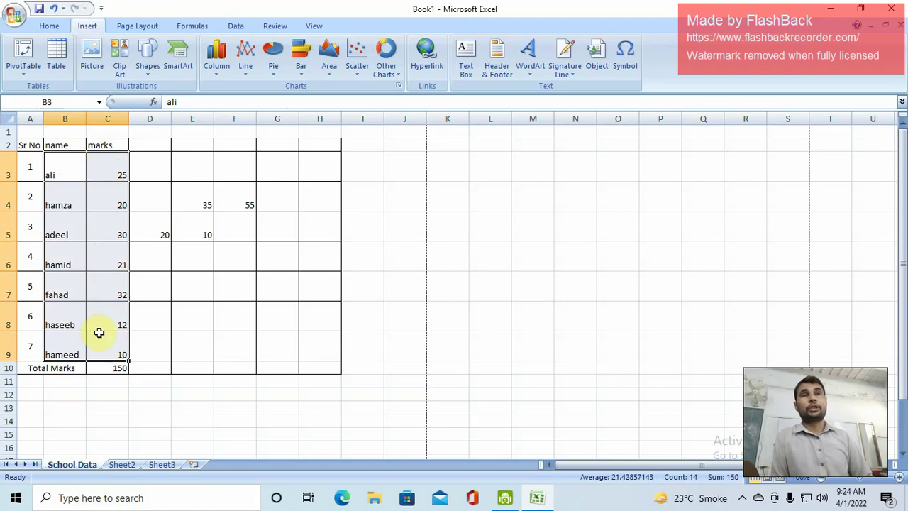
pyautogui.click(65, 172)
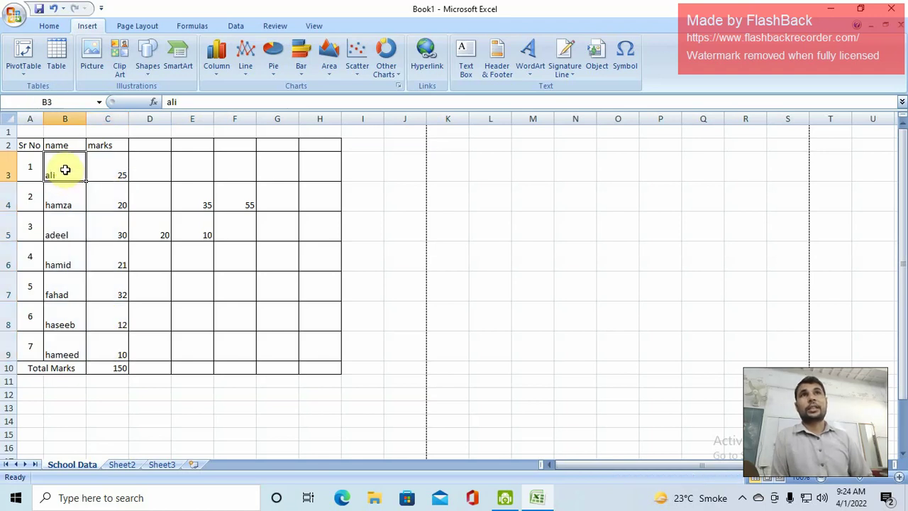
pyautogui.click(117, 345)
pyautogui.moveTo(61, 164)
pyautogui.mouseDown()
pyautogui.moveTo(113, 250)
pyautogui.moveTo(105, 344)
pyautogui.mouseUp()
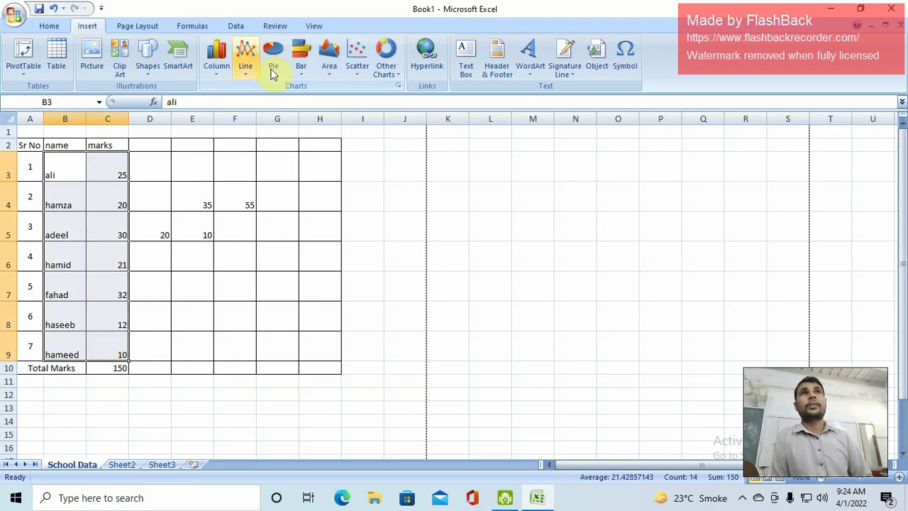
pyautogui.click(218, 74)
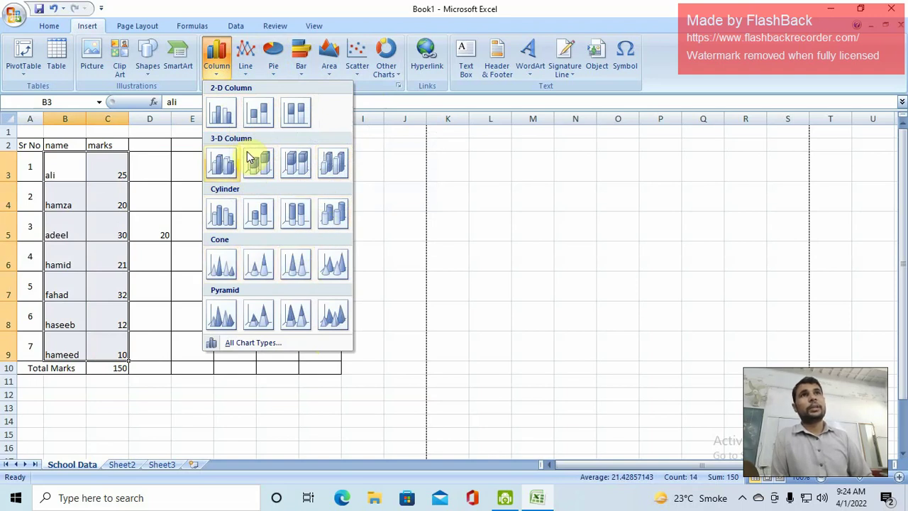
pyautogui.click(254, 112)
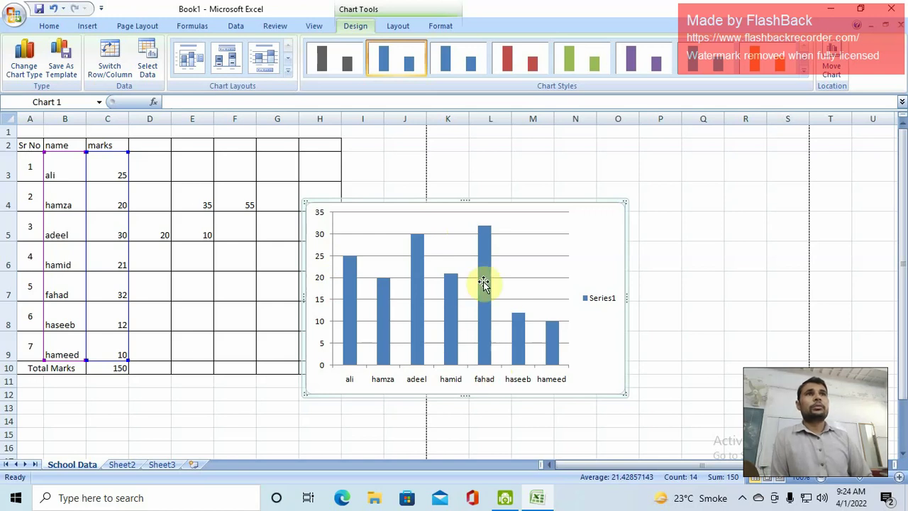
# Minimize Excel, open FlashBack from the hidden tray icons, hide it, and restore the workbook.
pyautogui.moveTo(450, 278)
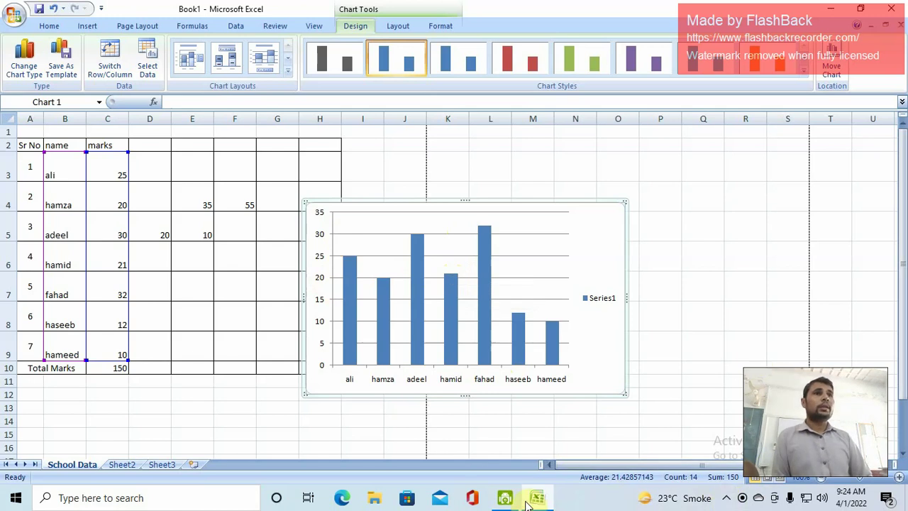
pyautogui.click(831, 8)
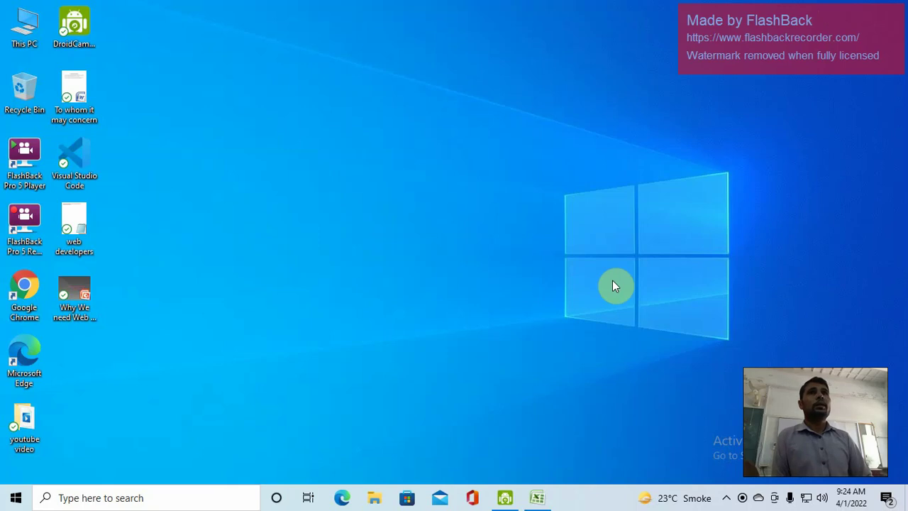
pyautogui.click(728, 495)
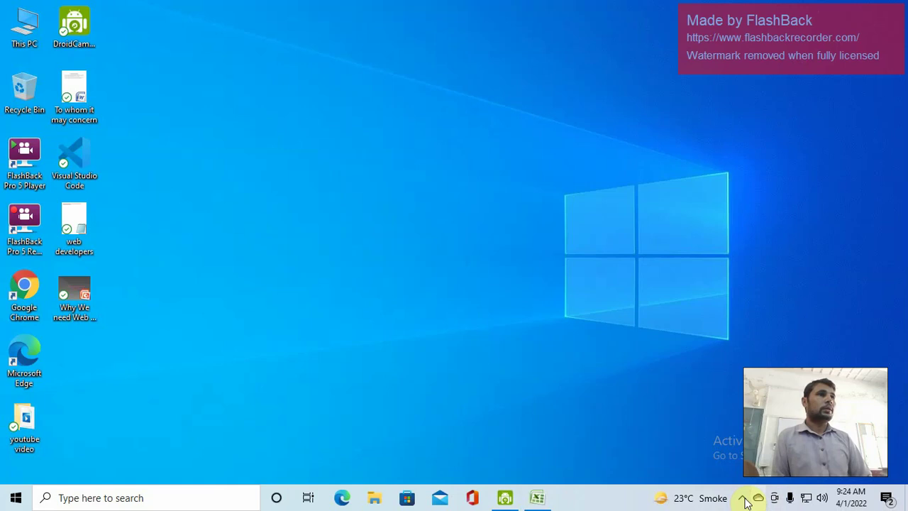
pyautogui.click(741, 498)
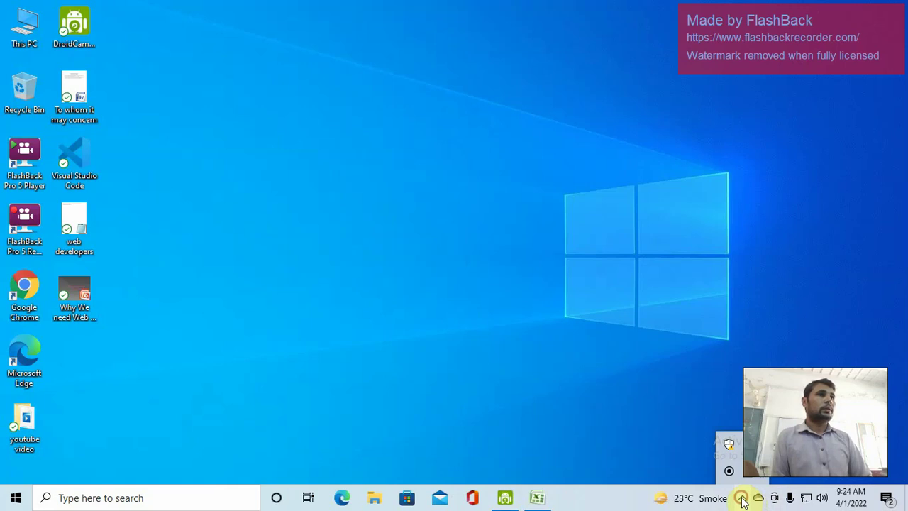
pyautogui.click(755, 472)
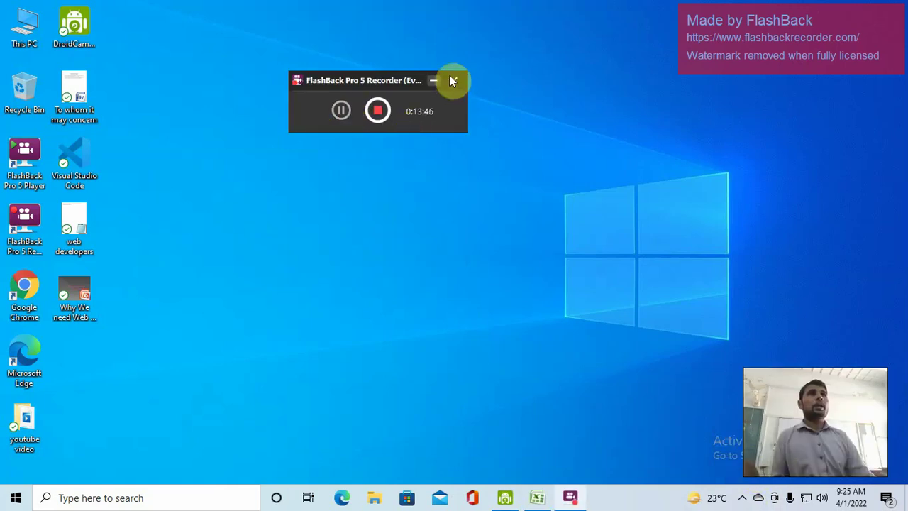
pyautogui.click(454, 80)
pyautogui.click(539, 497)
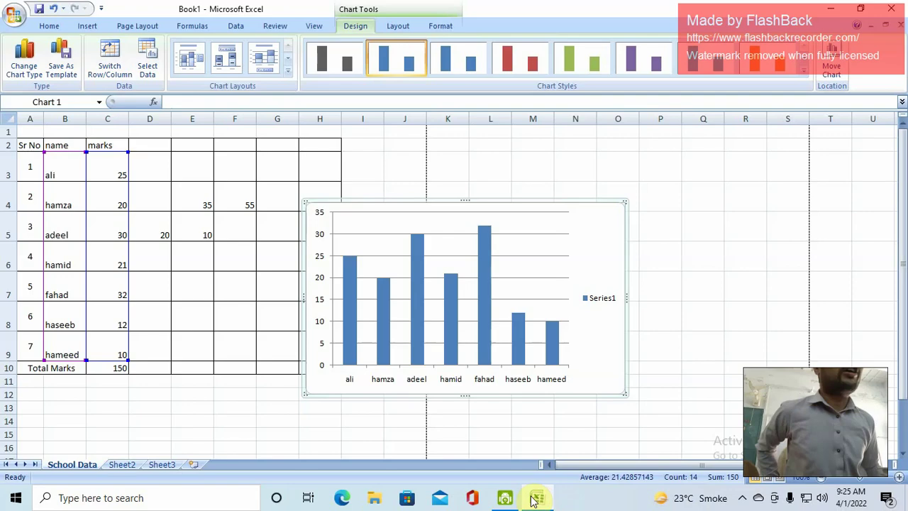
# Try green, red, then purple chart styles, keeping purple, and browse the chart tool tabs.
pyautogui.click(578, 61)
pyautogui.click(511, 56)
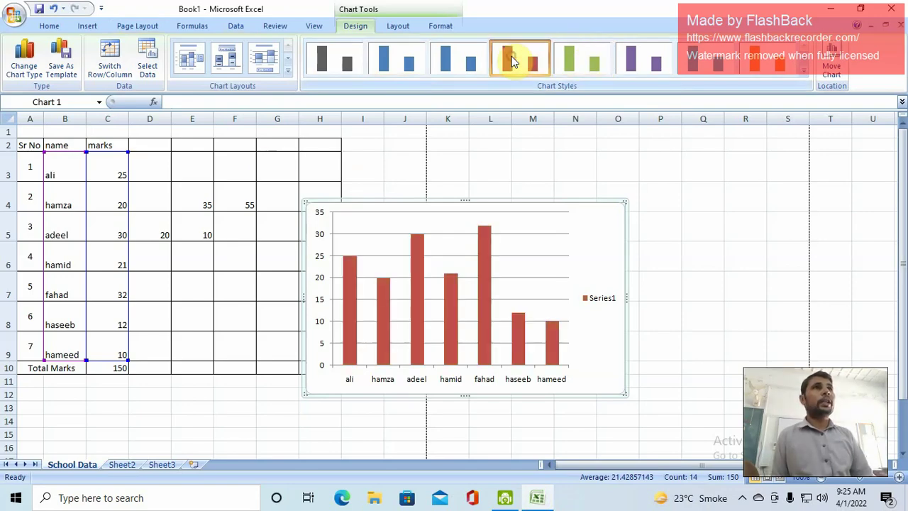
pyautogui.click(656, 63)
pyautogui.click(516, 340)
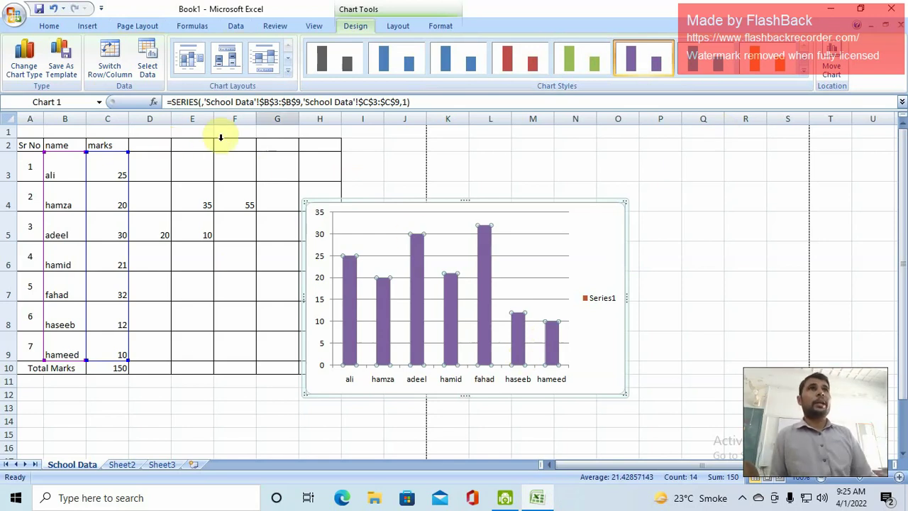
pyautogui.click(439, 27)
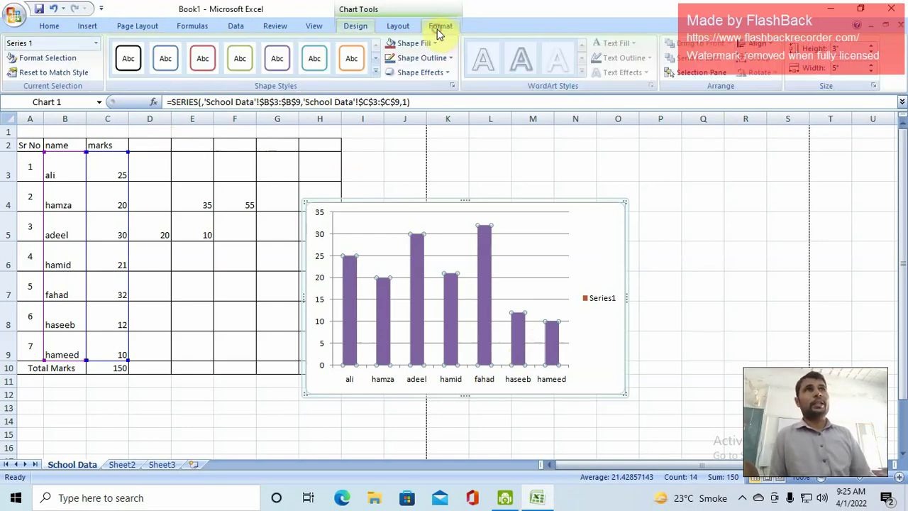
pyautogui.click(400, 27)
pyautogui.click(359, 27)
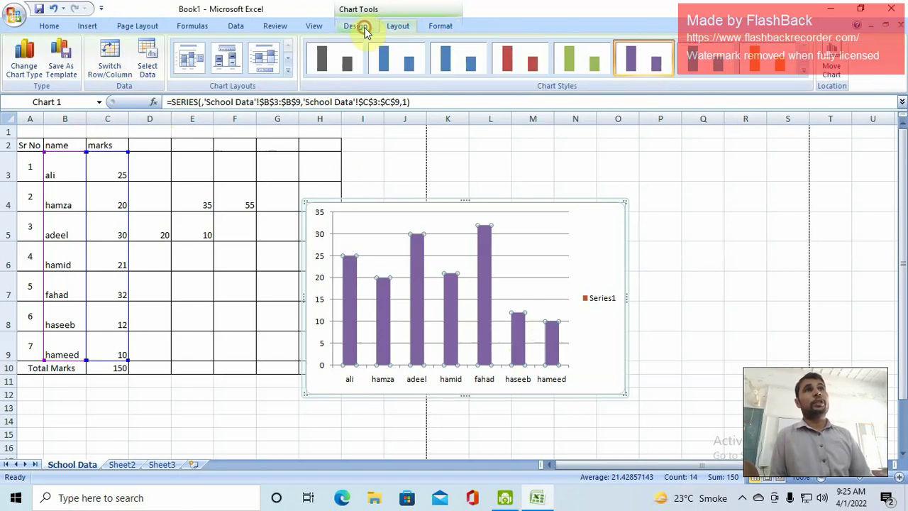
# Change the chart to 3-D Column, then Cylinder, then 100% stacked Pyramid.
pyautogui.click(90, 30)
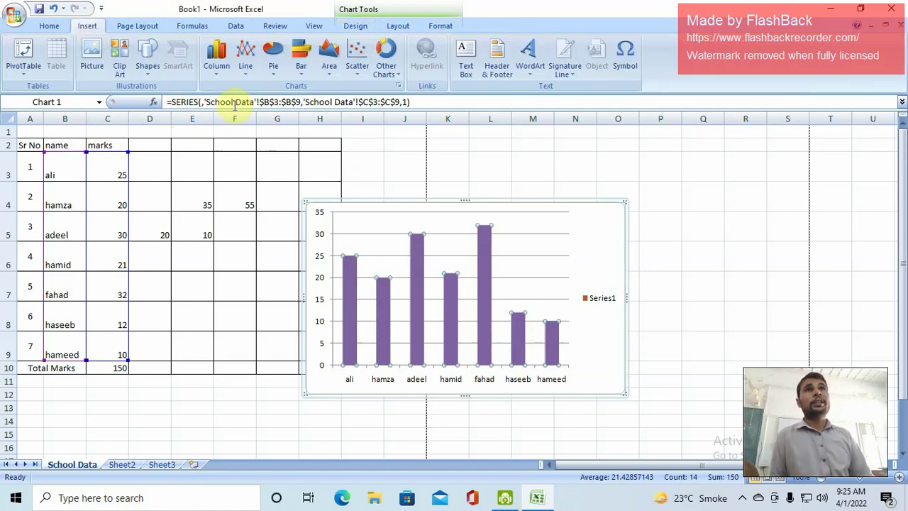
pyautogui.click(214, 71)
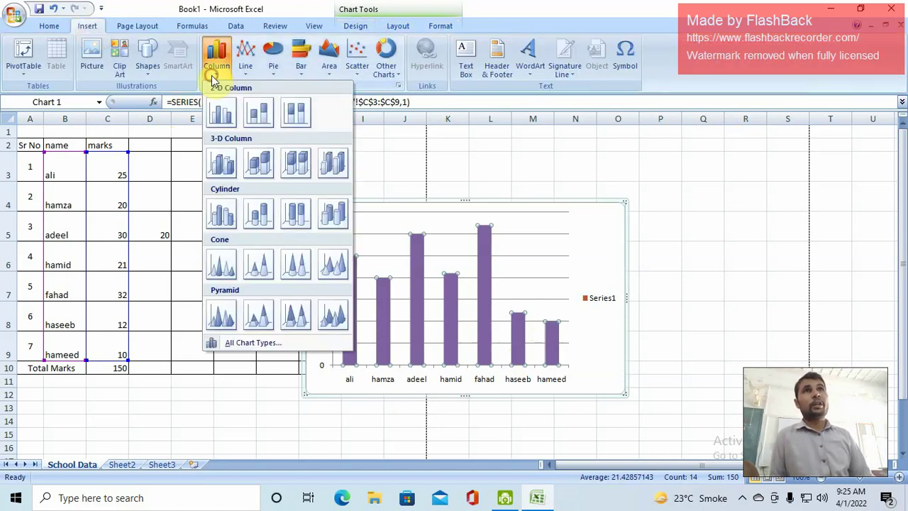
pyautogui.click(259, 168)
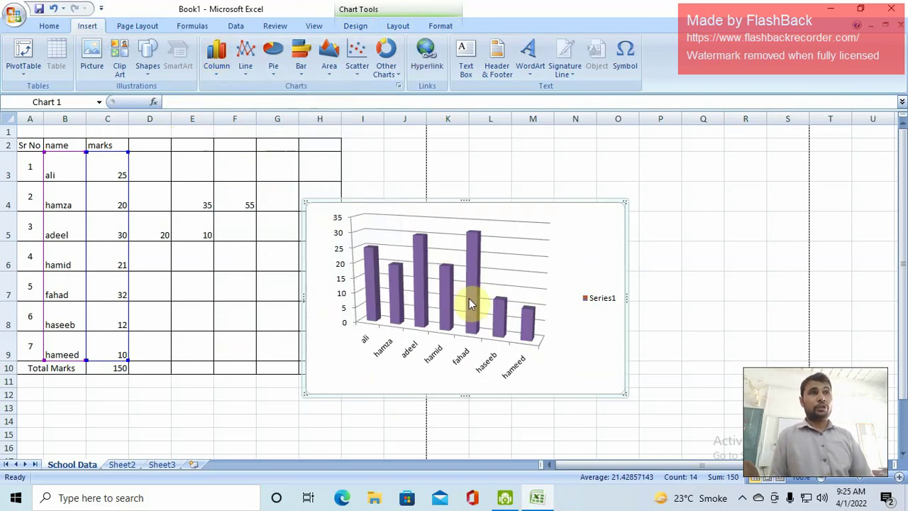
pyautogui.click(222, 71)
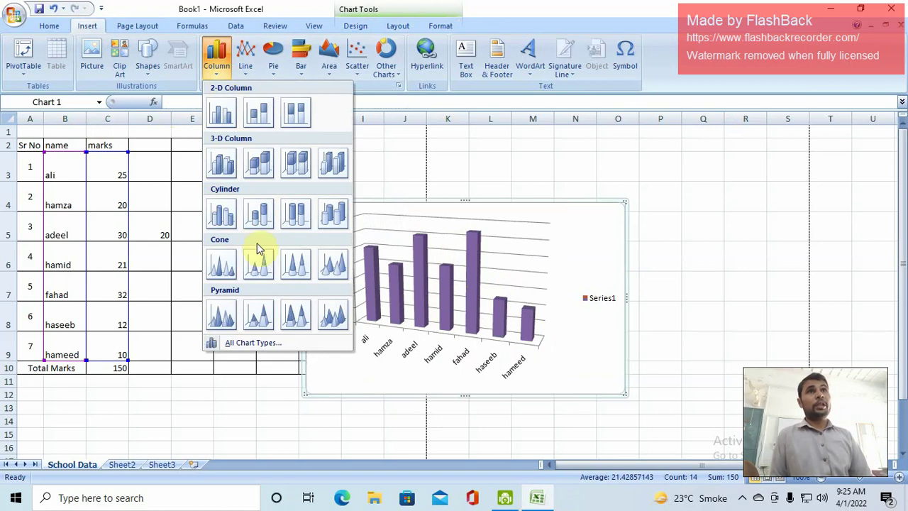
pyautogui.click(258, 218)
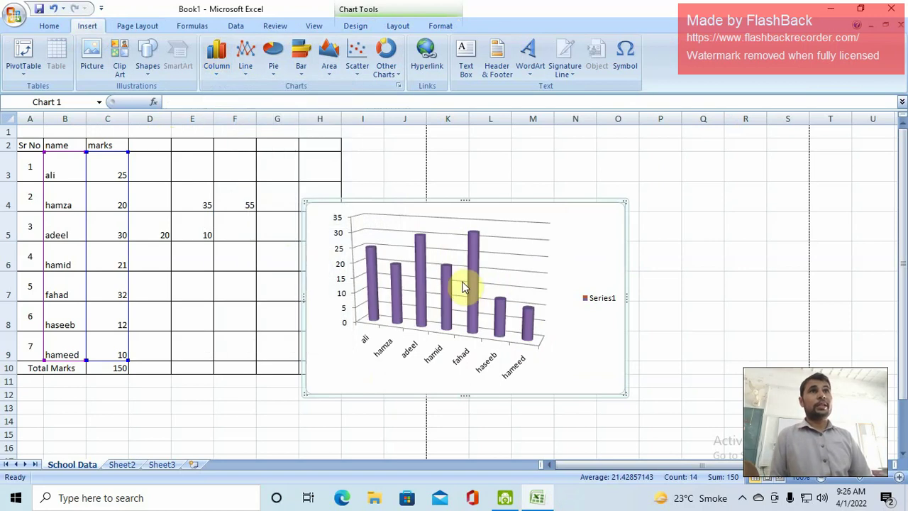
pyautogui.click(216, 71)
pyautogui.click(297, 313)
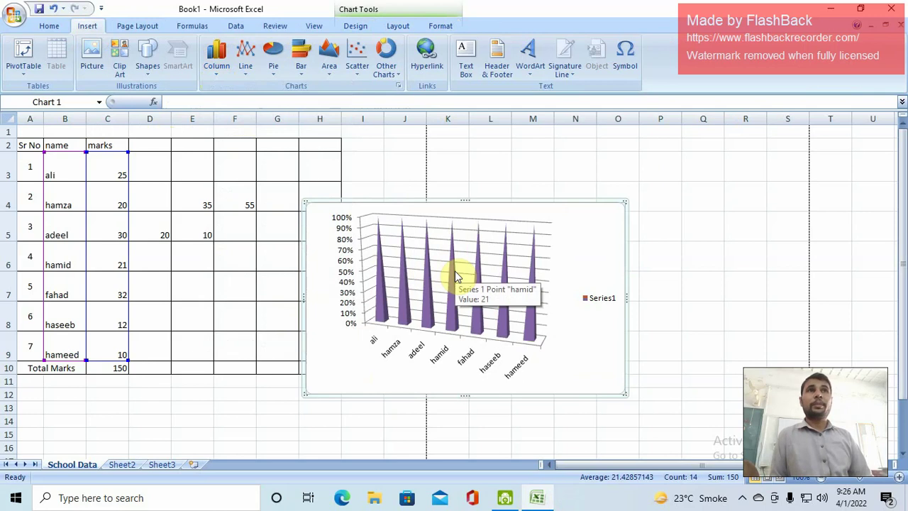
# Switch to Line with Markers, Exploded Pie, then 3-D Clustered Bar, and bring up the recorder.
pyautogui.click(245, 71)
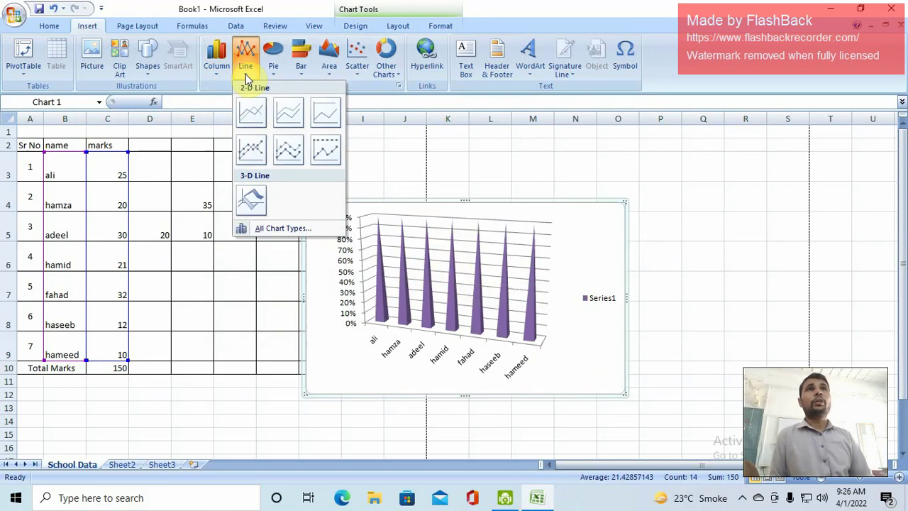
pyautogui.click(286, 151)
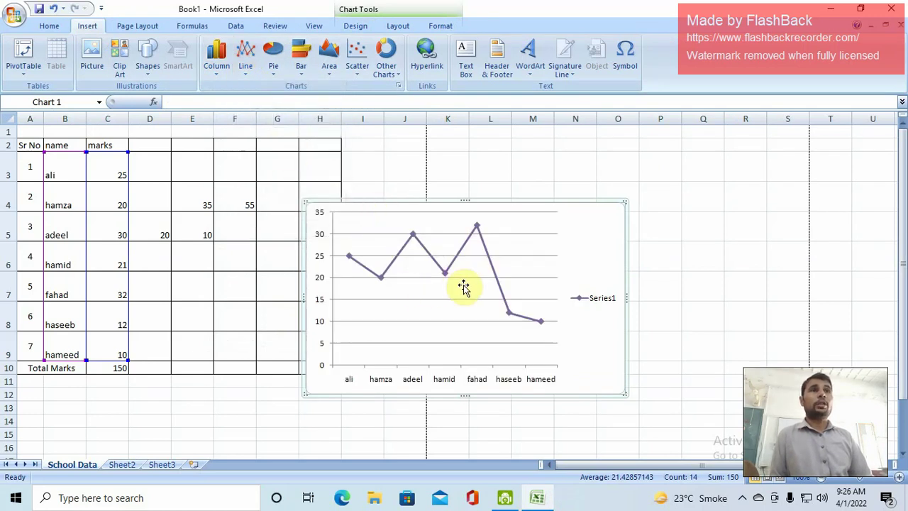
pyautogui.click(273, 74)
pyautogui.click(314, 117)
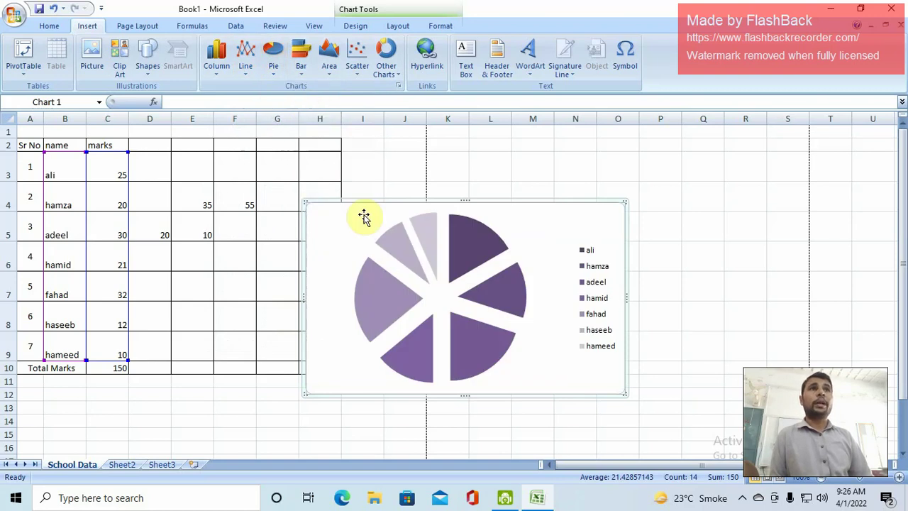
pyautogui.click(300, 64)
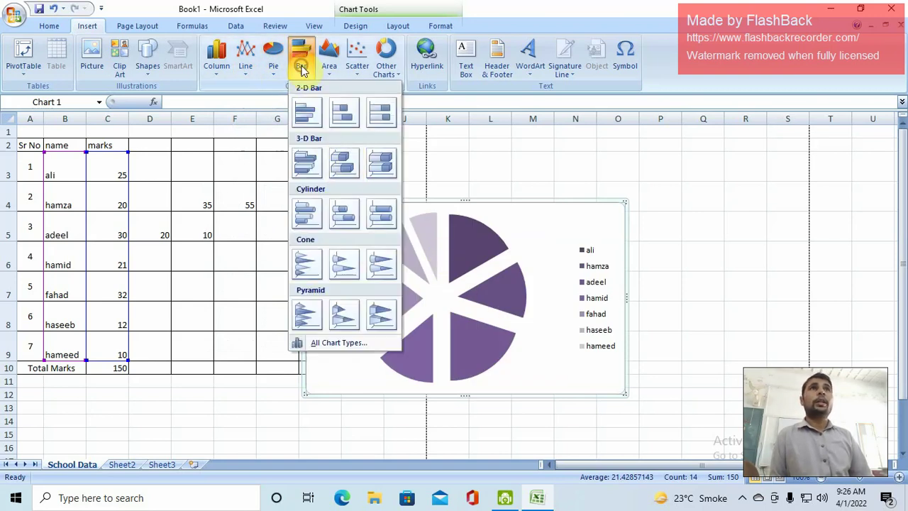
pyautogui.click(346, 164)
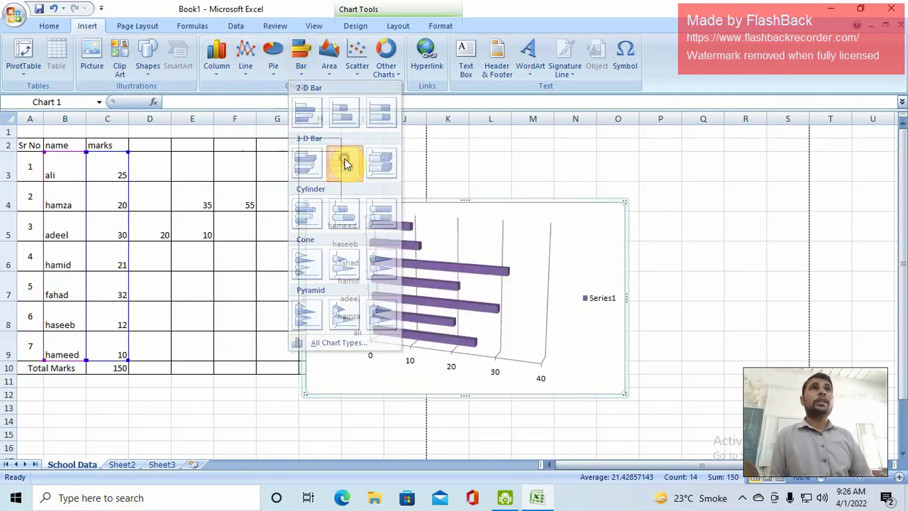
pyautogui.click(745, 497)
pyautogui.click(727, 471)
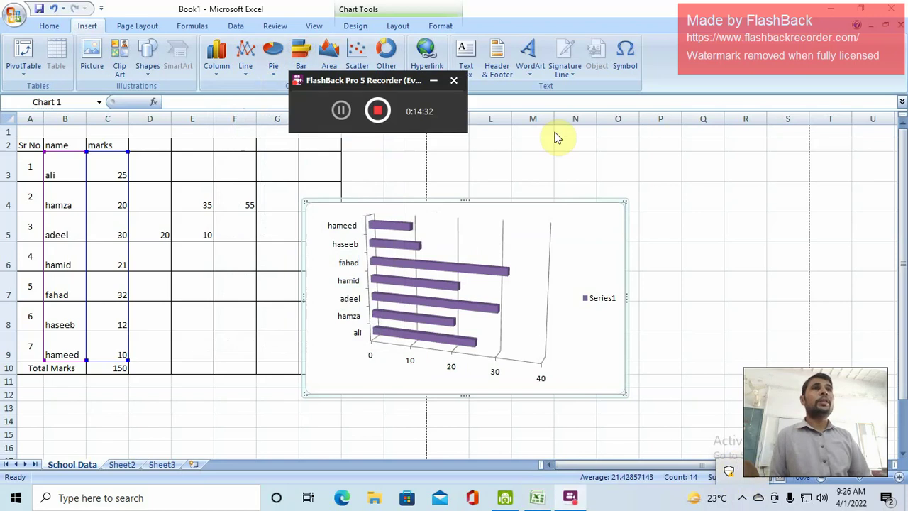
# Resume the FlashBack recording and minimize its control window.
pyautogui.click(341, 112)
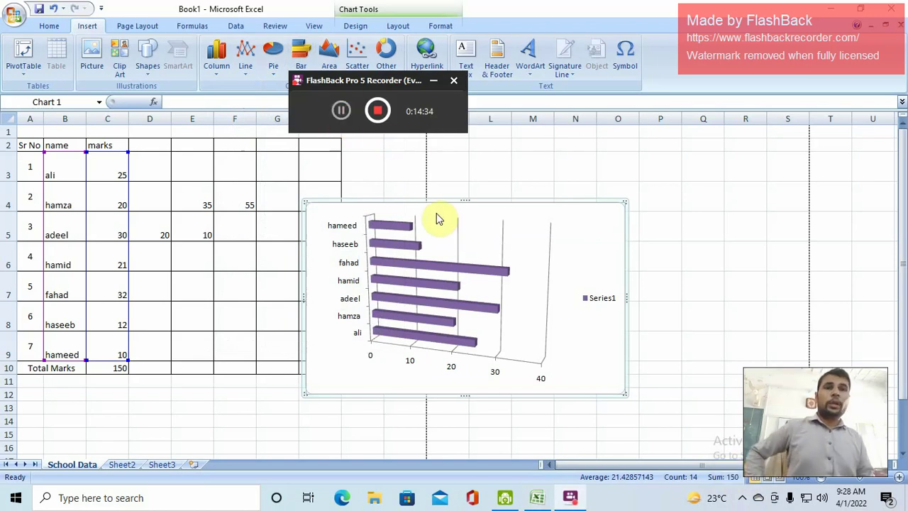
pyautogui.click(432, 81)
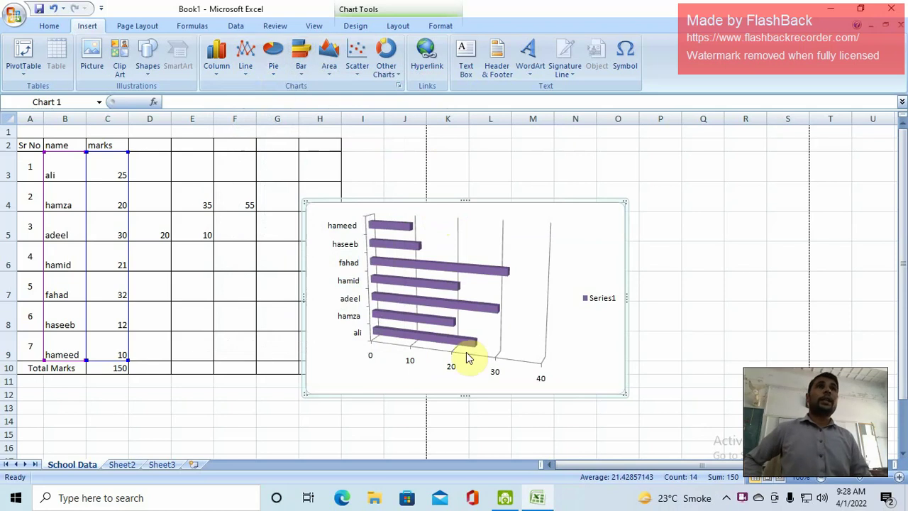
pyautogui.click(132, 28)
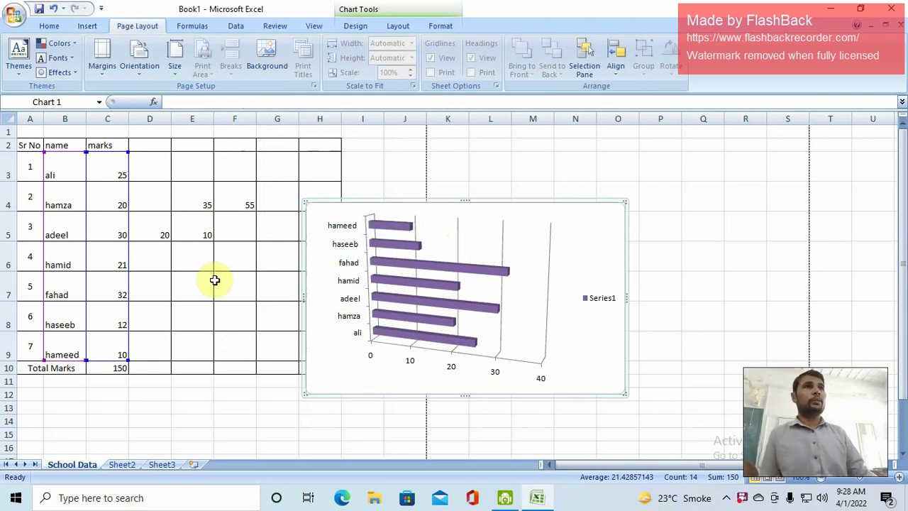
# Drag the bar chart down-left over roughly A6:H16, then open the recorder's tray options.
pyautogui.moveTo(385, 201); pyautogui.dragTo(132, 252)
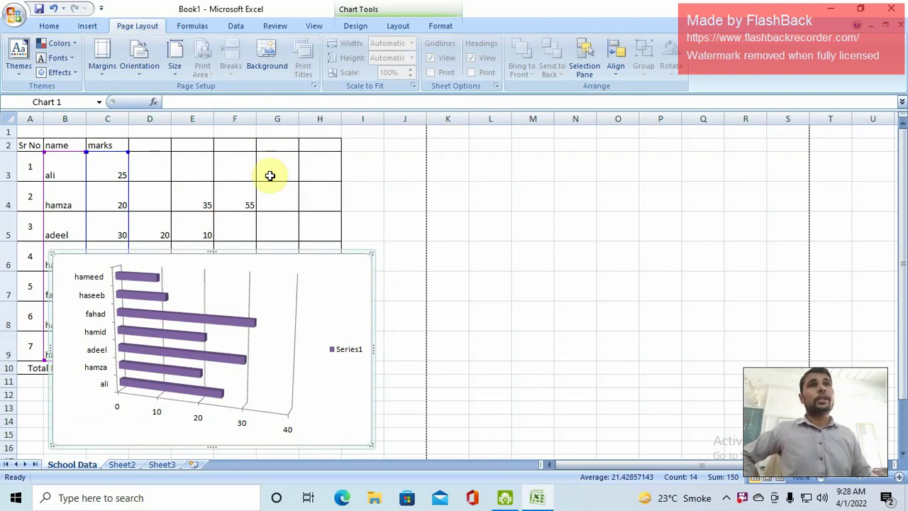
pyautogui.click(742, 498)
pyautogui.rightClick(741, 499)
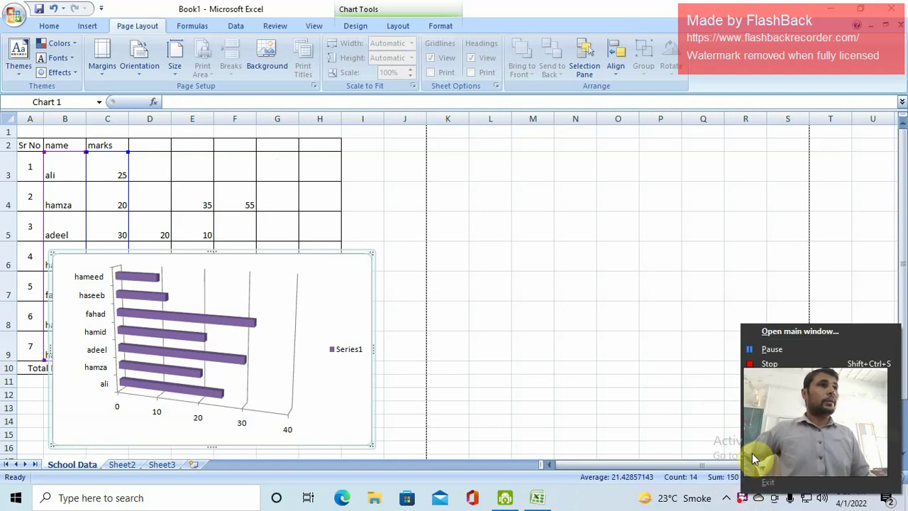